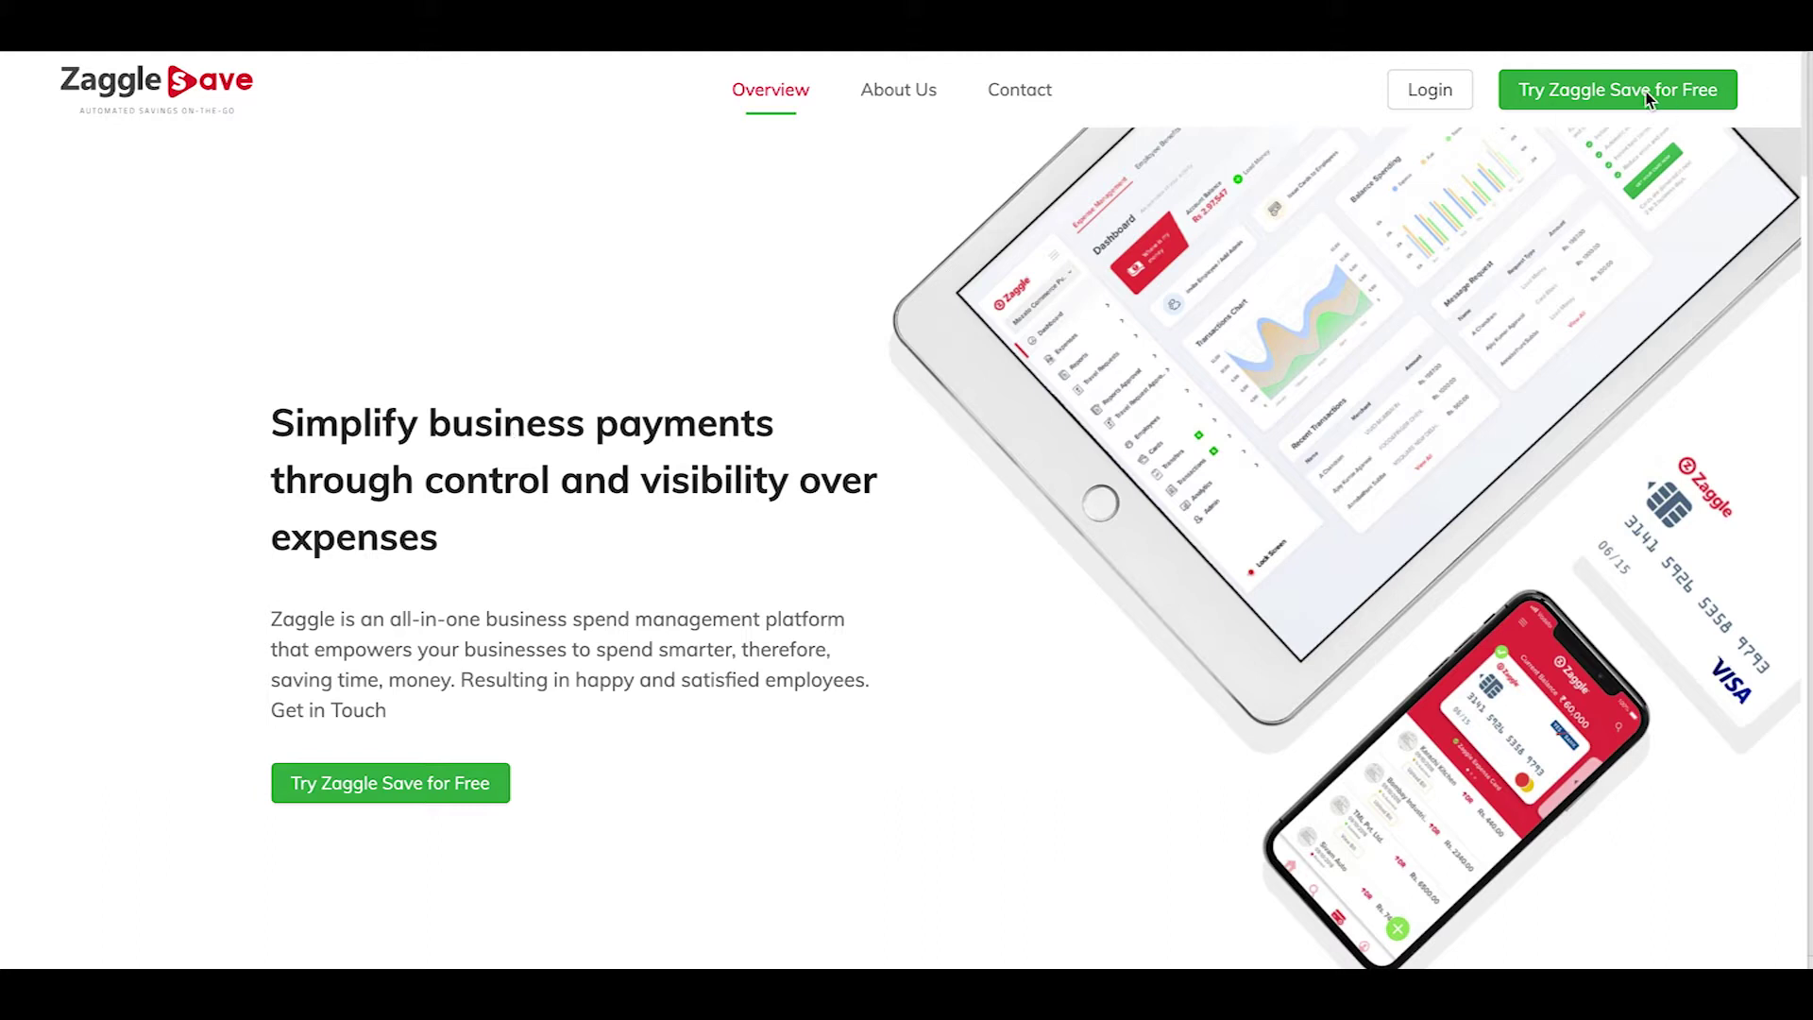
# Start a free sign-up with the account holder's name, mobile number and company name Verve
pyautogui.click(1587, 90)
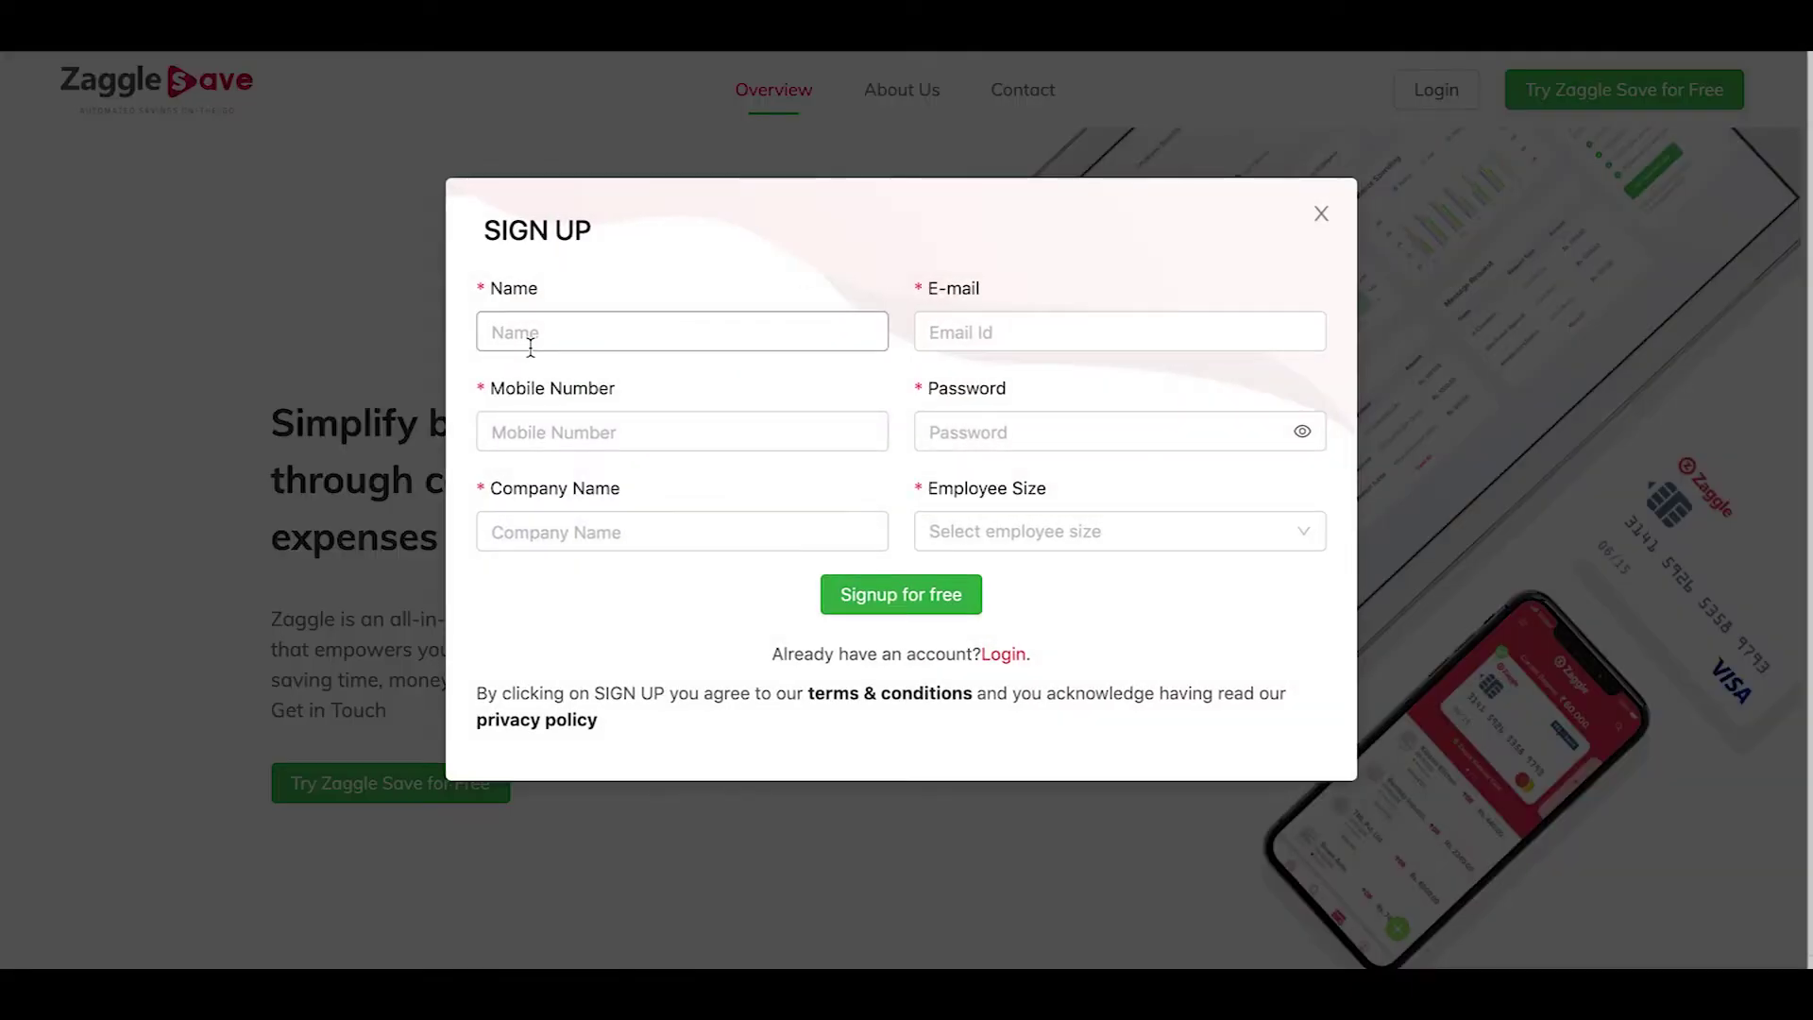
pyautogui.click(549, 333)
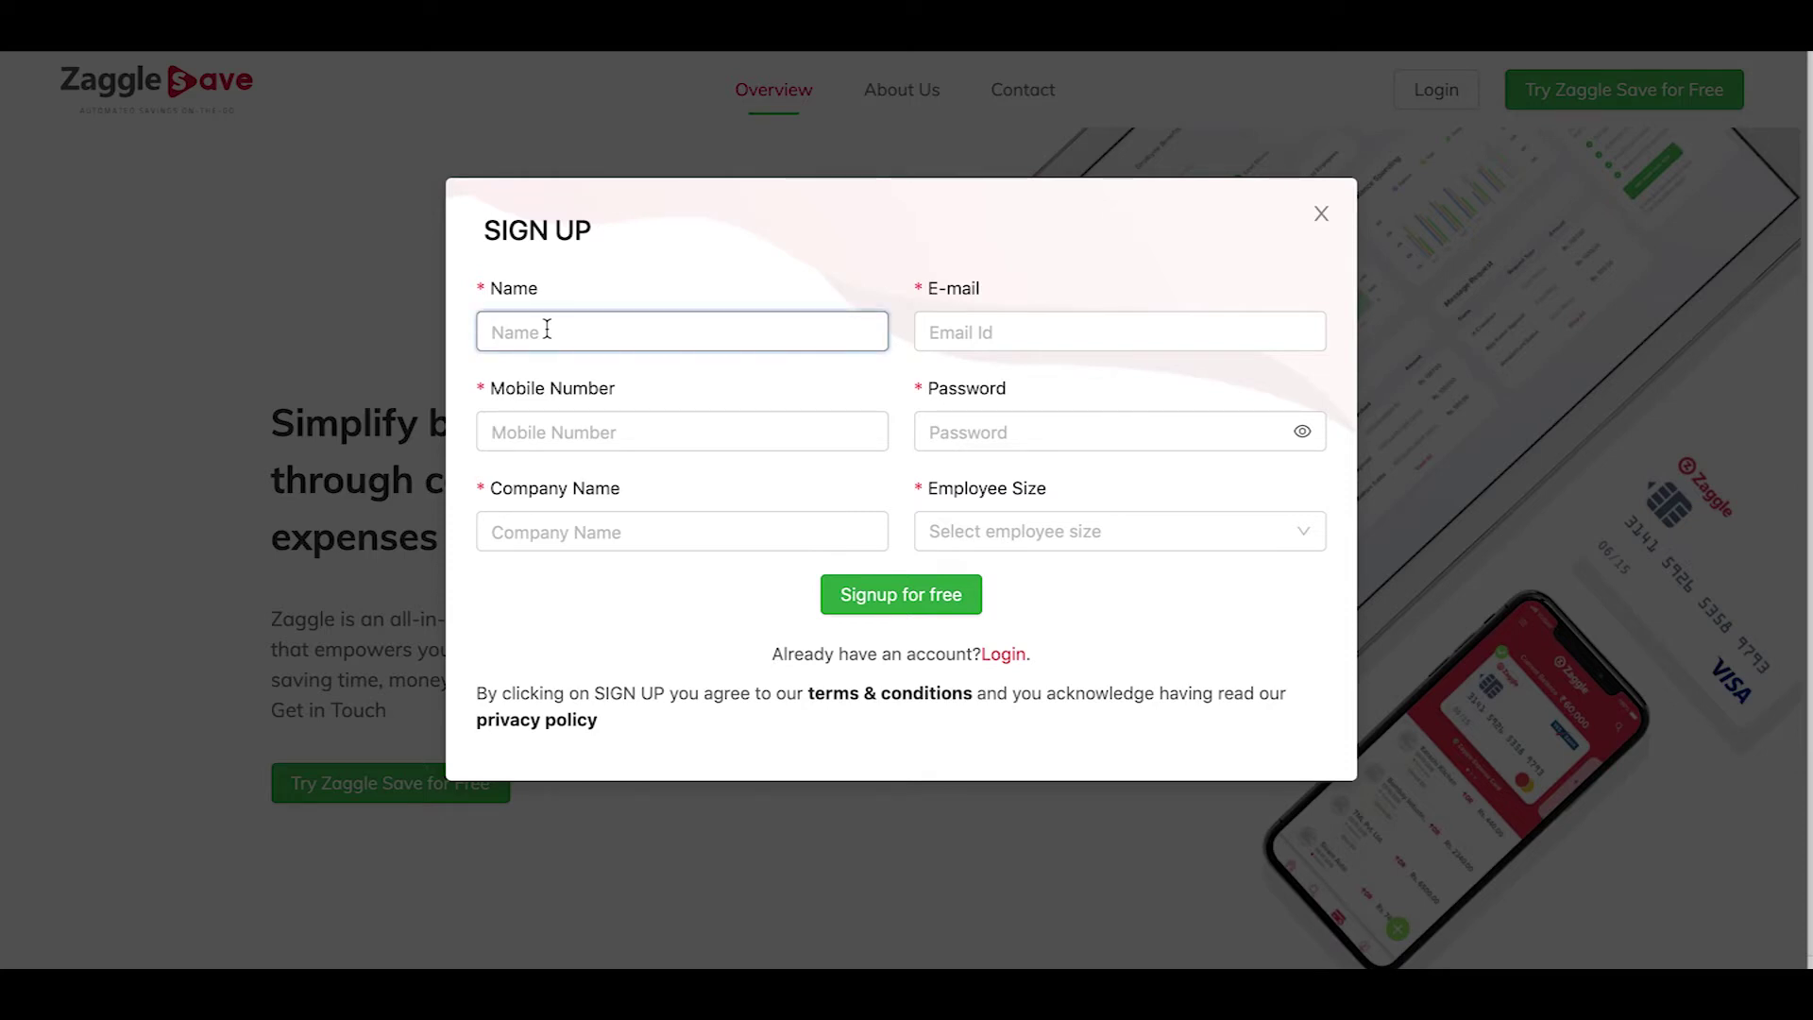
pyautogui.write('kumar')
pyautogui.click(502, 432)
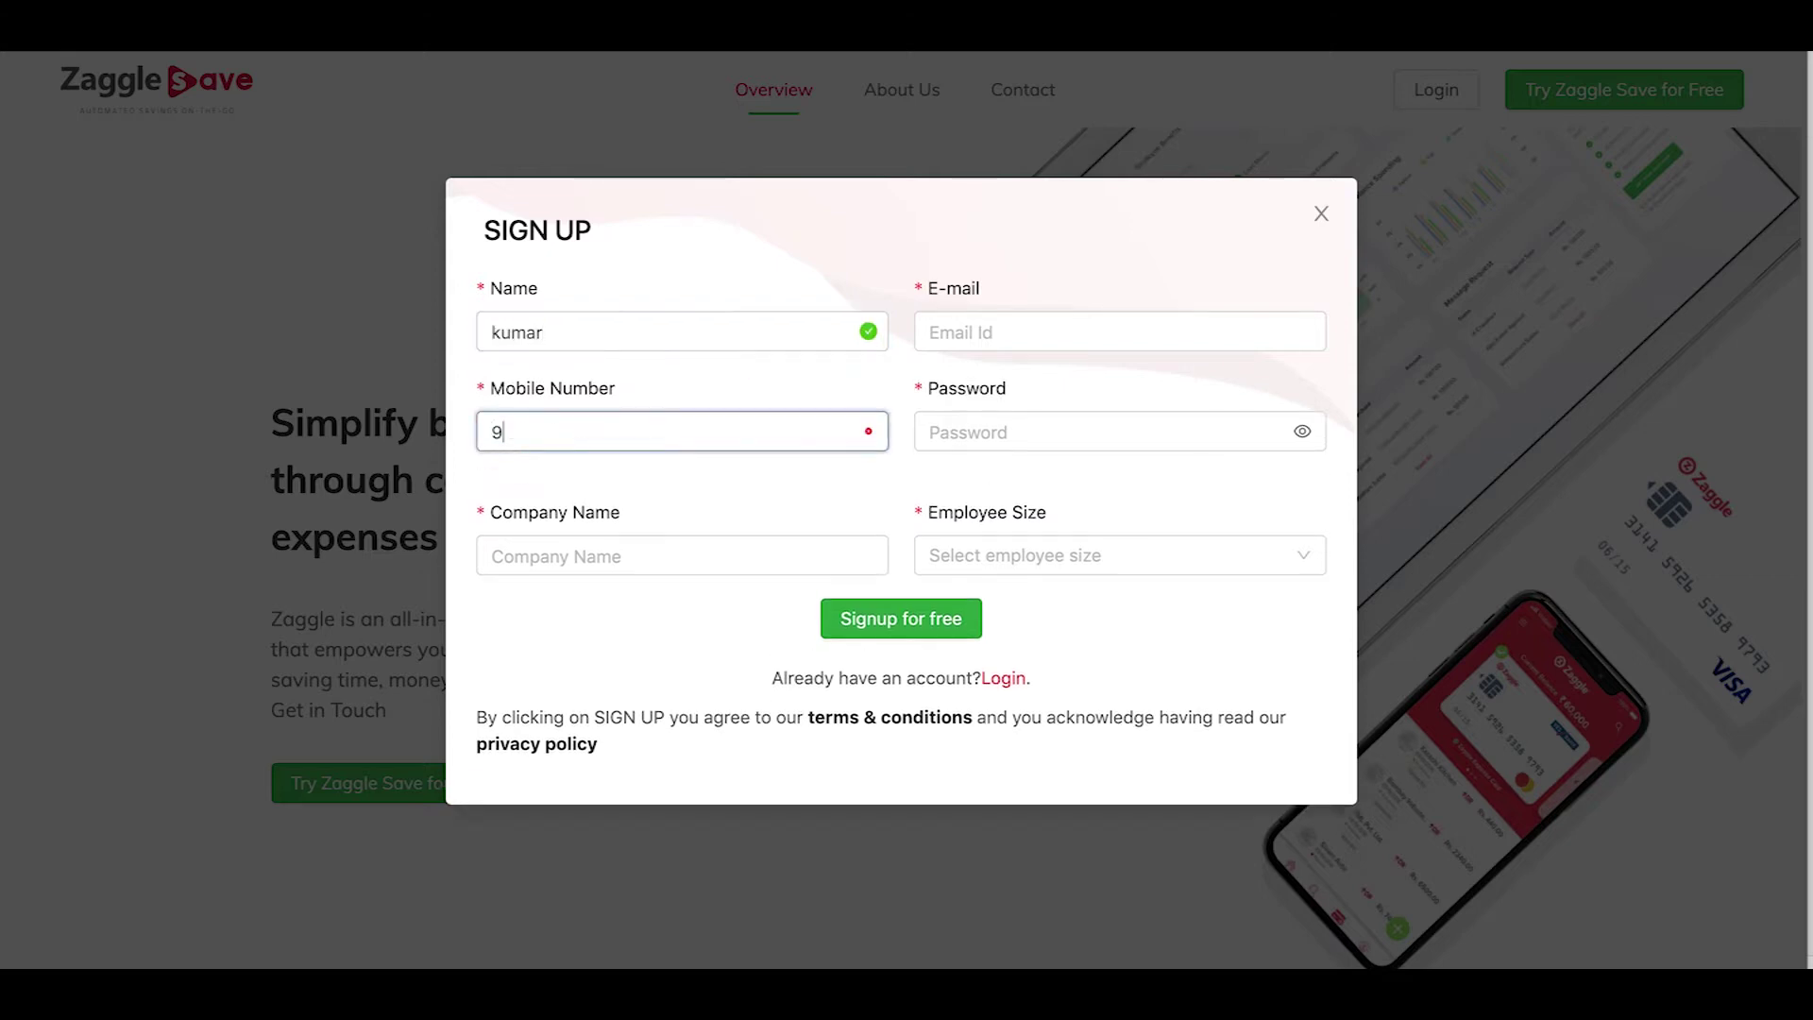
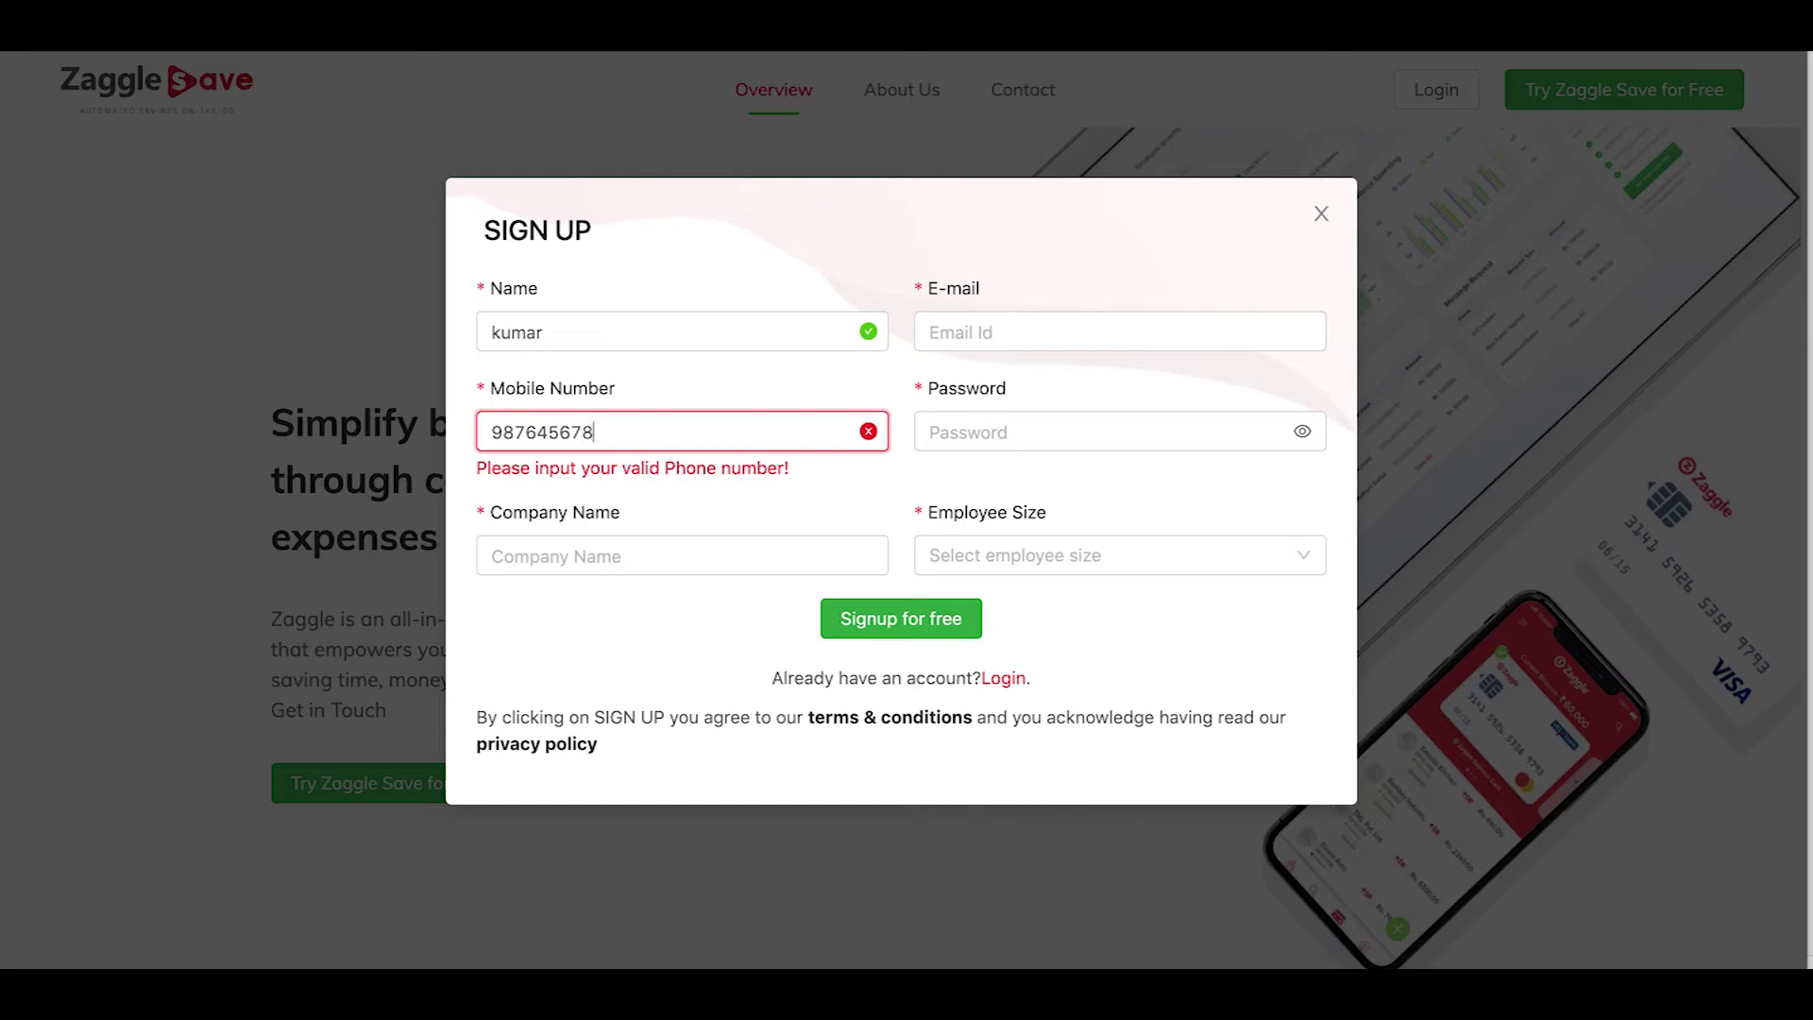
pyautogui.click(532, 532)
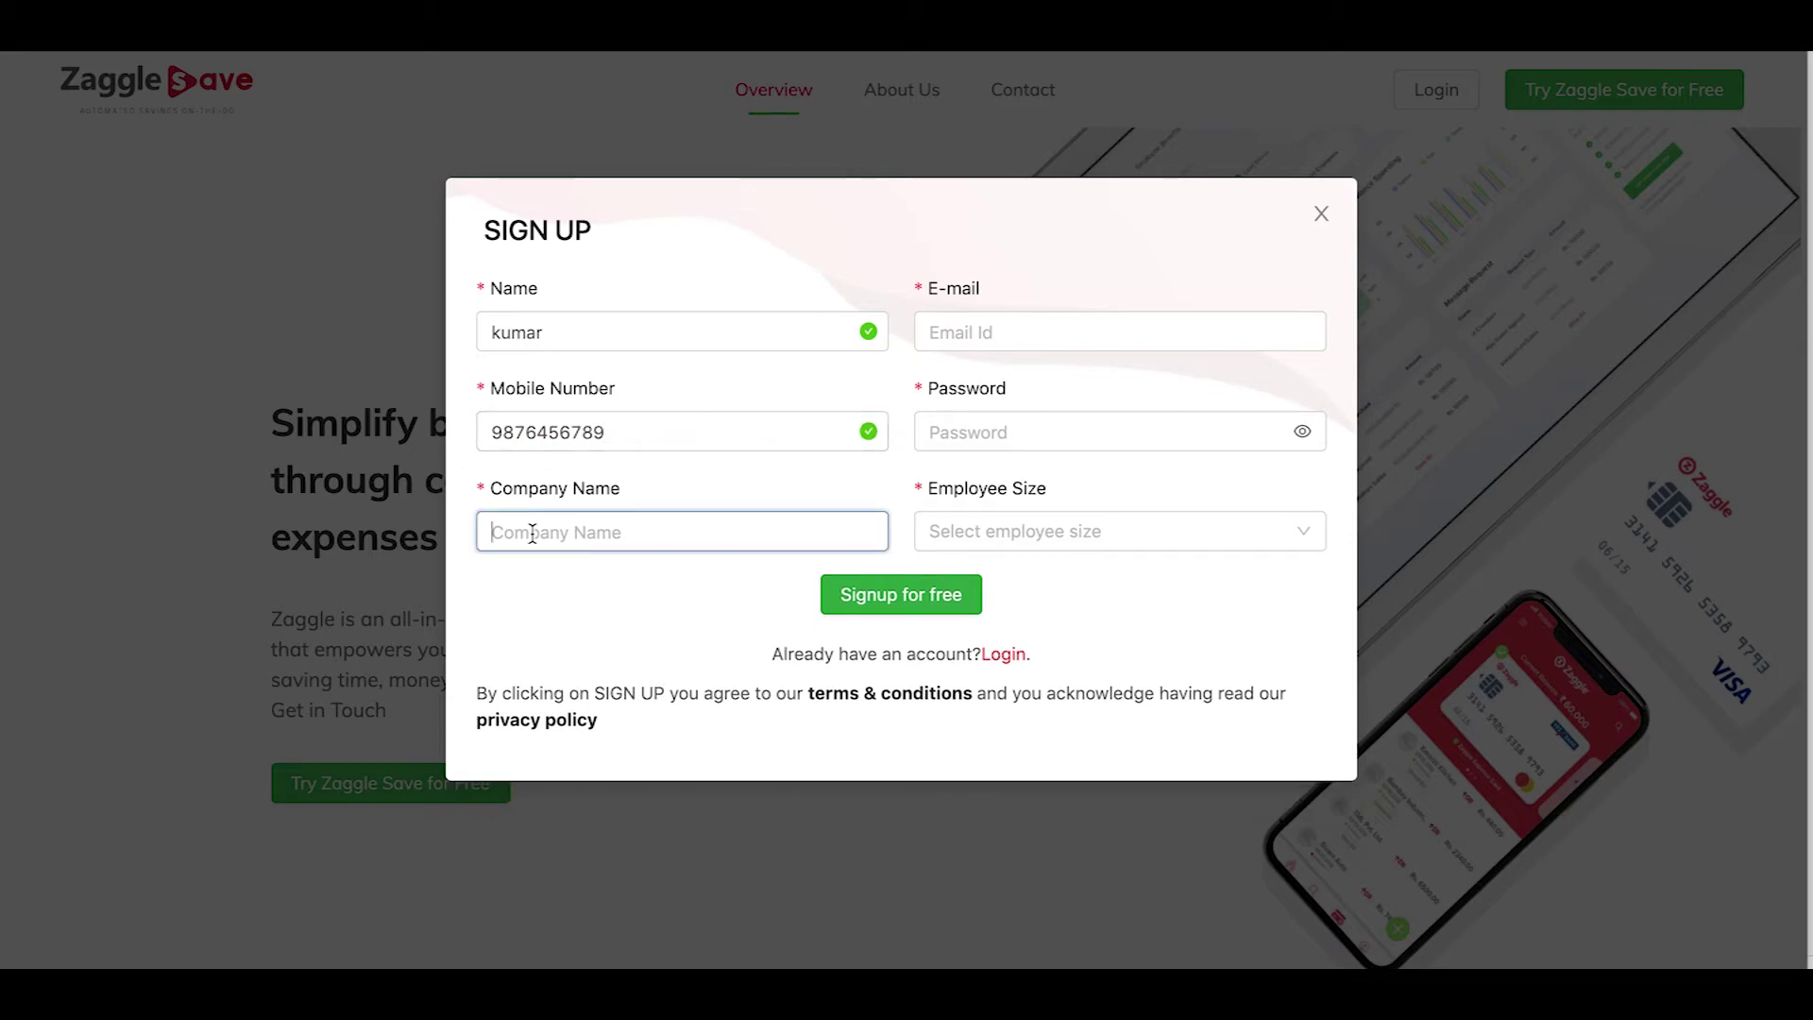
pyautogui.write('Verve')
# Enter the account e-mail address and password for the sign-up
pyautogui.click(986, 334)
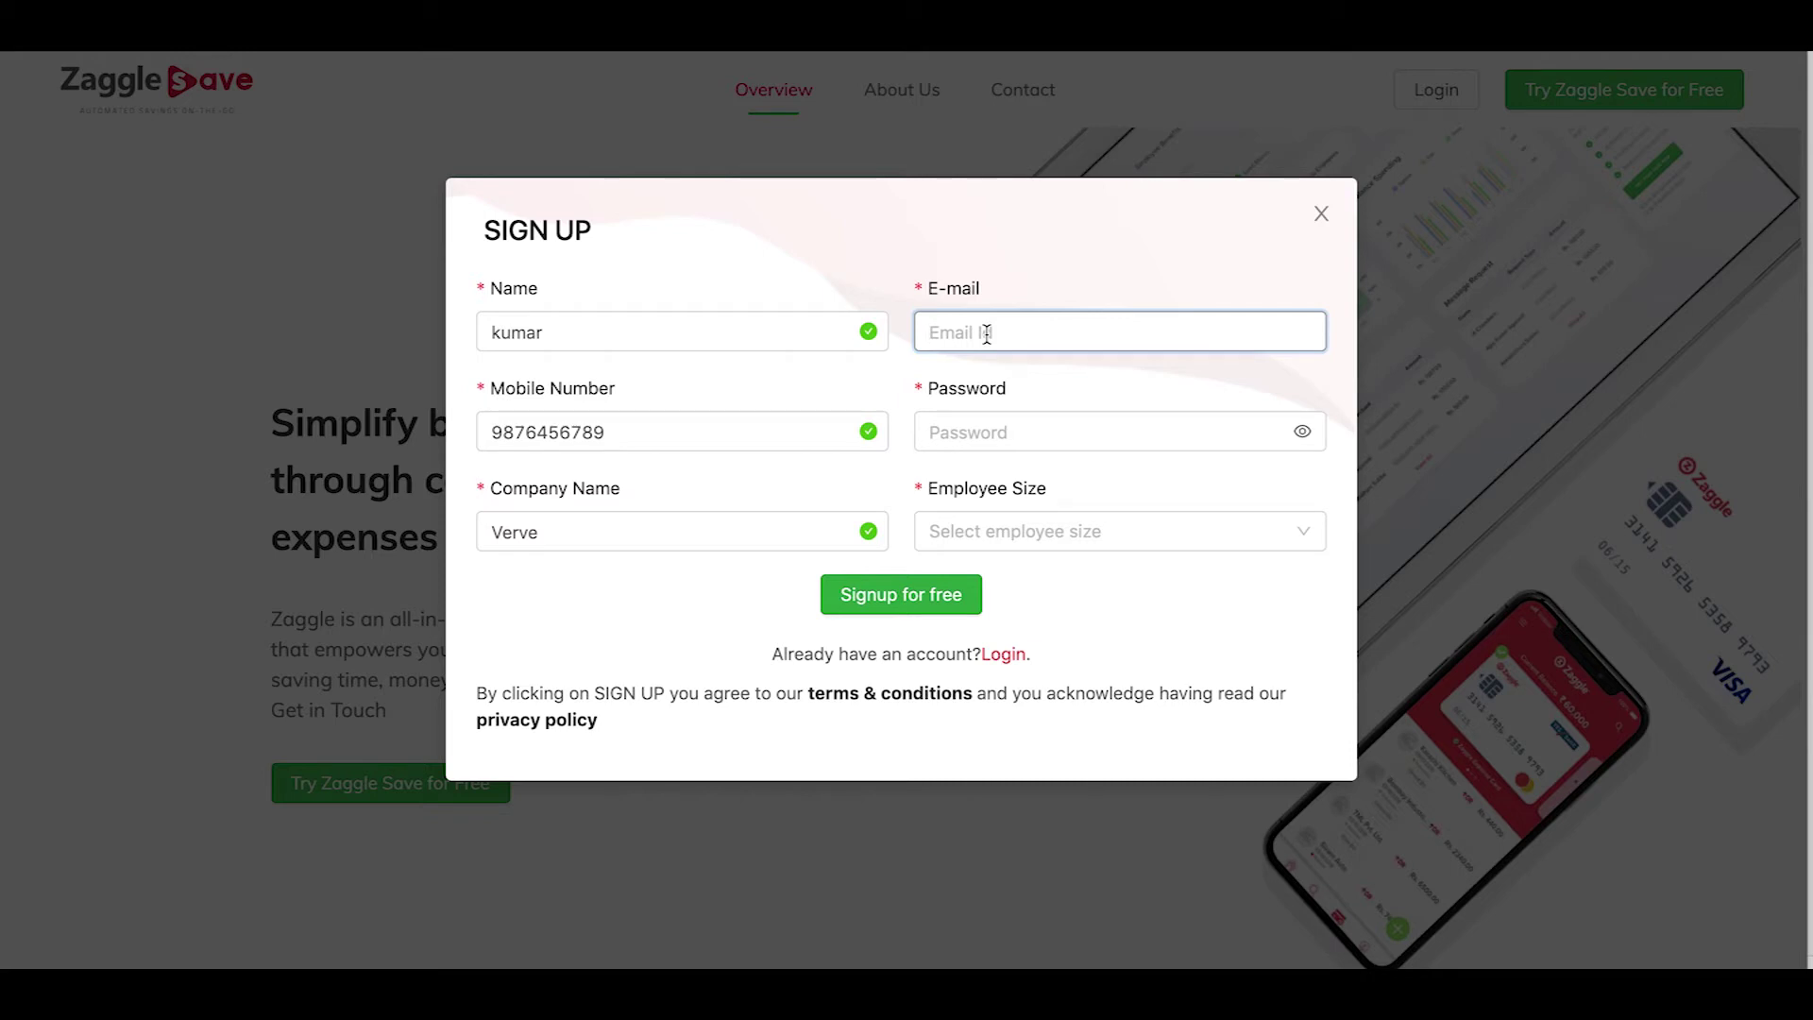
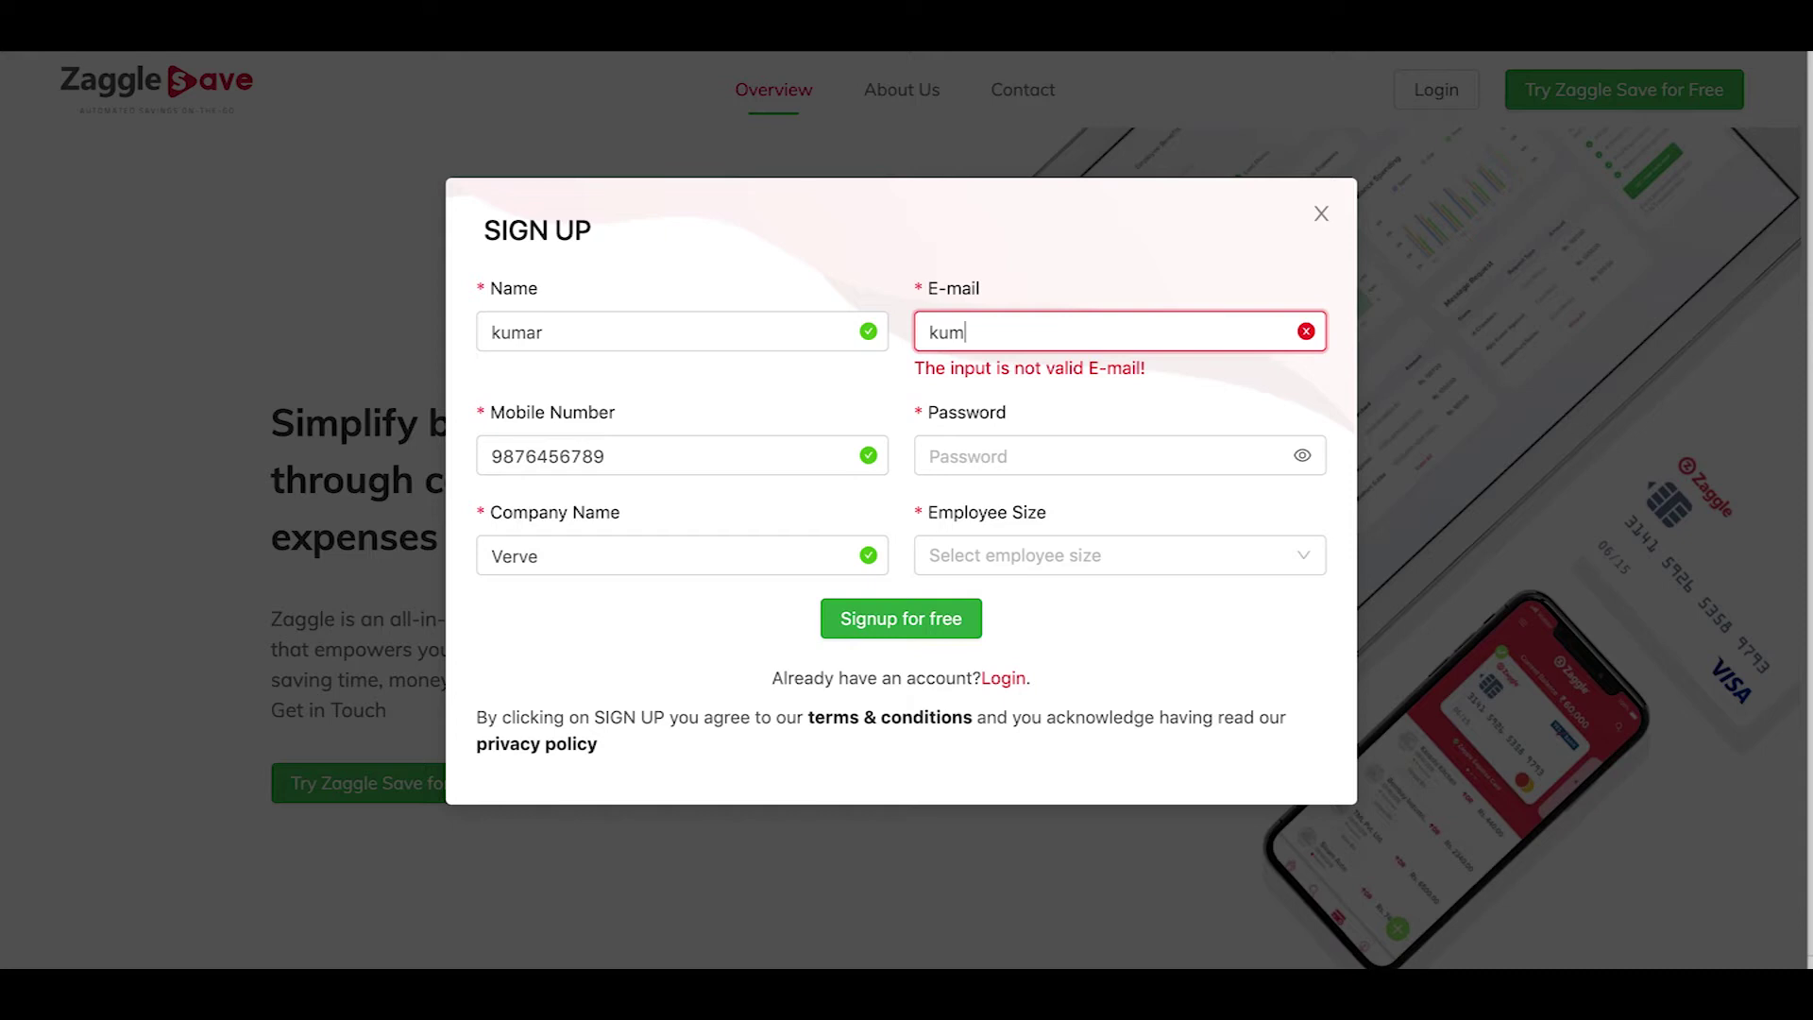
pyautogui.click(1039, 450)
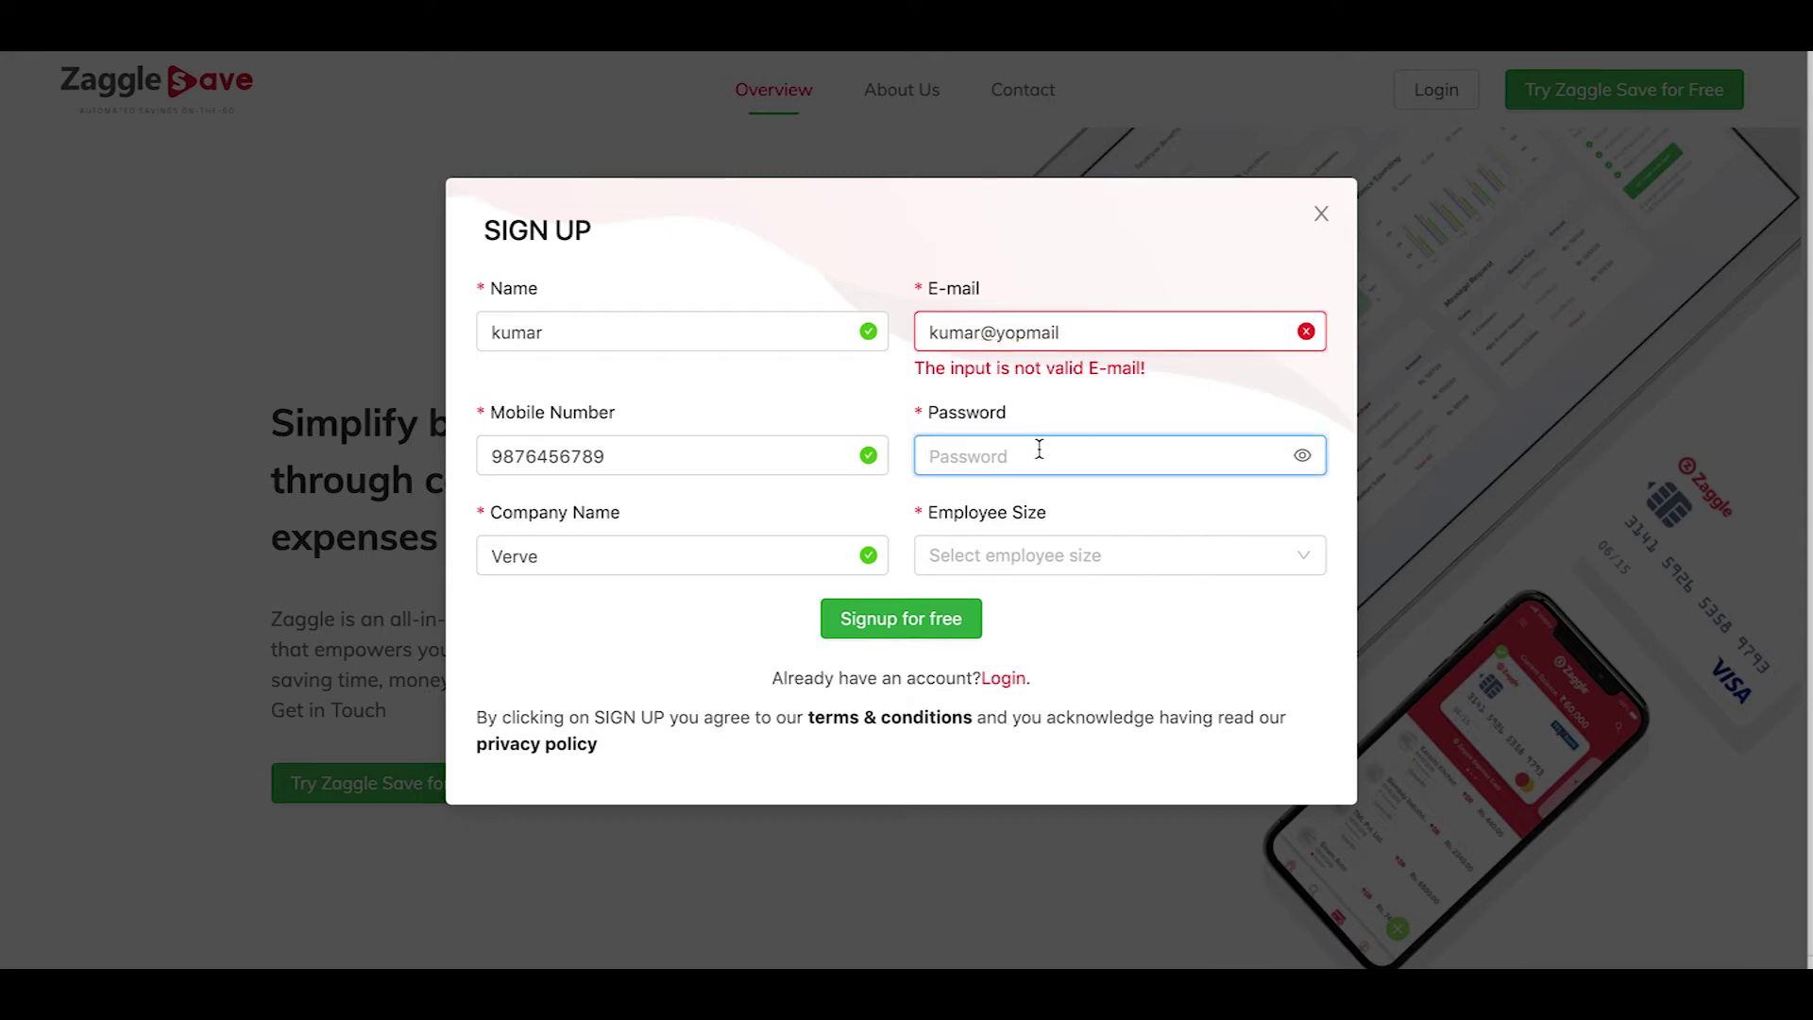
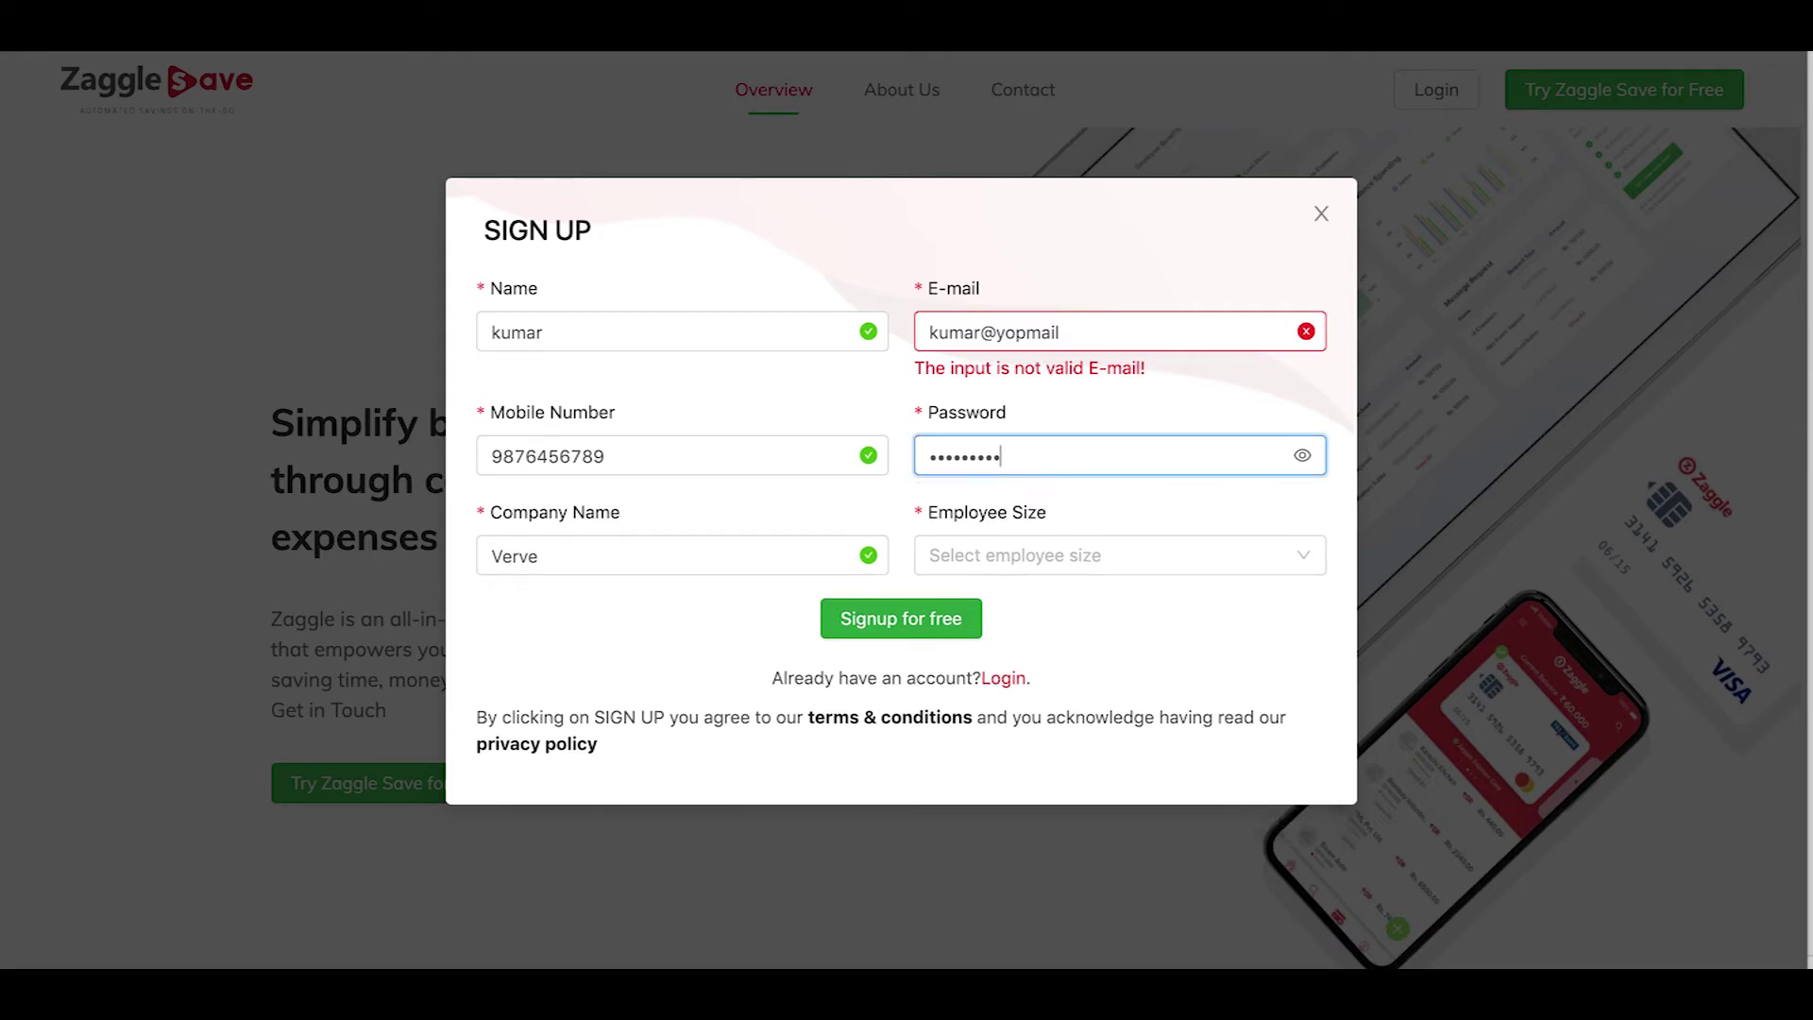
pyautogui.click(1105, 321)
pyautogui.write('.com')
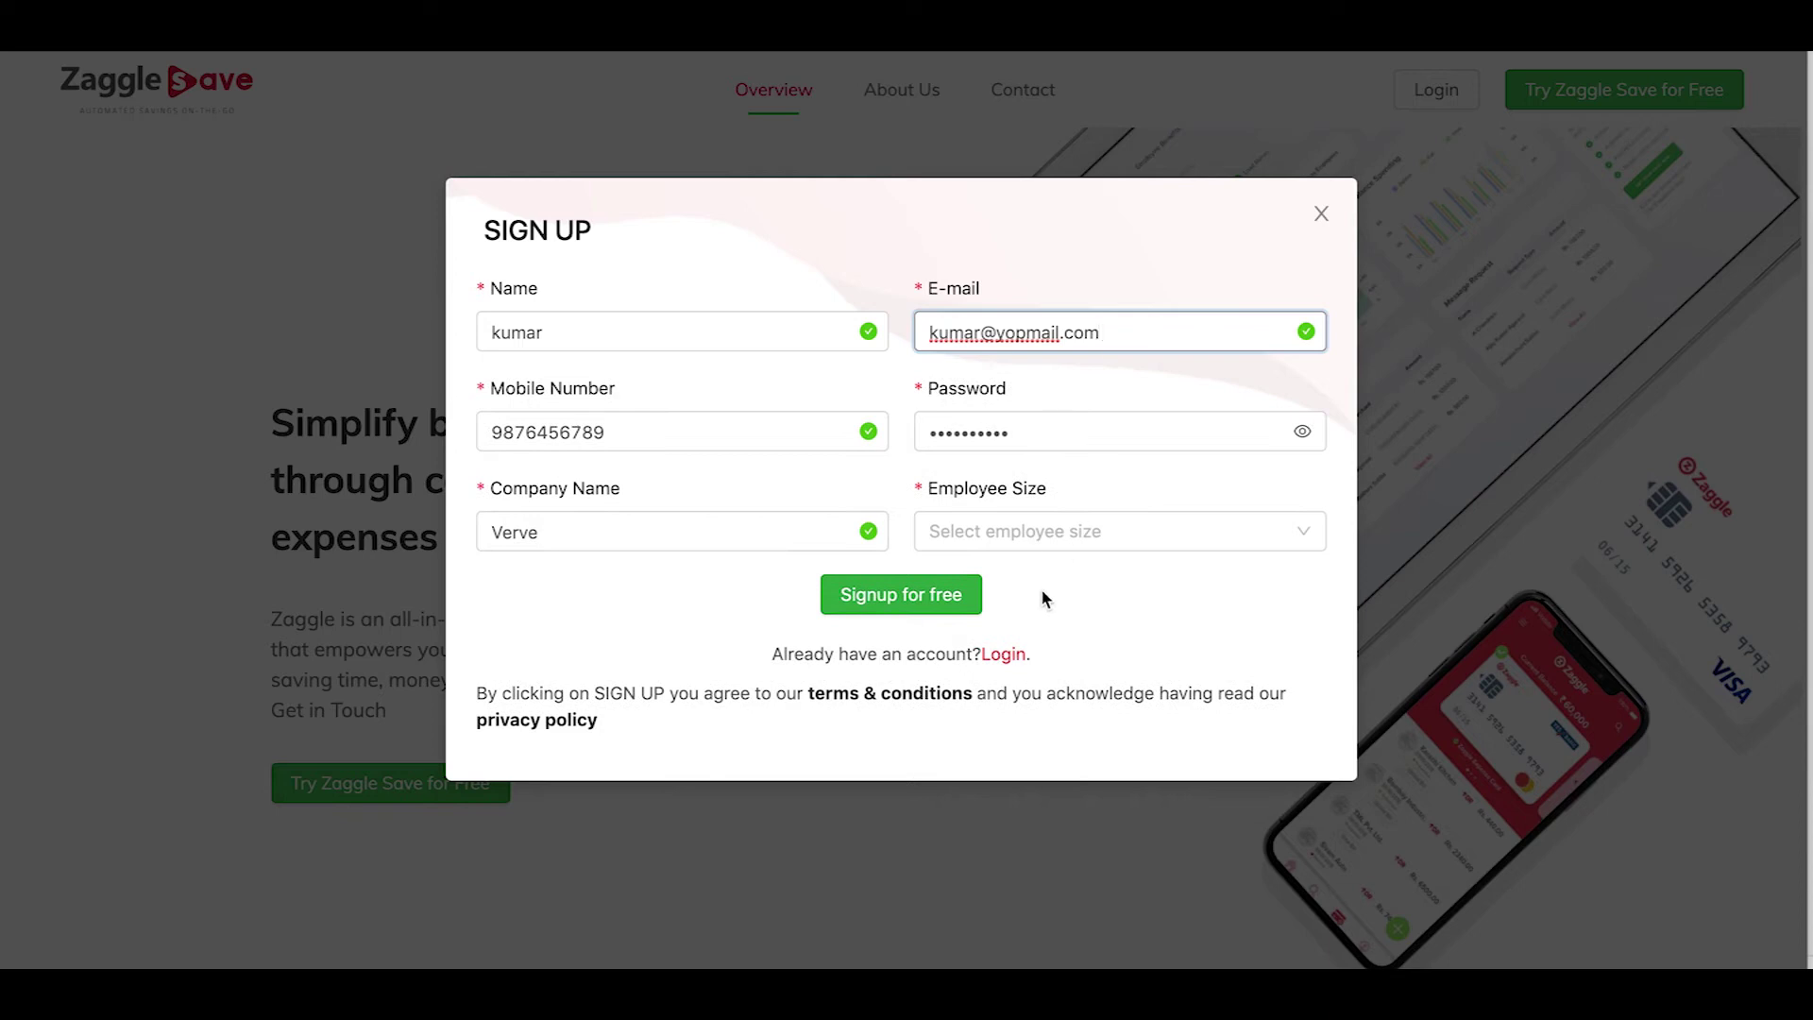
# Choose the 100-249 employee size and submit the sign-up form
pyautogui.click(1038, 539)
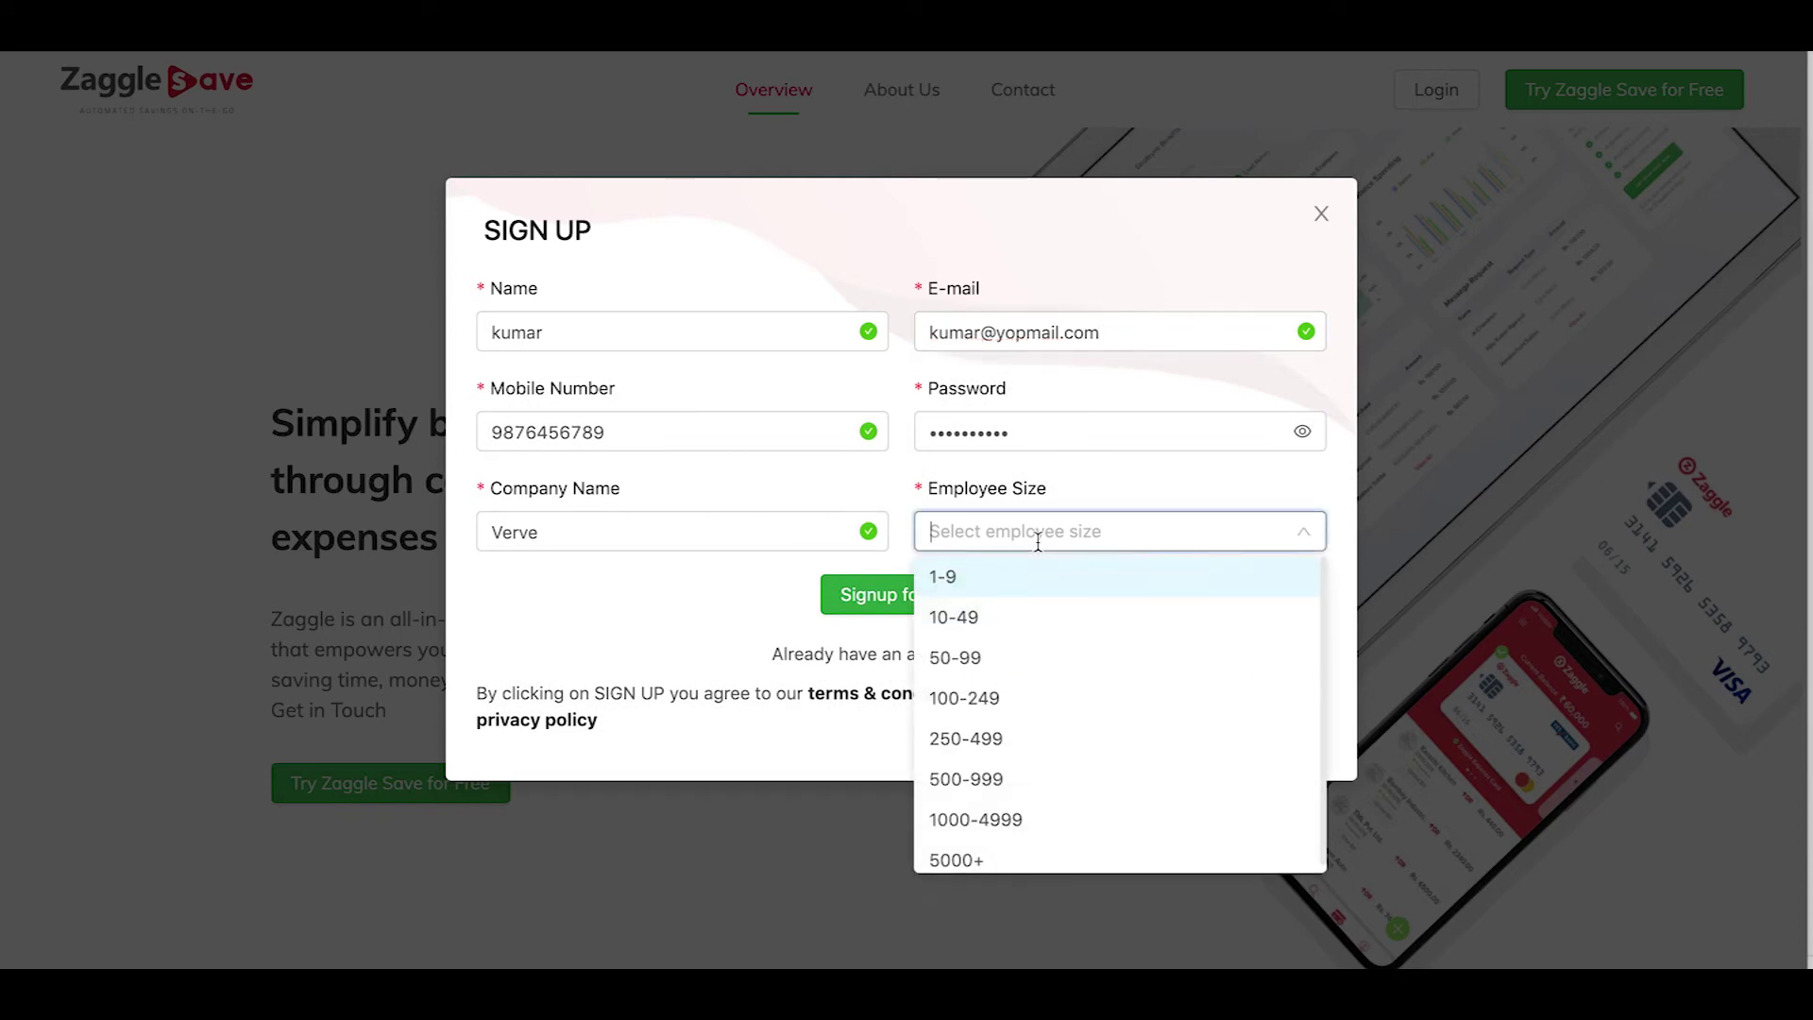
pyautogui.click(994, 705)
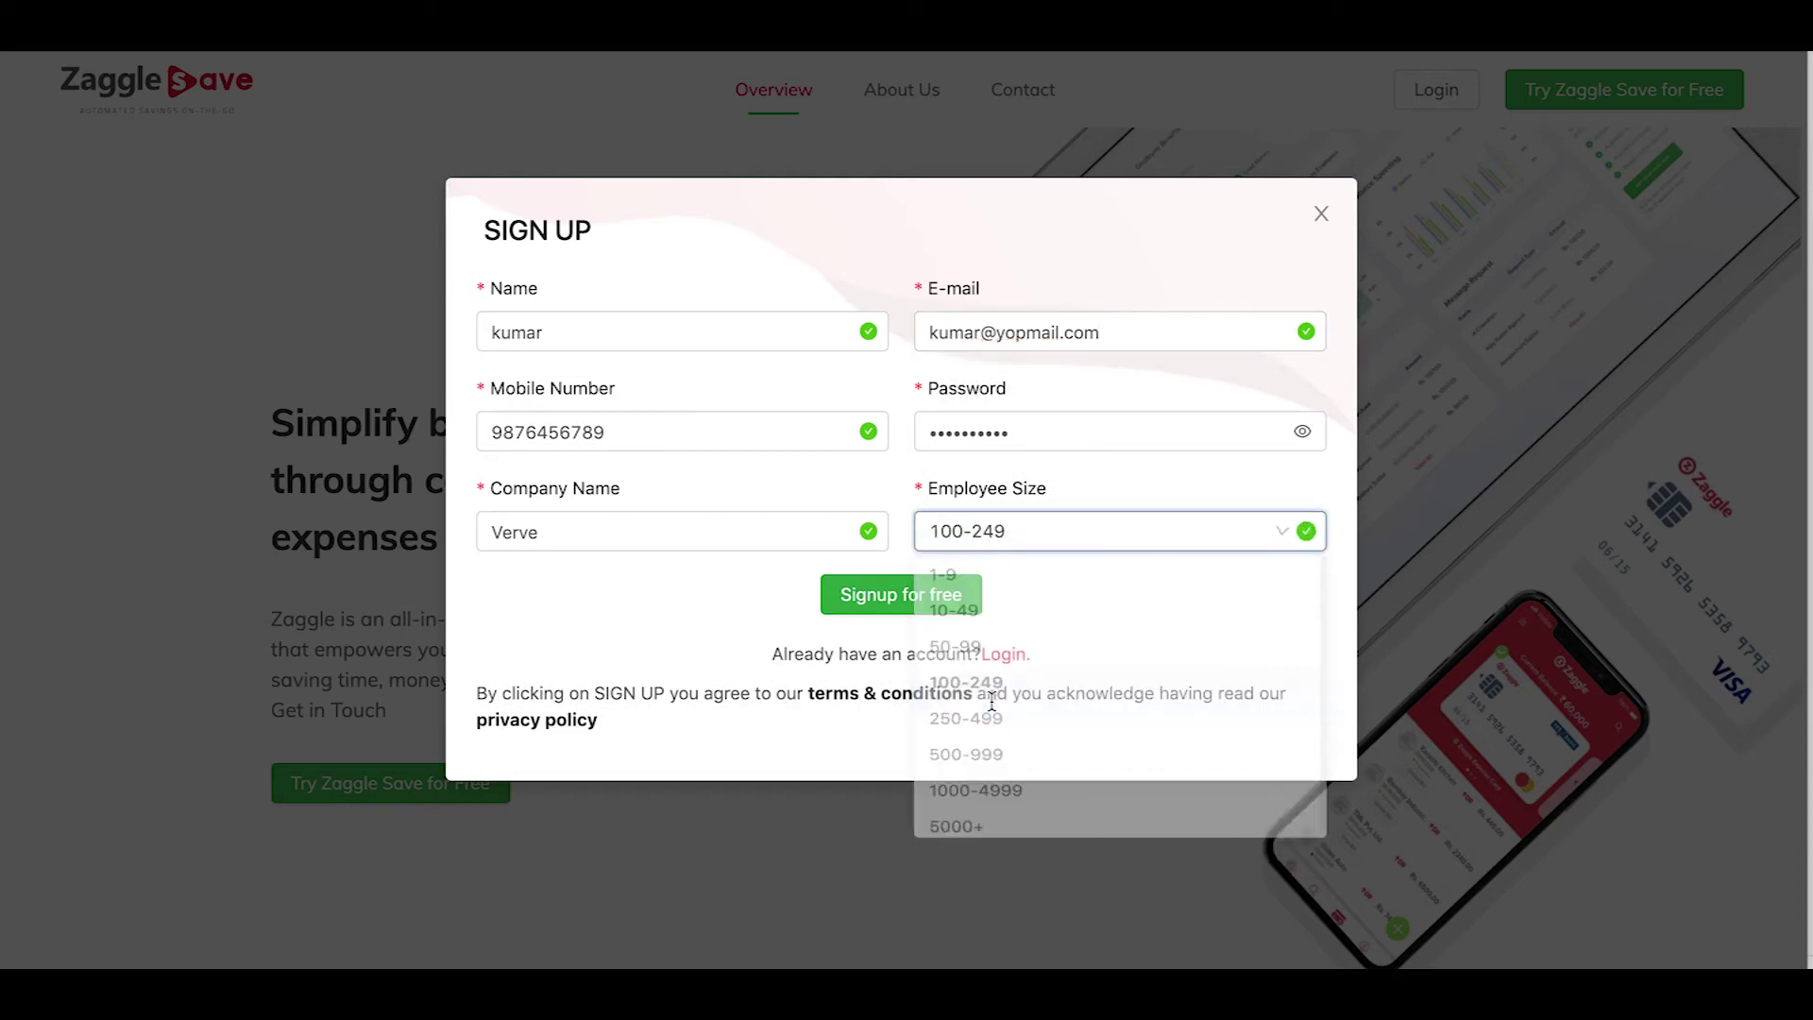
pyautogui.click(917, 605)
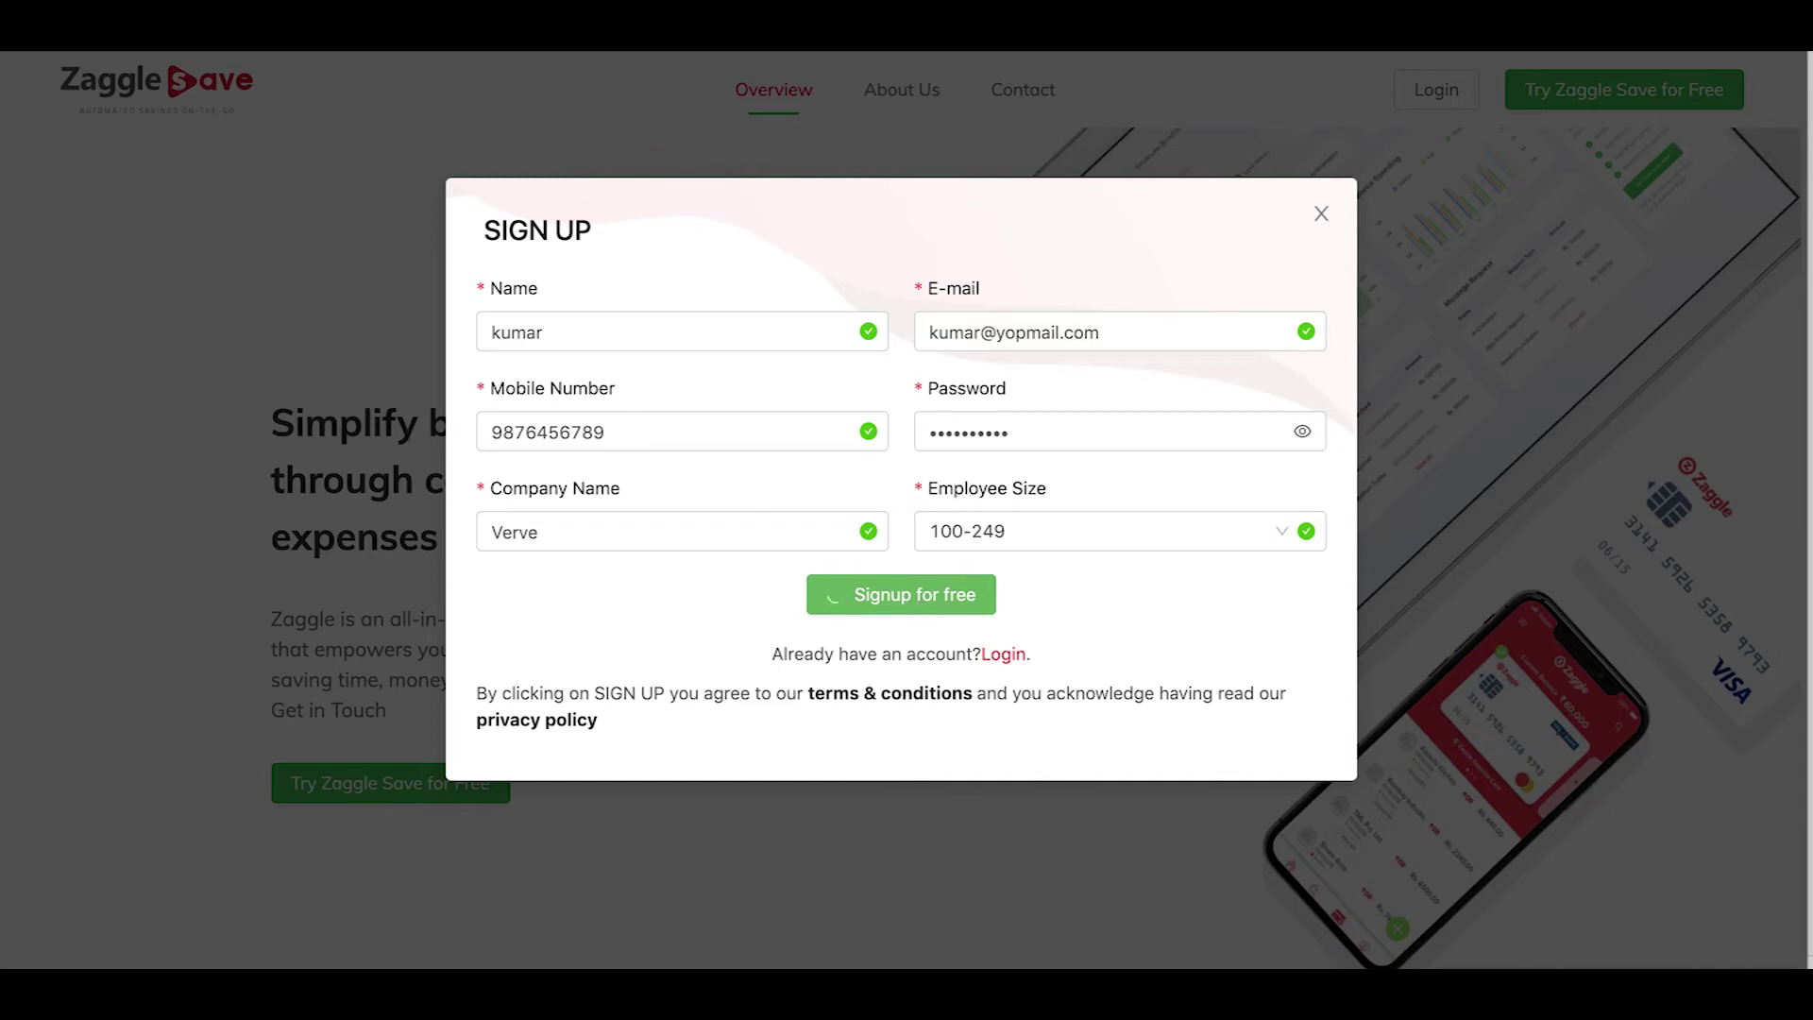
pyautogui.hotkey('ctrl', 'shift', 'n')
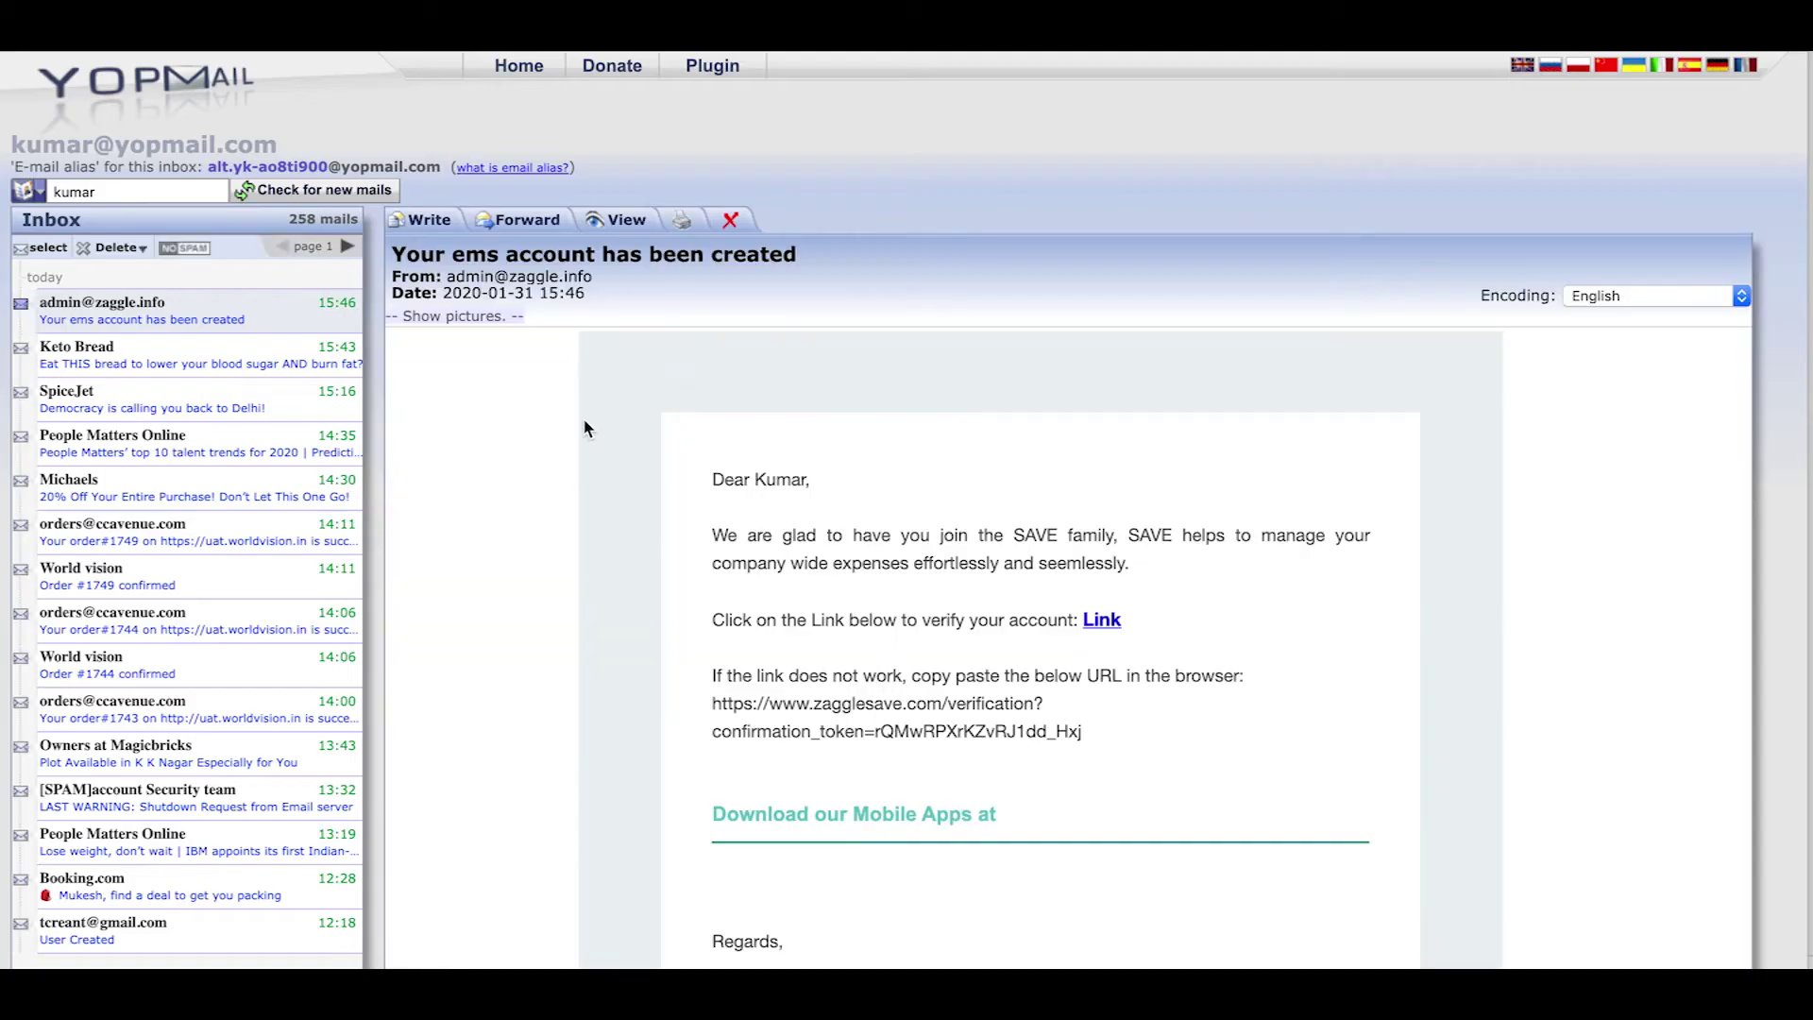
# Dismiss the Account confirmed notice after the confirmation link opens Zaggle Save
pyautogui.scroll(-2, 870, 659)
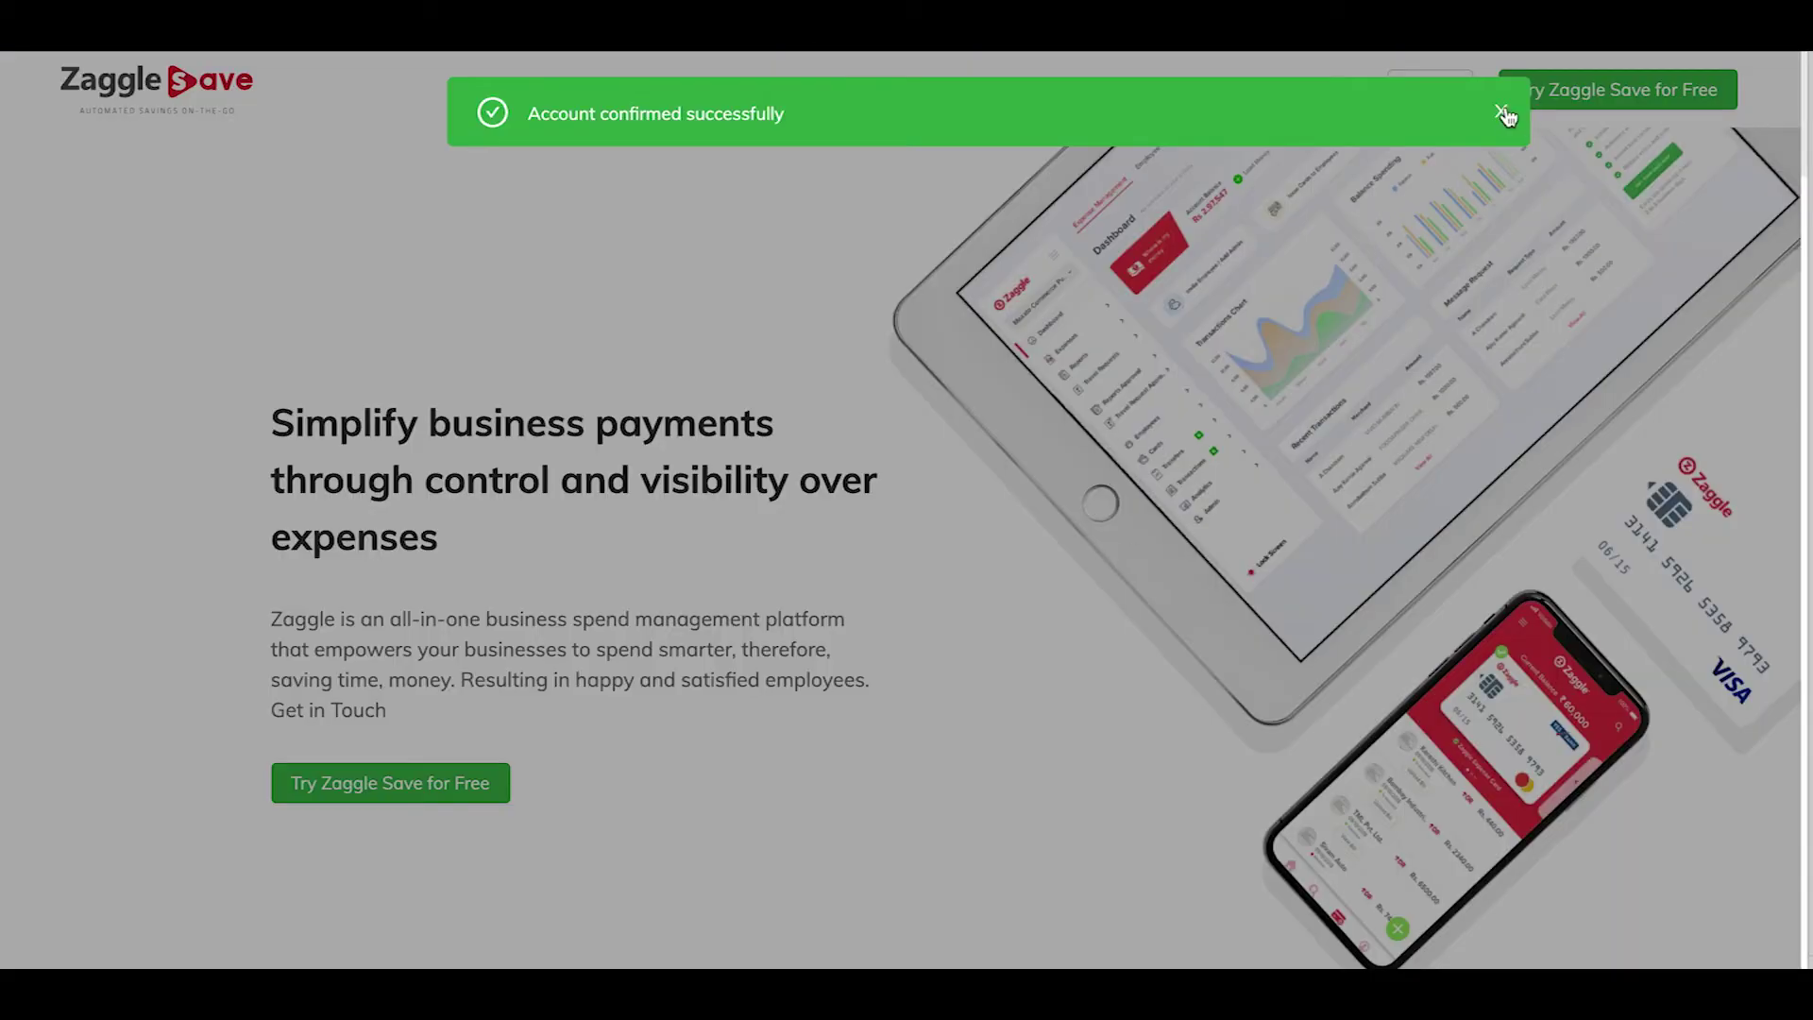
pyautogui.click(1502, 110)
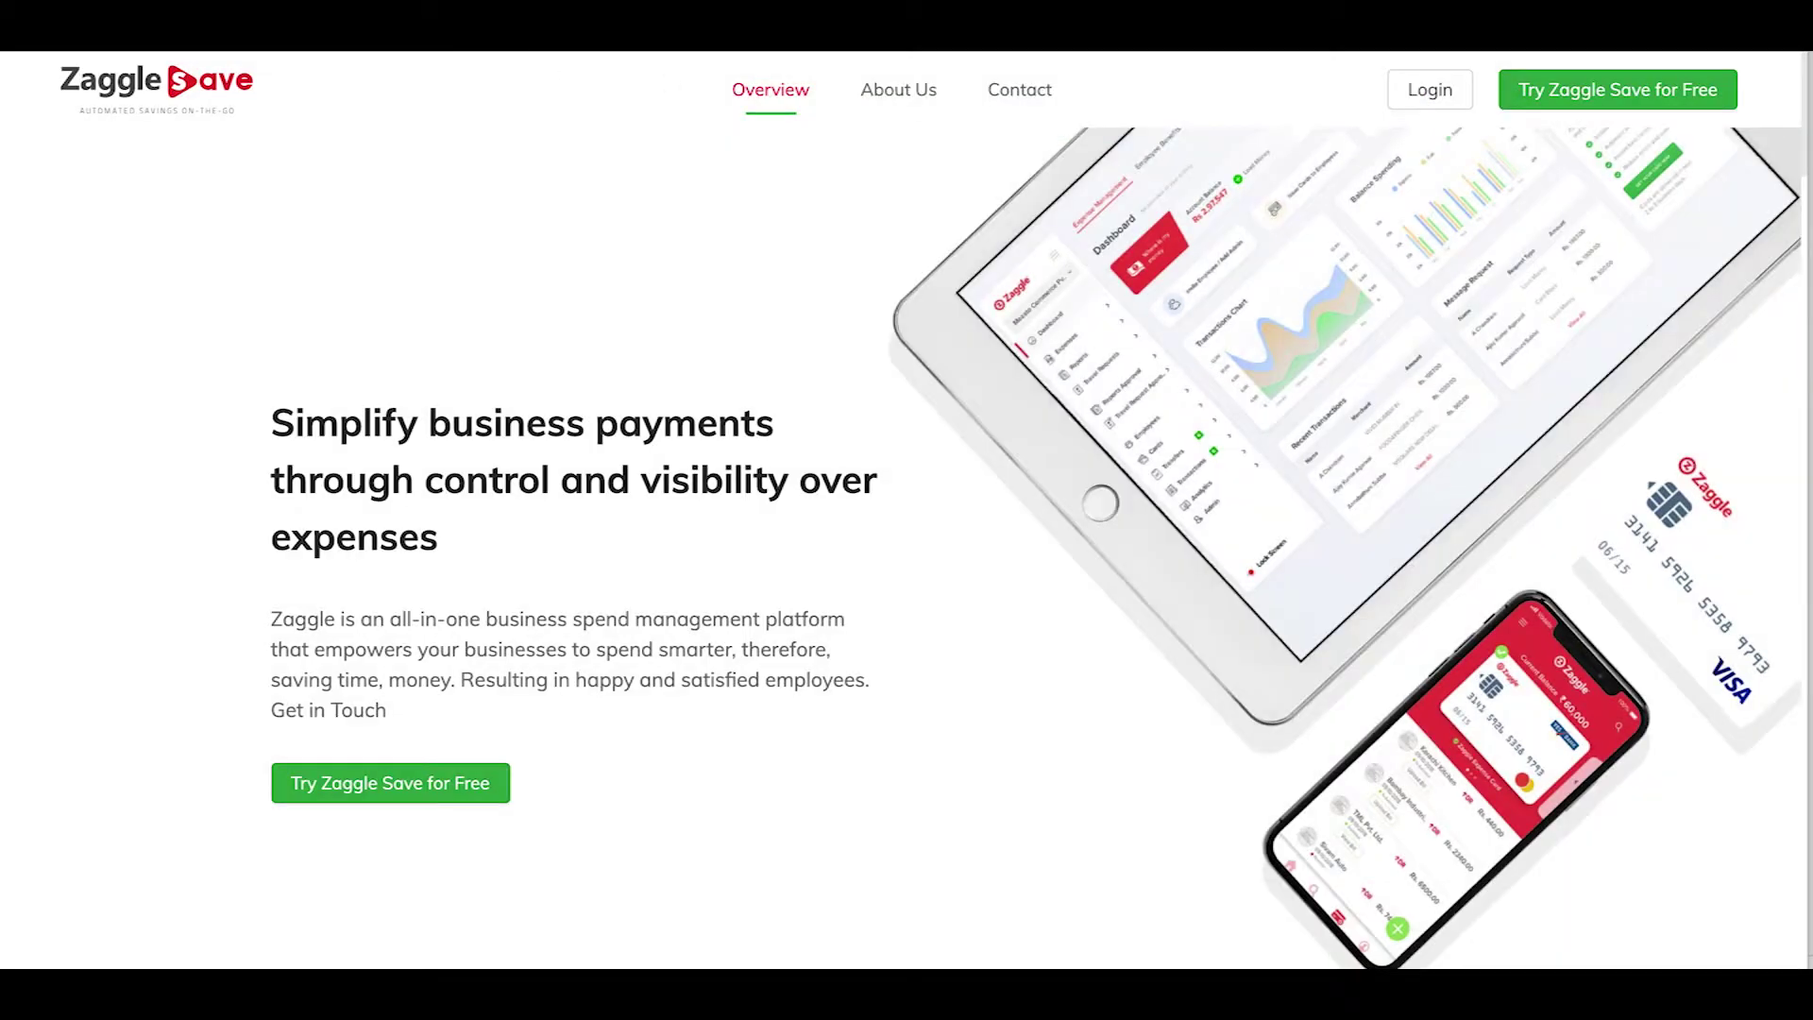
# Log in with the new account's e-mail and password to reach the Dashboard
pyautogui.click(1419, 99)
pyautogui.click(744, 332)
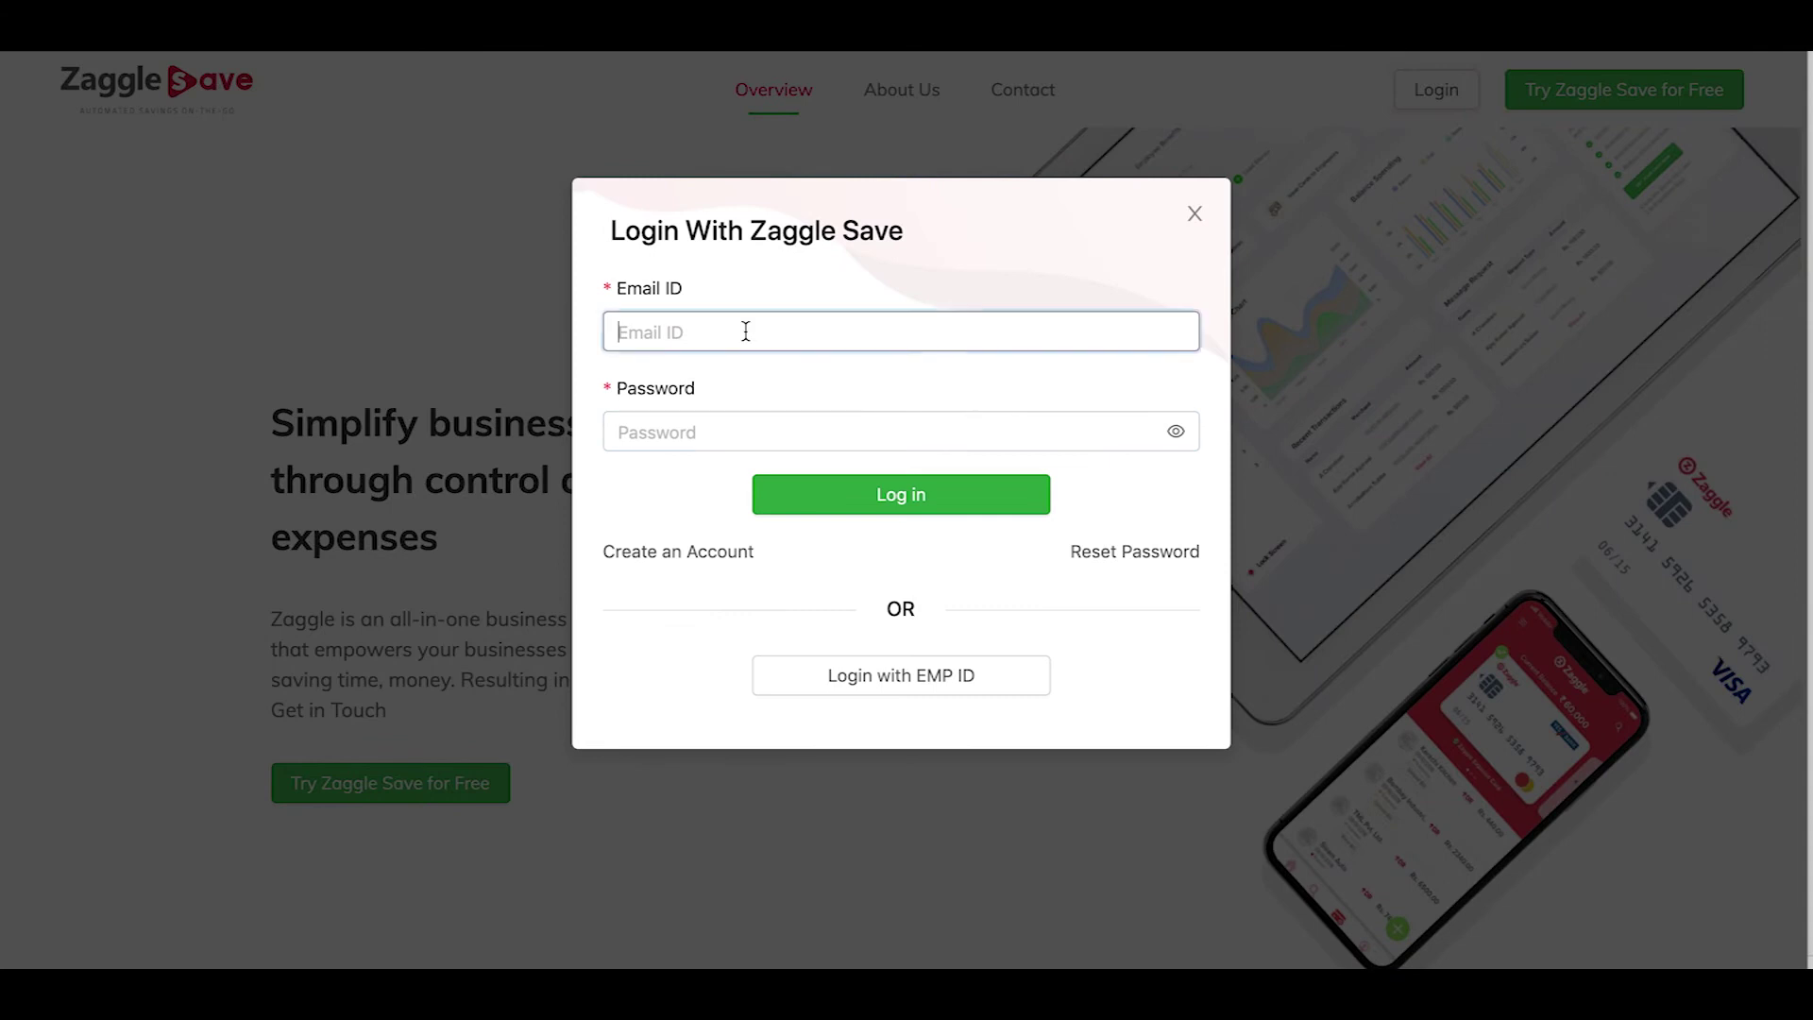
pyautogui.click(790, 426)
pyautogui.click(862, 510)
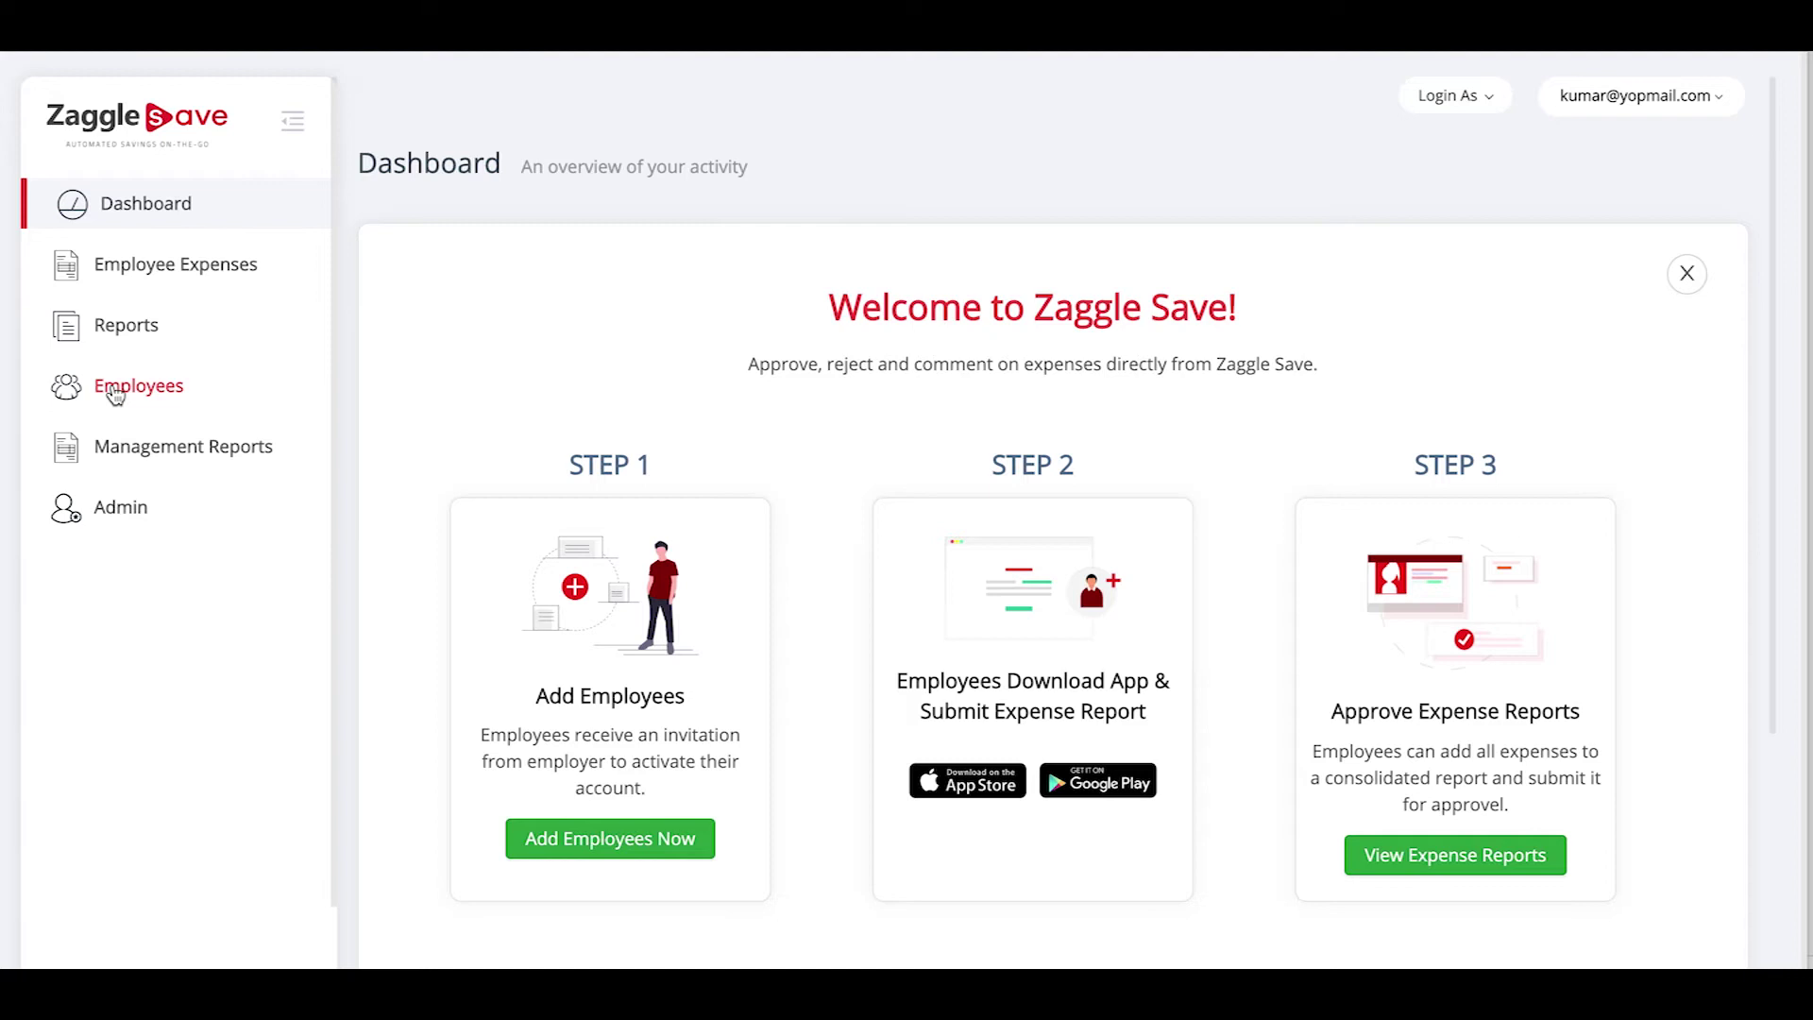
# On the Employees page, start a new admin user with name, e-mail, mobile and employee code V001
pyautogui.click(572, 840)
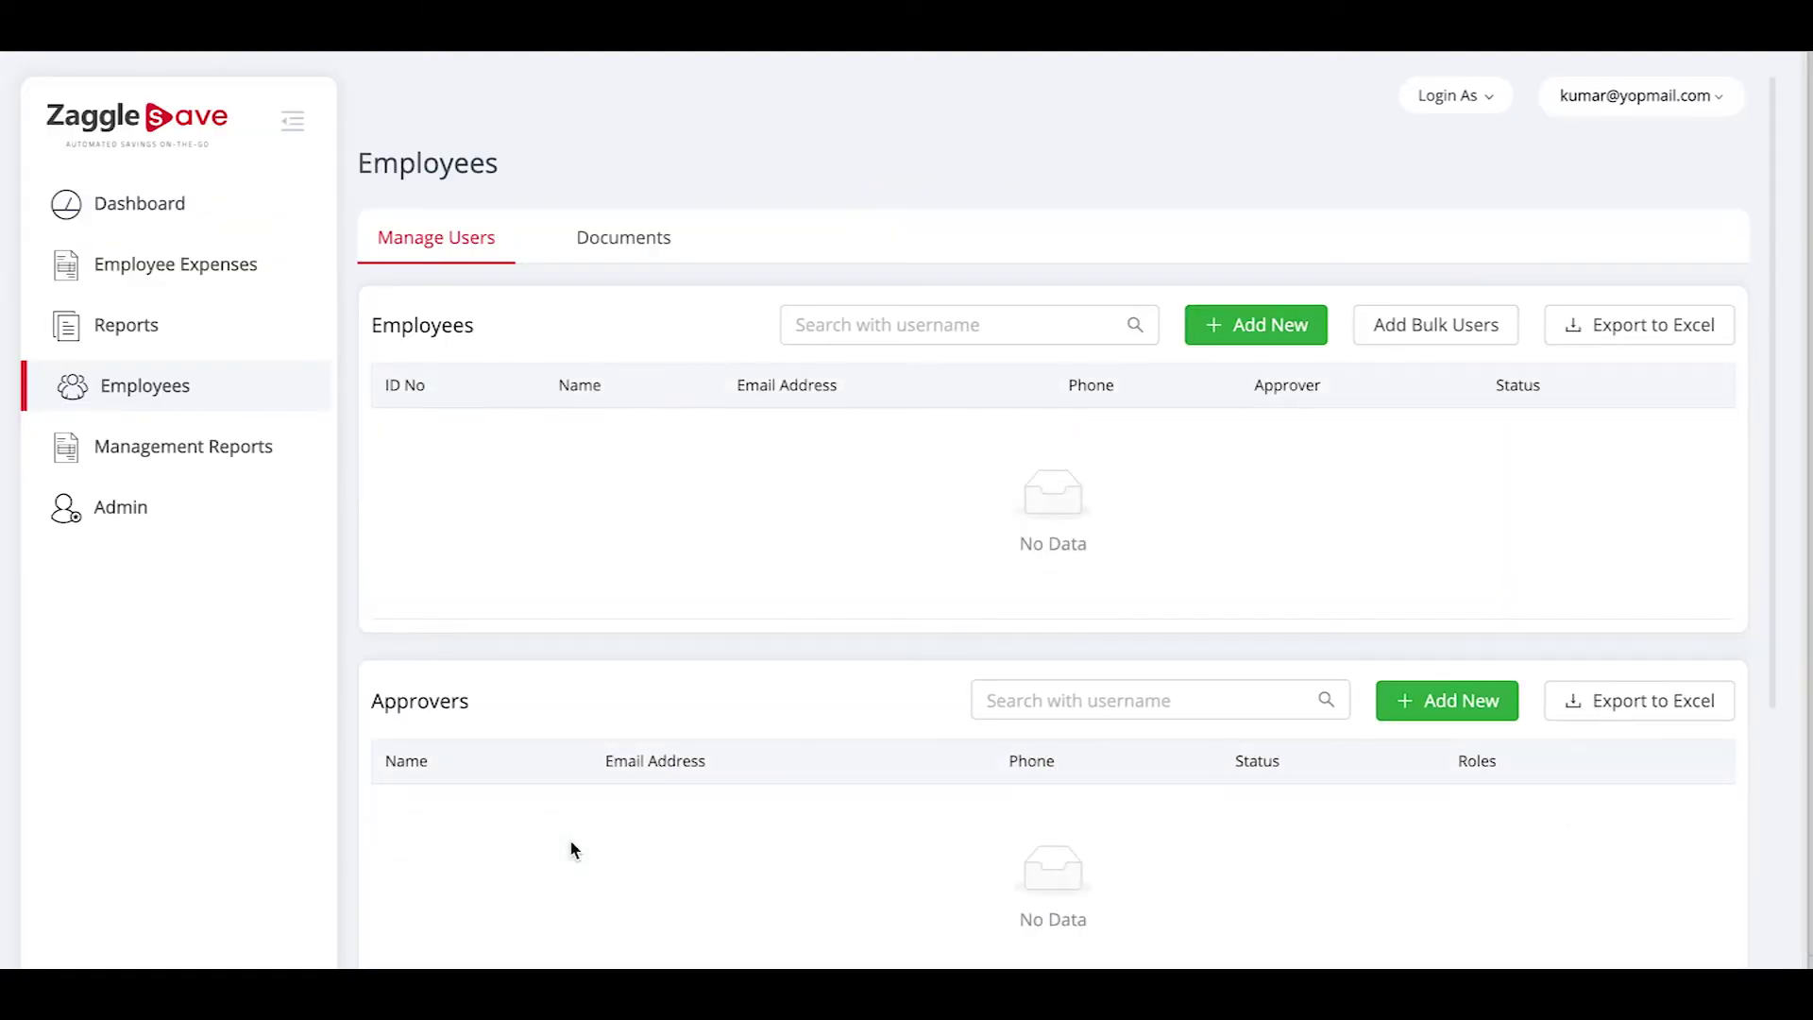
pyautogui.scroll(-3, 571, 848)
pyautogui.scroll(2, 570, 839)
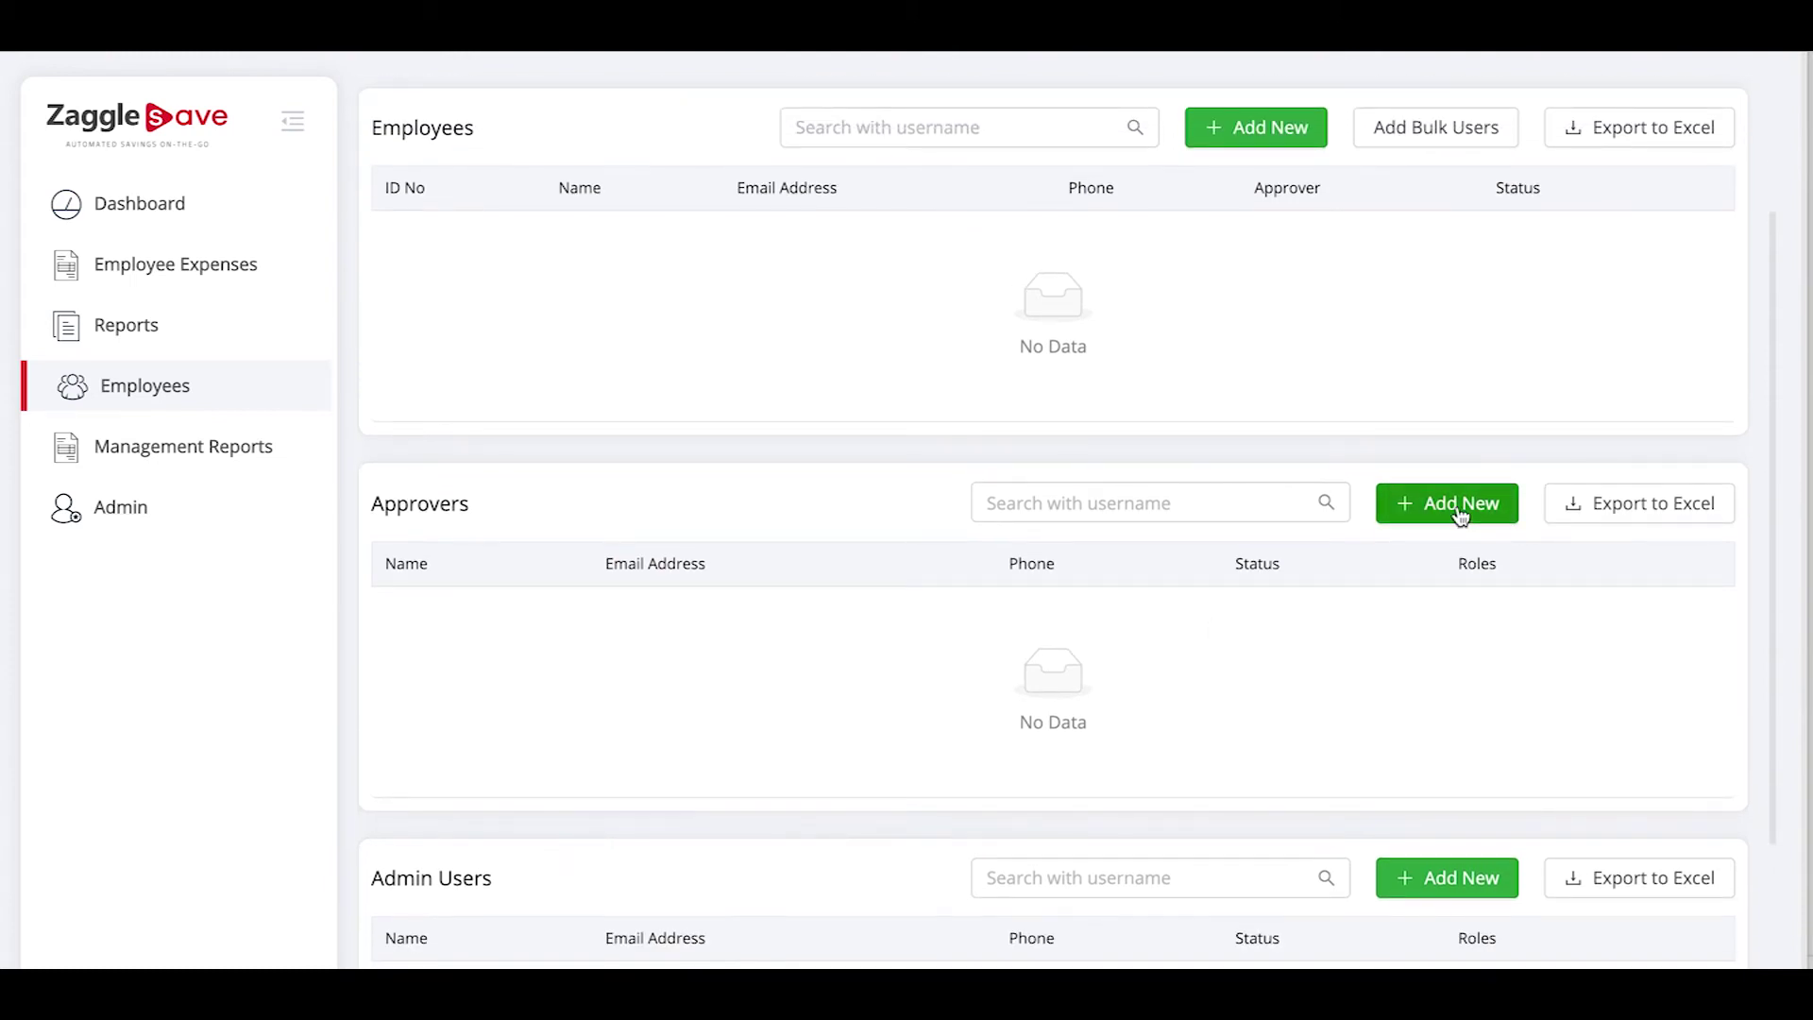
pyautogui.click(1460, 510)
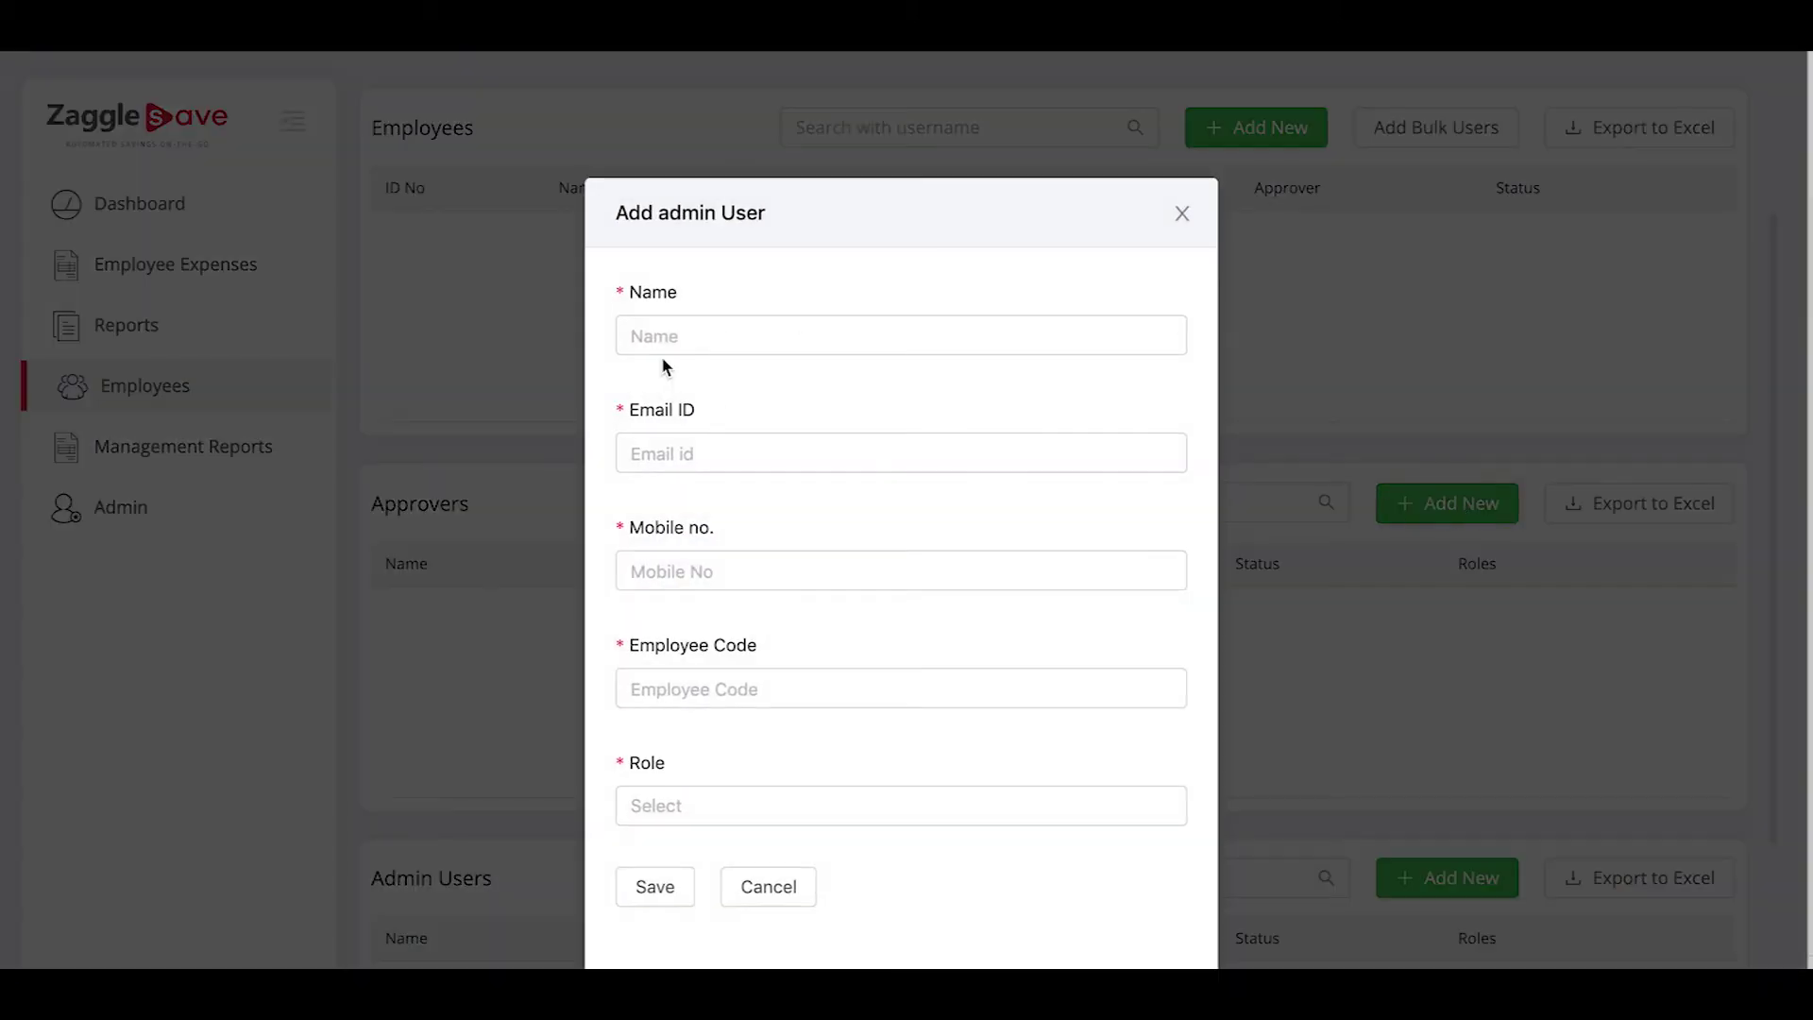
pyautogui.click(659, 323)
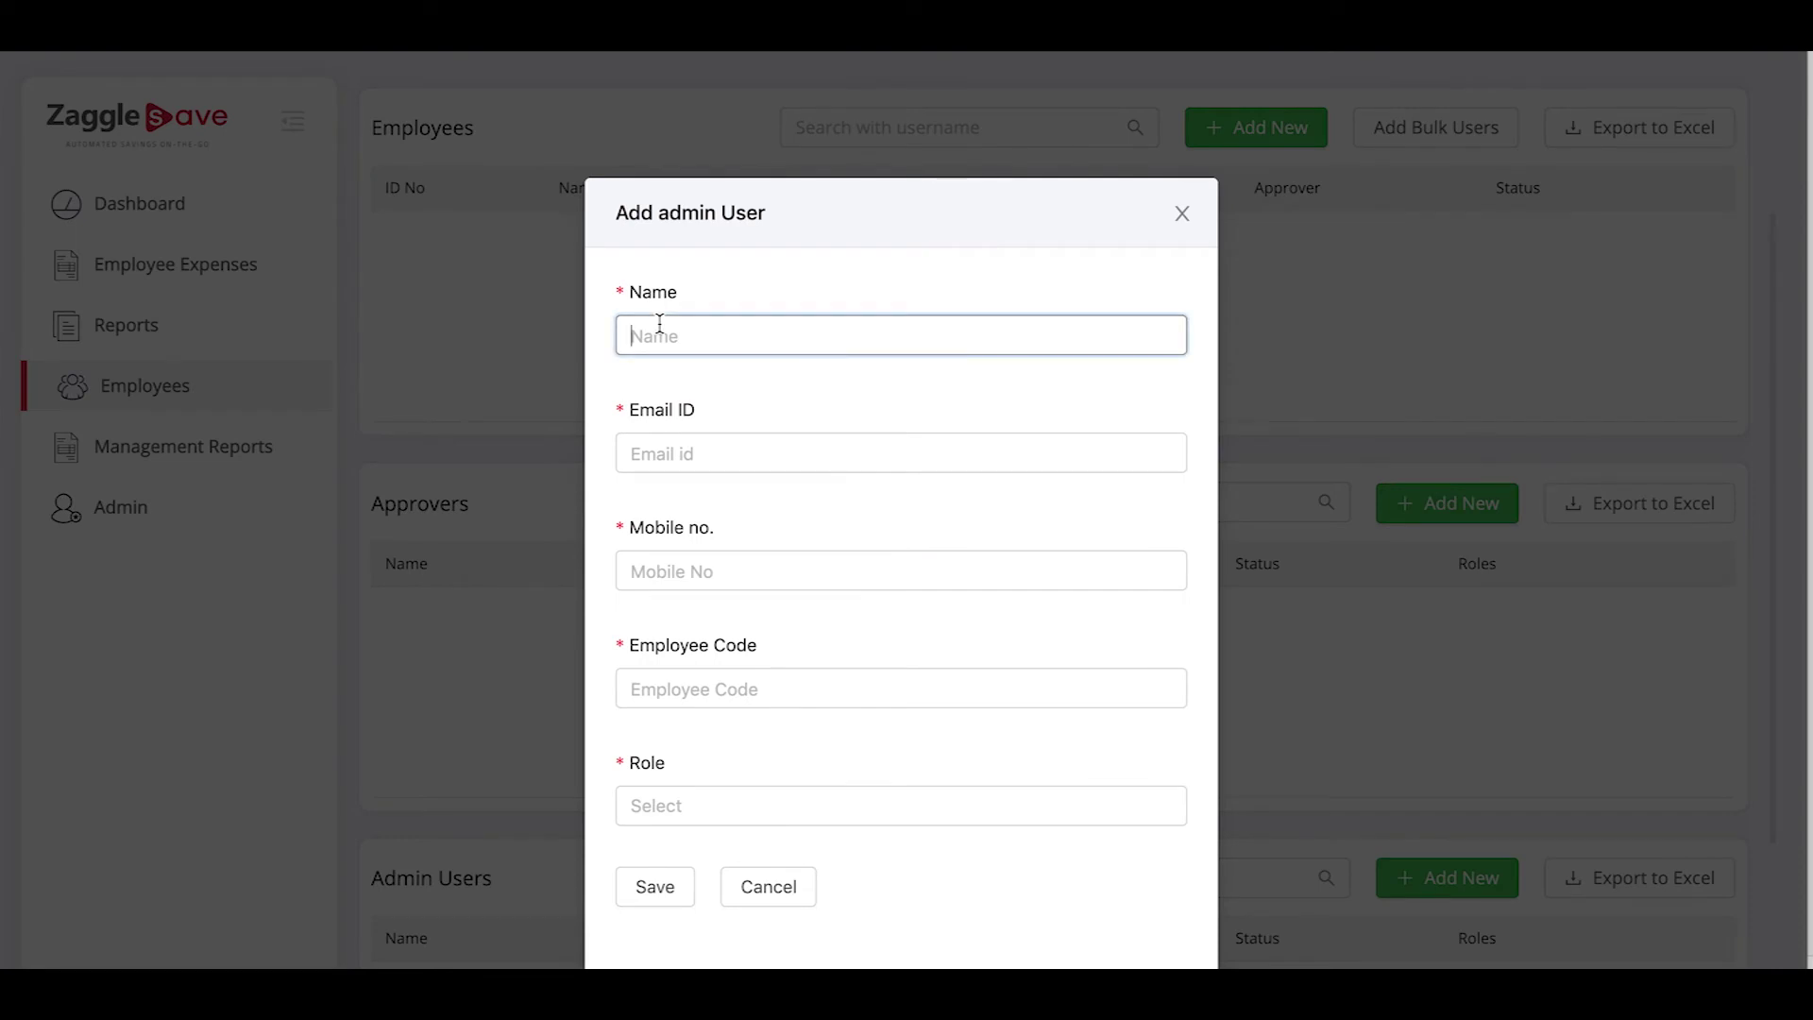
pyautogui.write('Prashant')
pyautogui.click(661, 454)
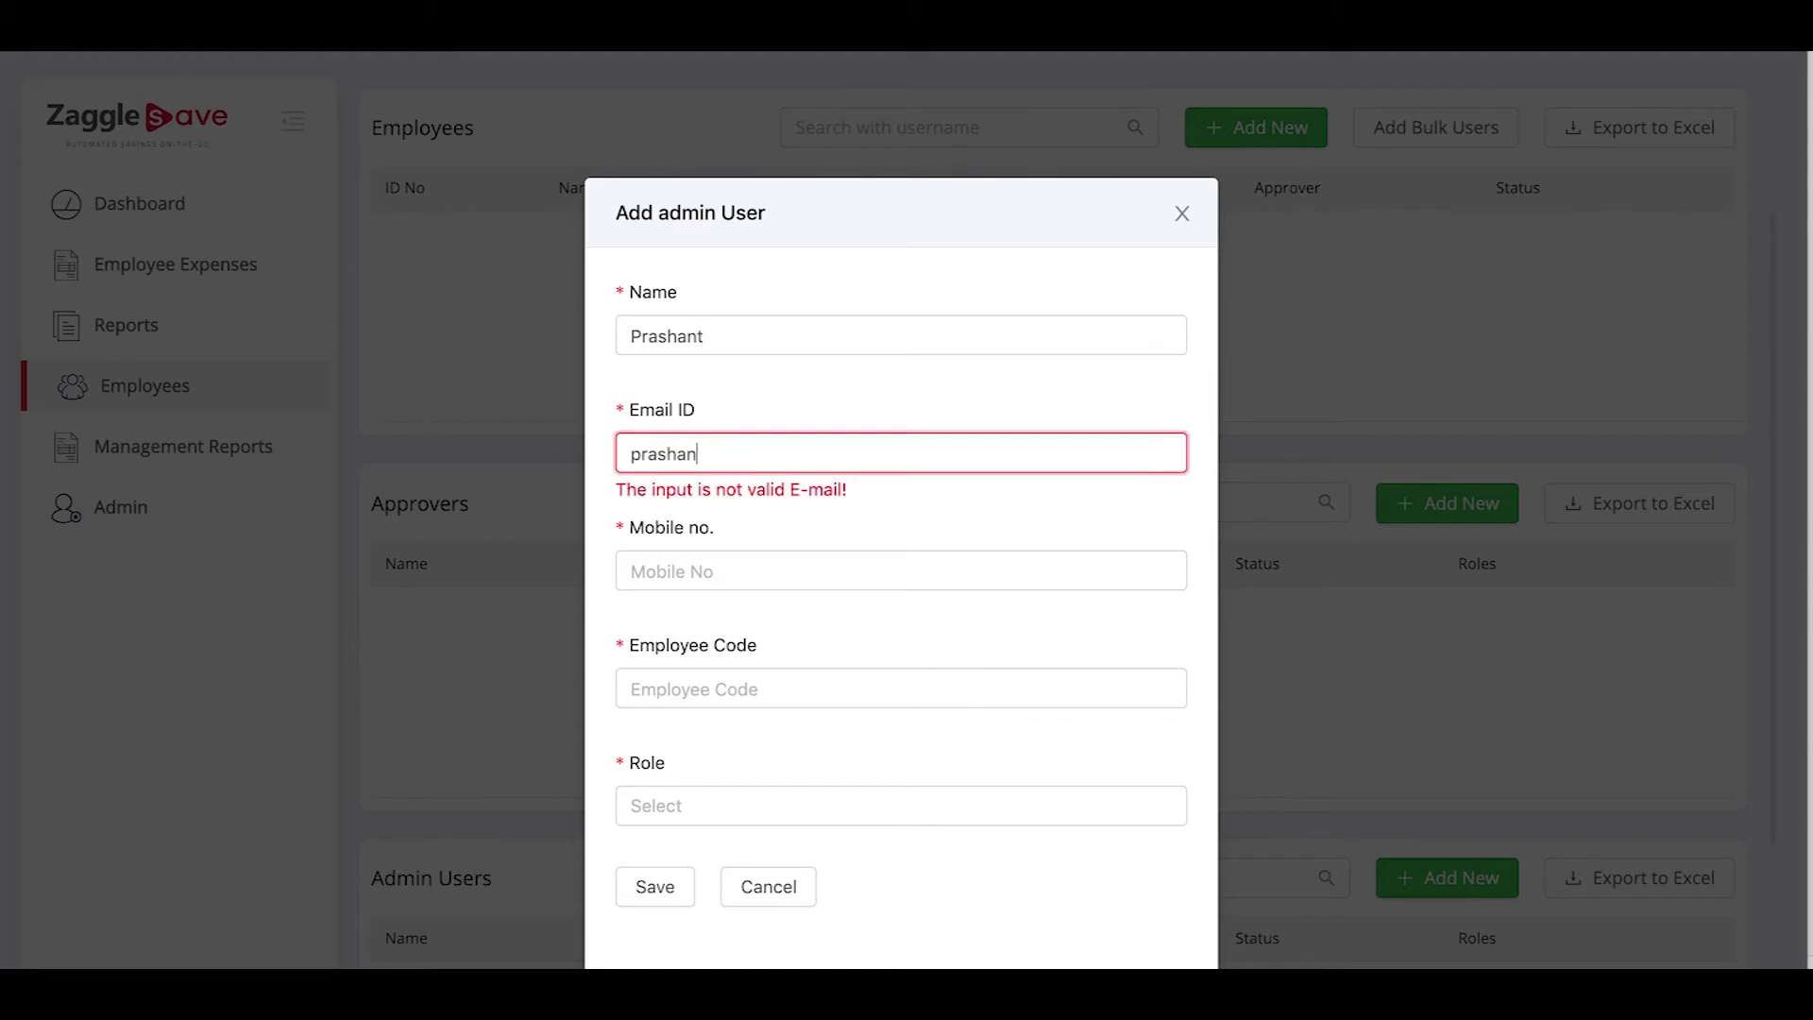
pyautogui.click(661, 570)
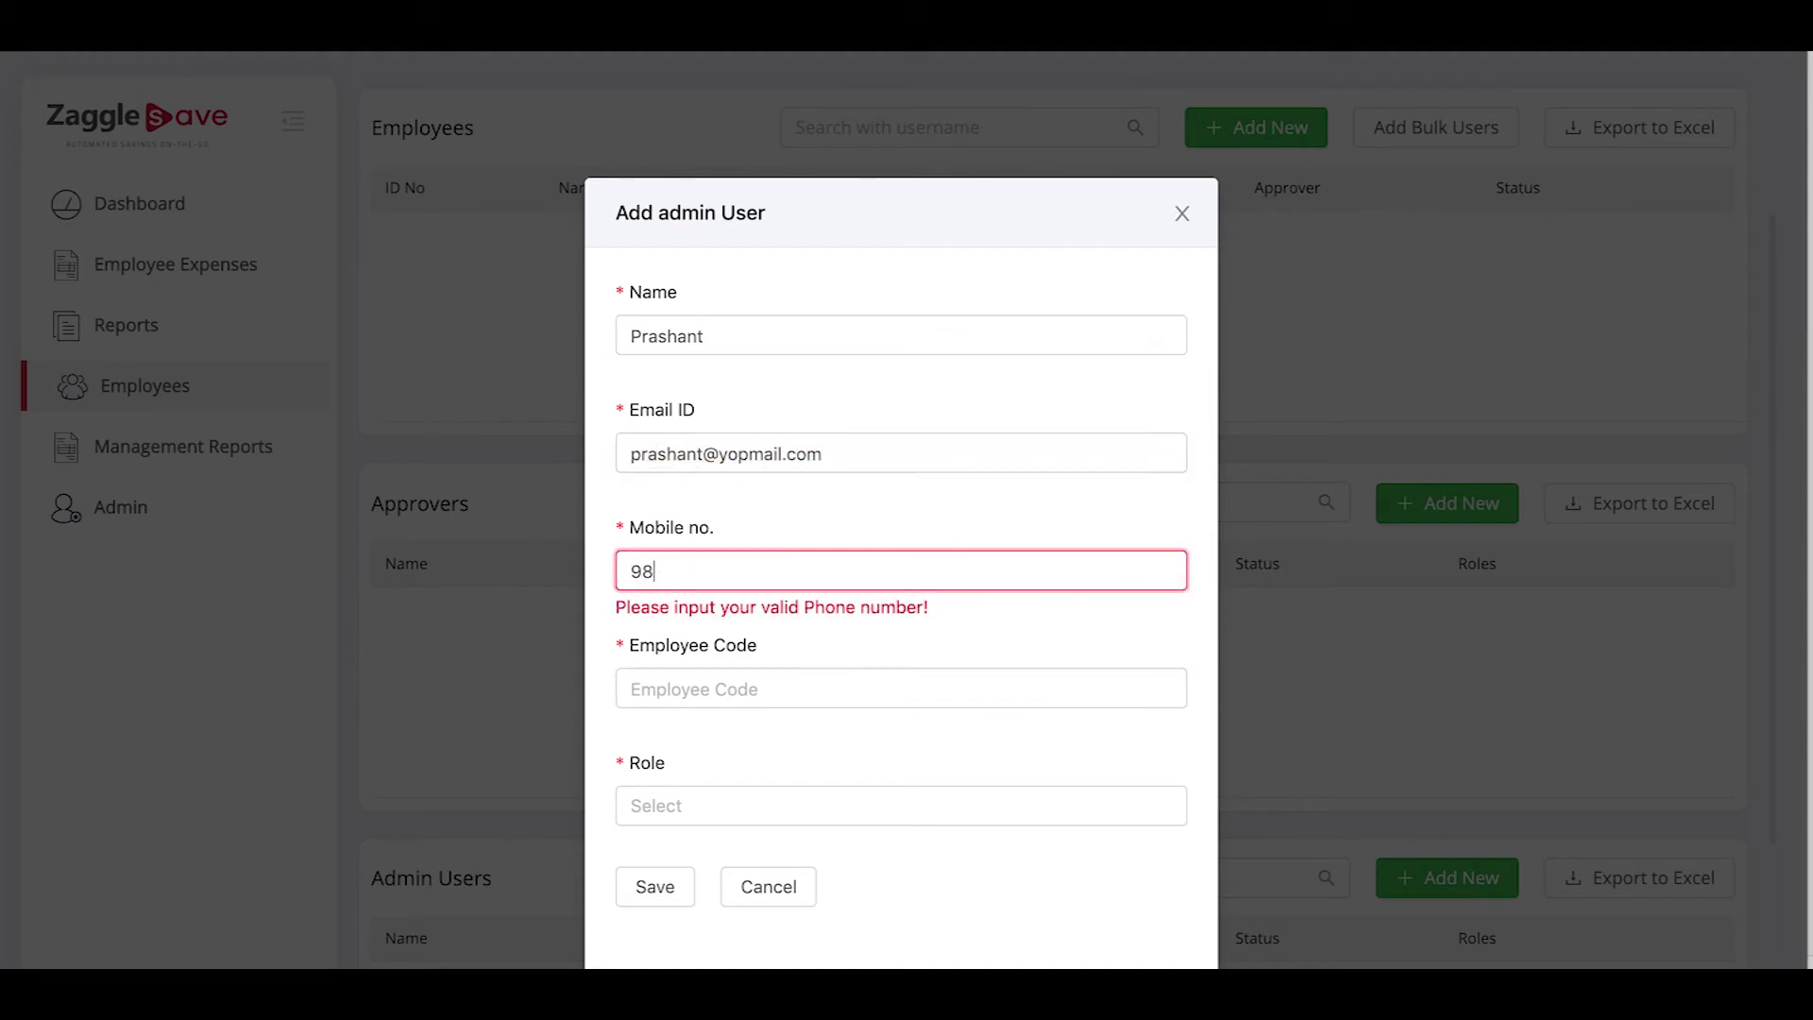
pyautogui.click(652, 685)
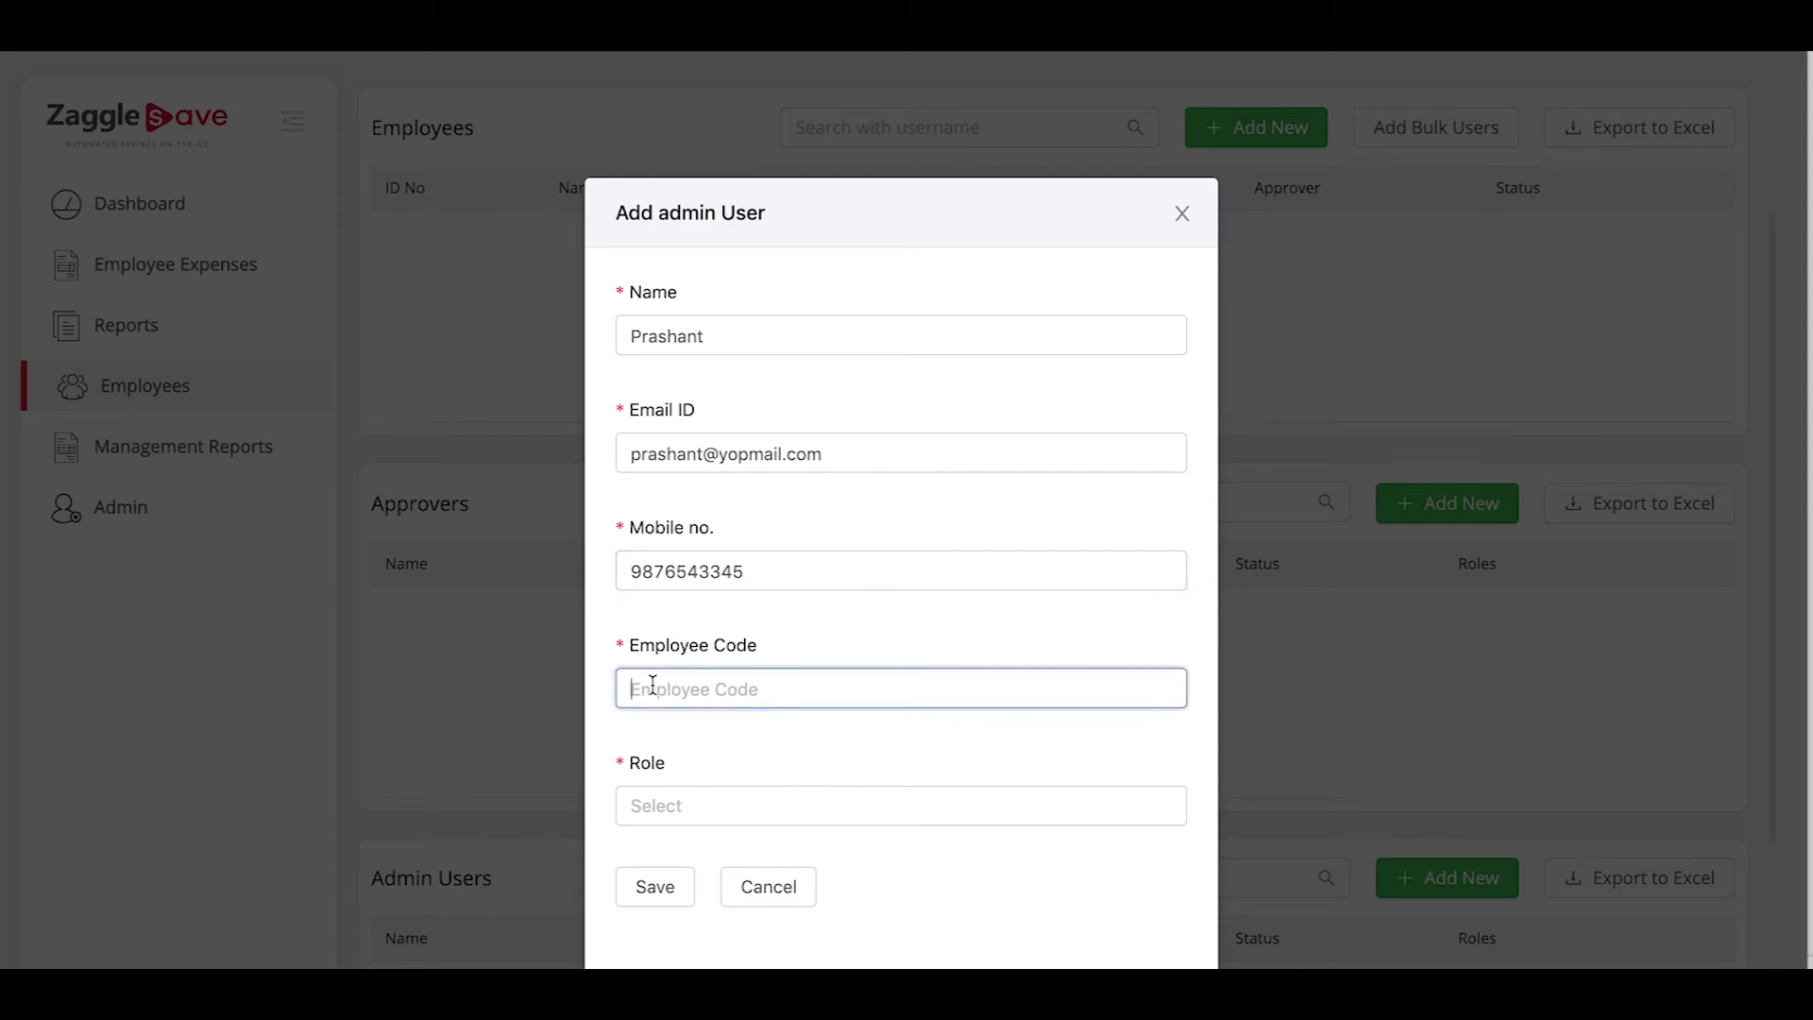
pyautogui.write('V001')
# Give the new admin the EMS Approver role and save to invite them
pyautogui.click(740, 803)
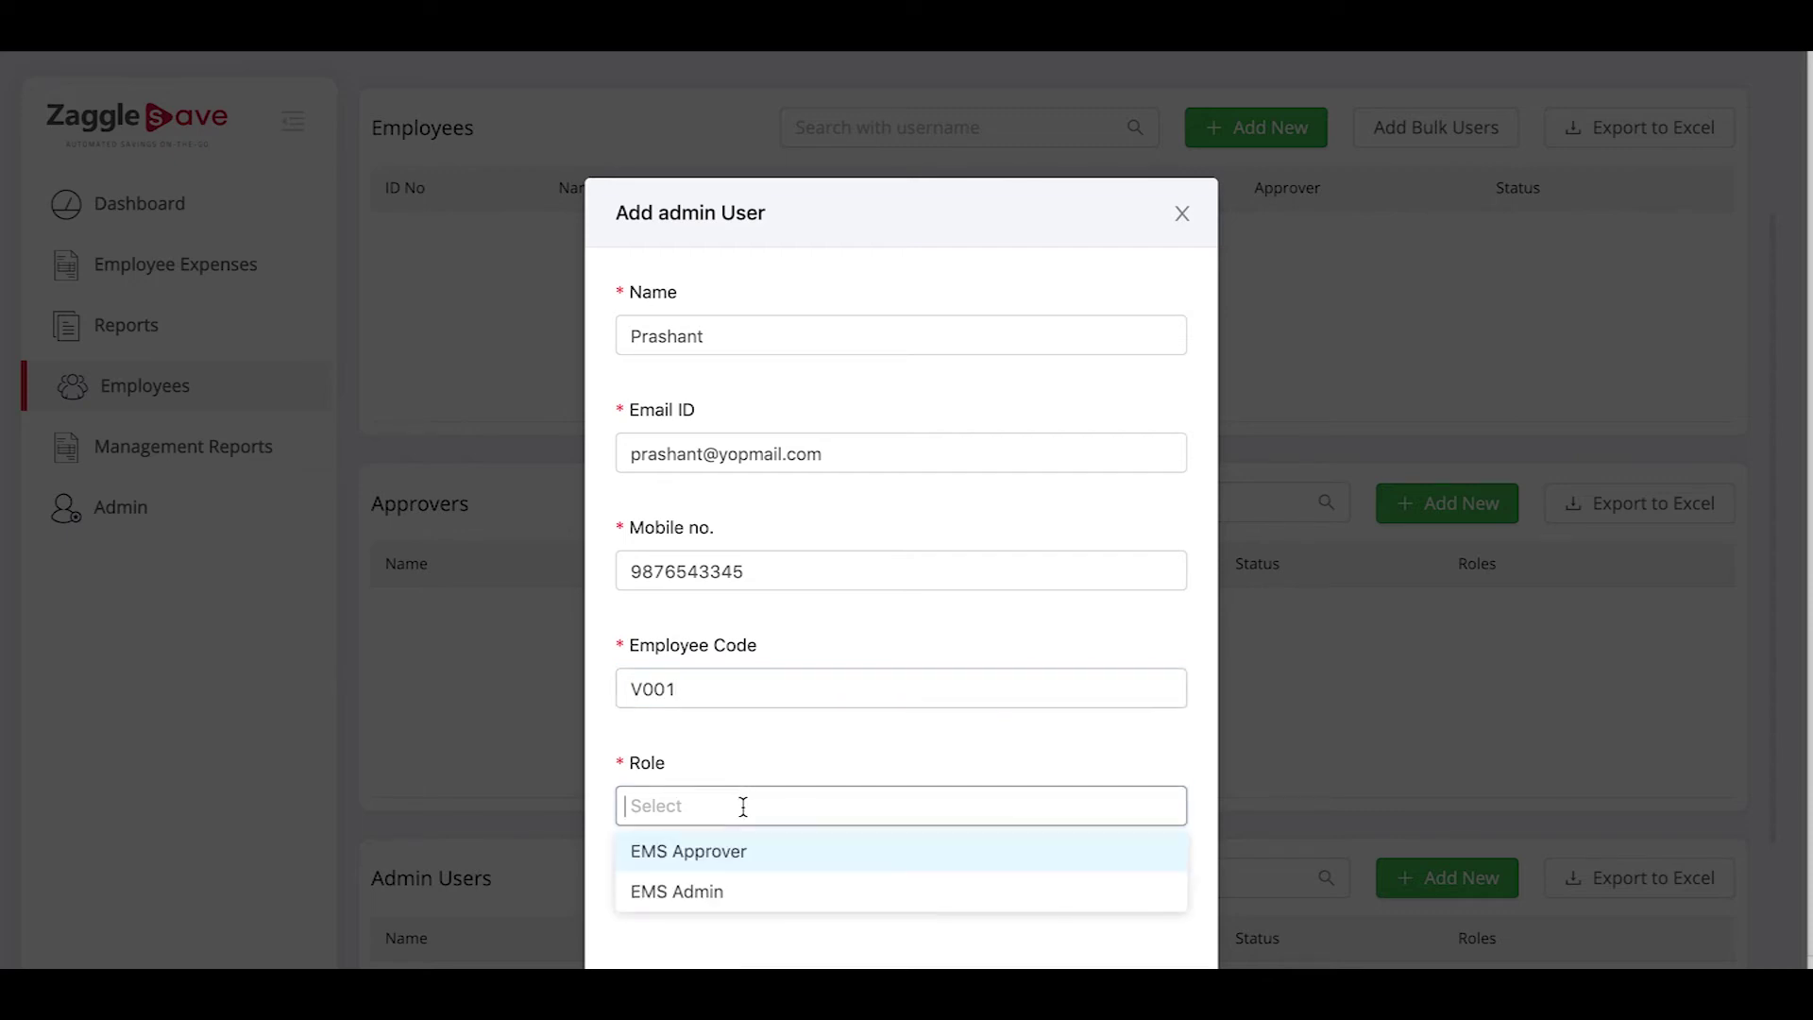
pyautogui.click(726, 855)
pyautogui.click(767, 941)
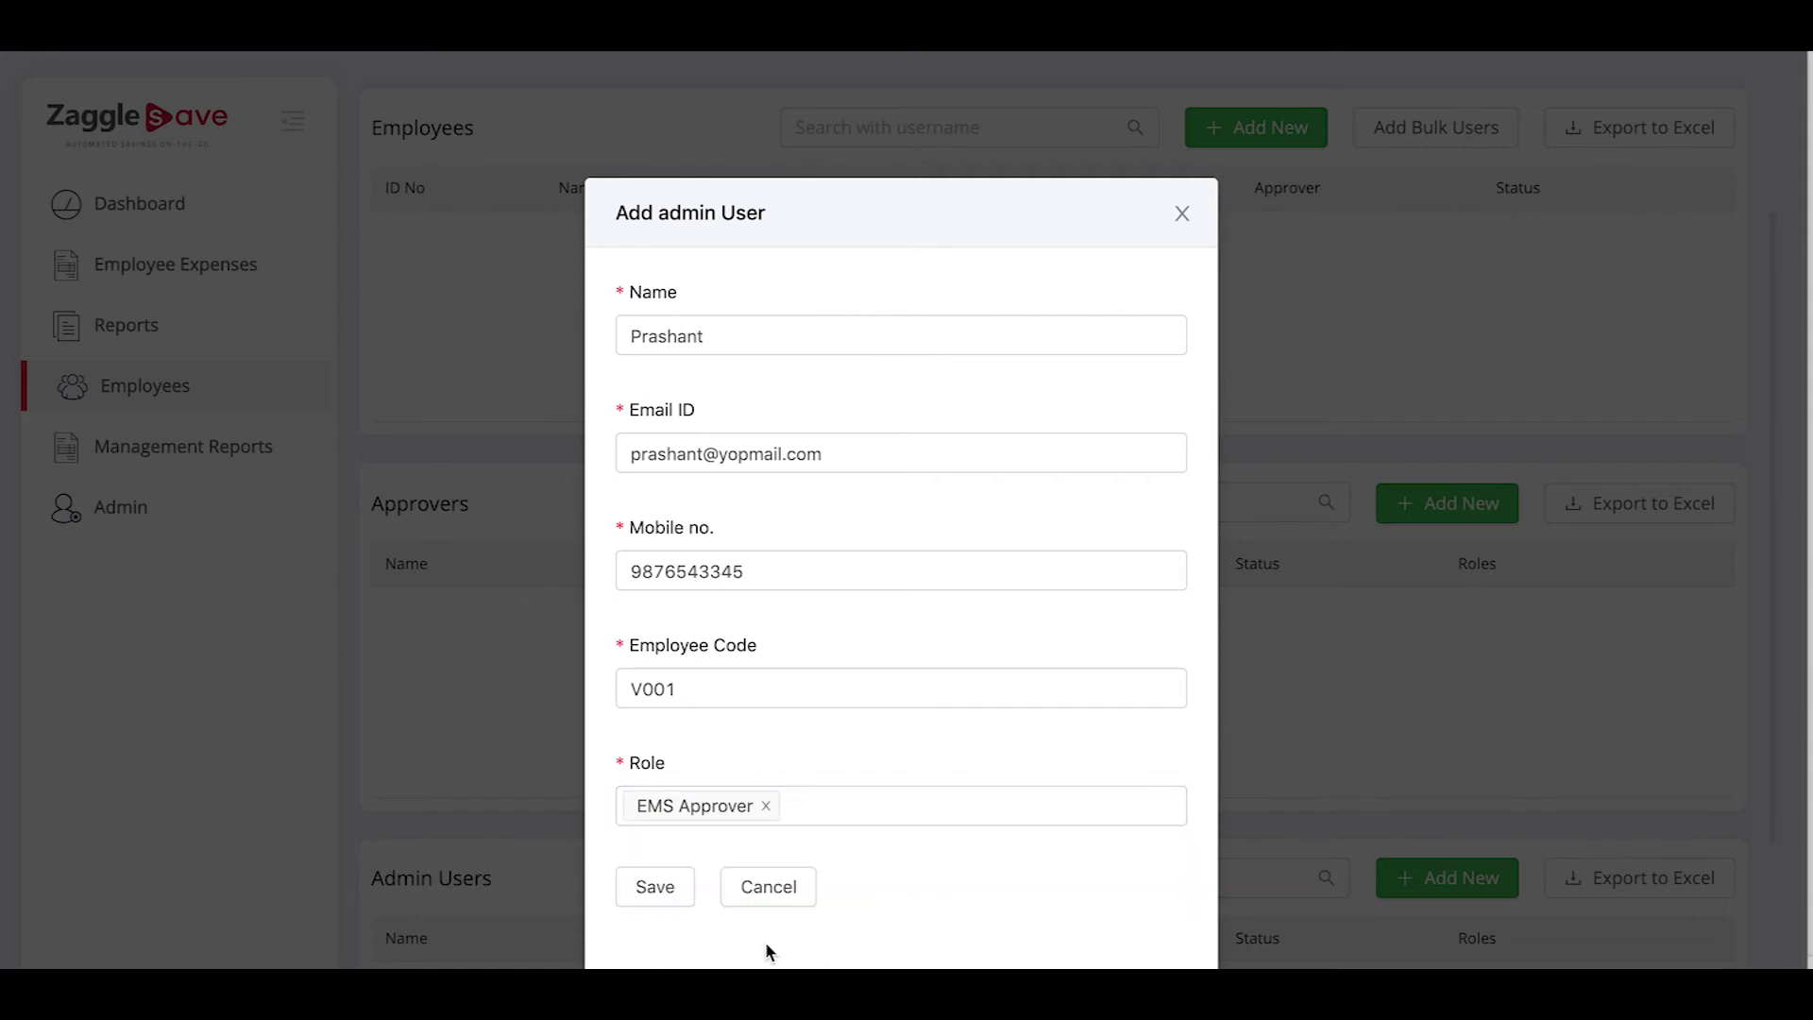
pyautogui.click(666, 892)
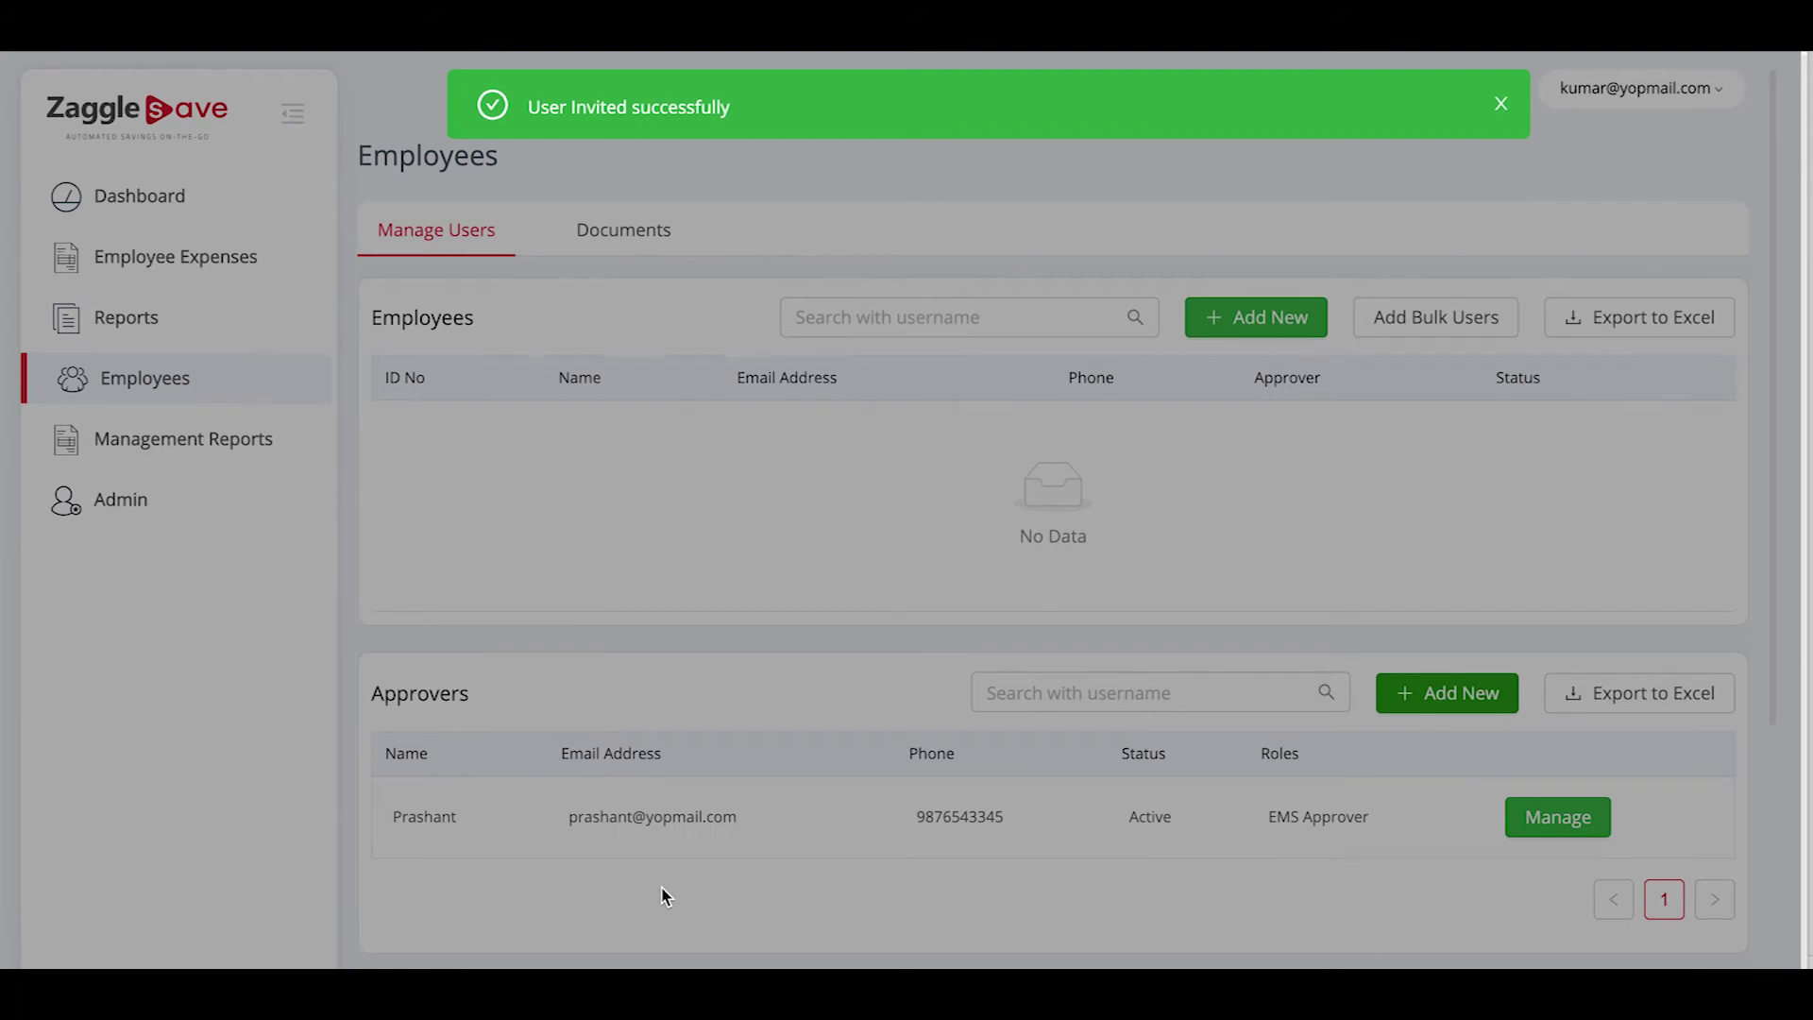
# Start a new employee with name, e-mail, mobile number and employee code V002
pyautogui.click(1501, 102)
pyautogui.scroll(-1, 756, 803)
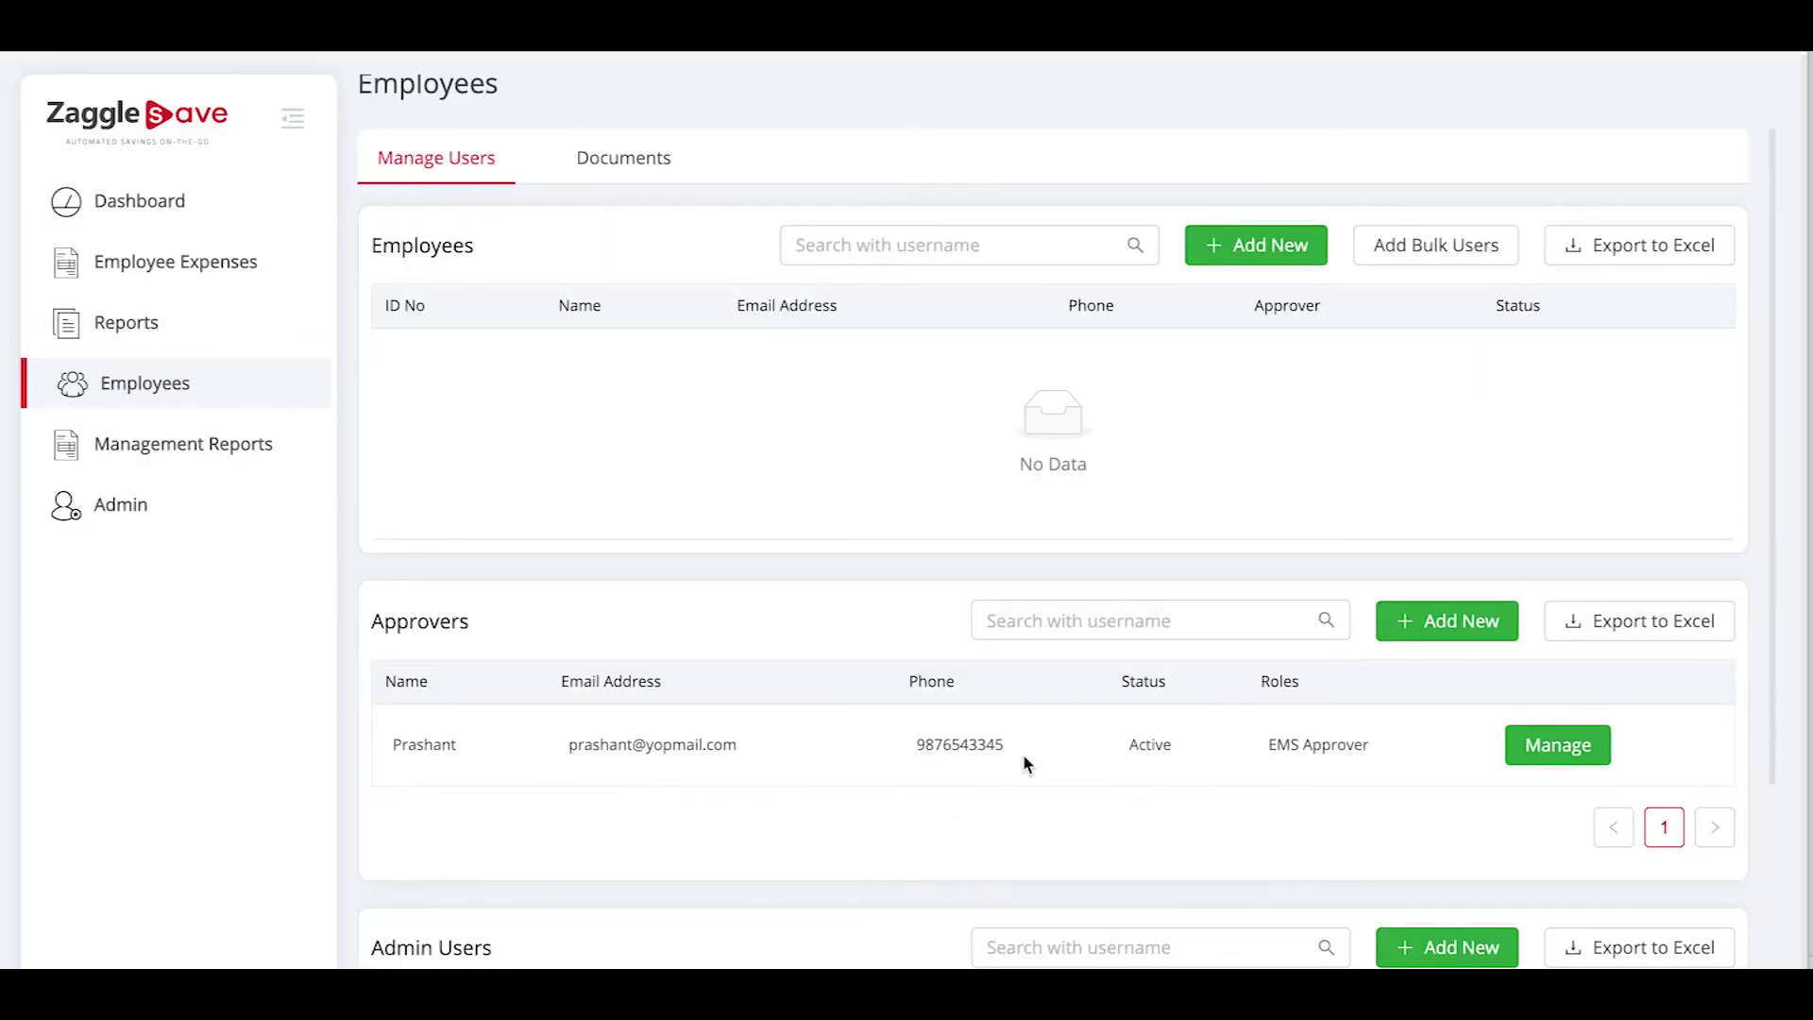
pyautogui.scroll(1, 1023, 756)
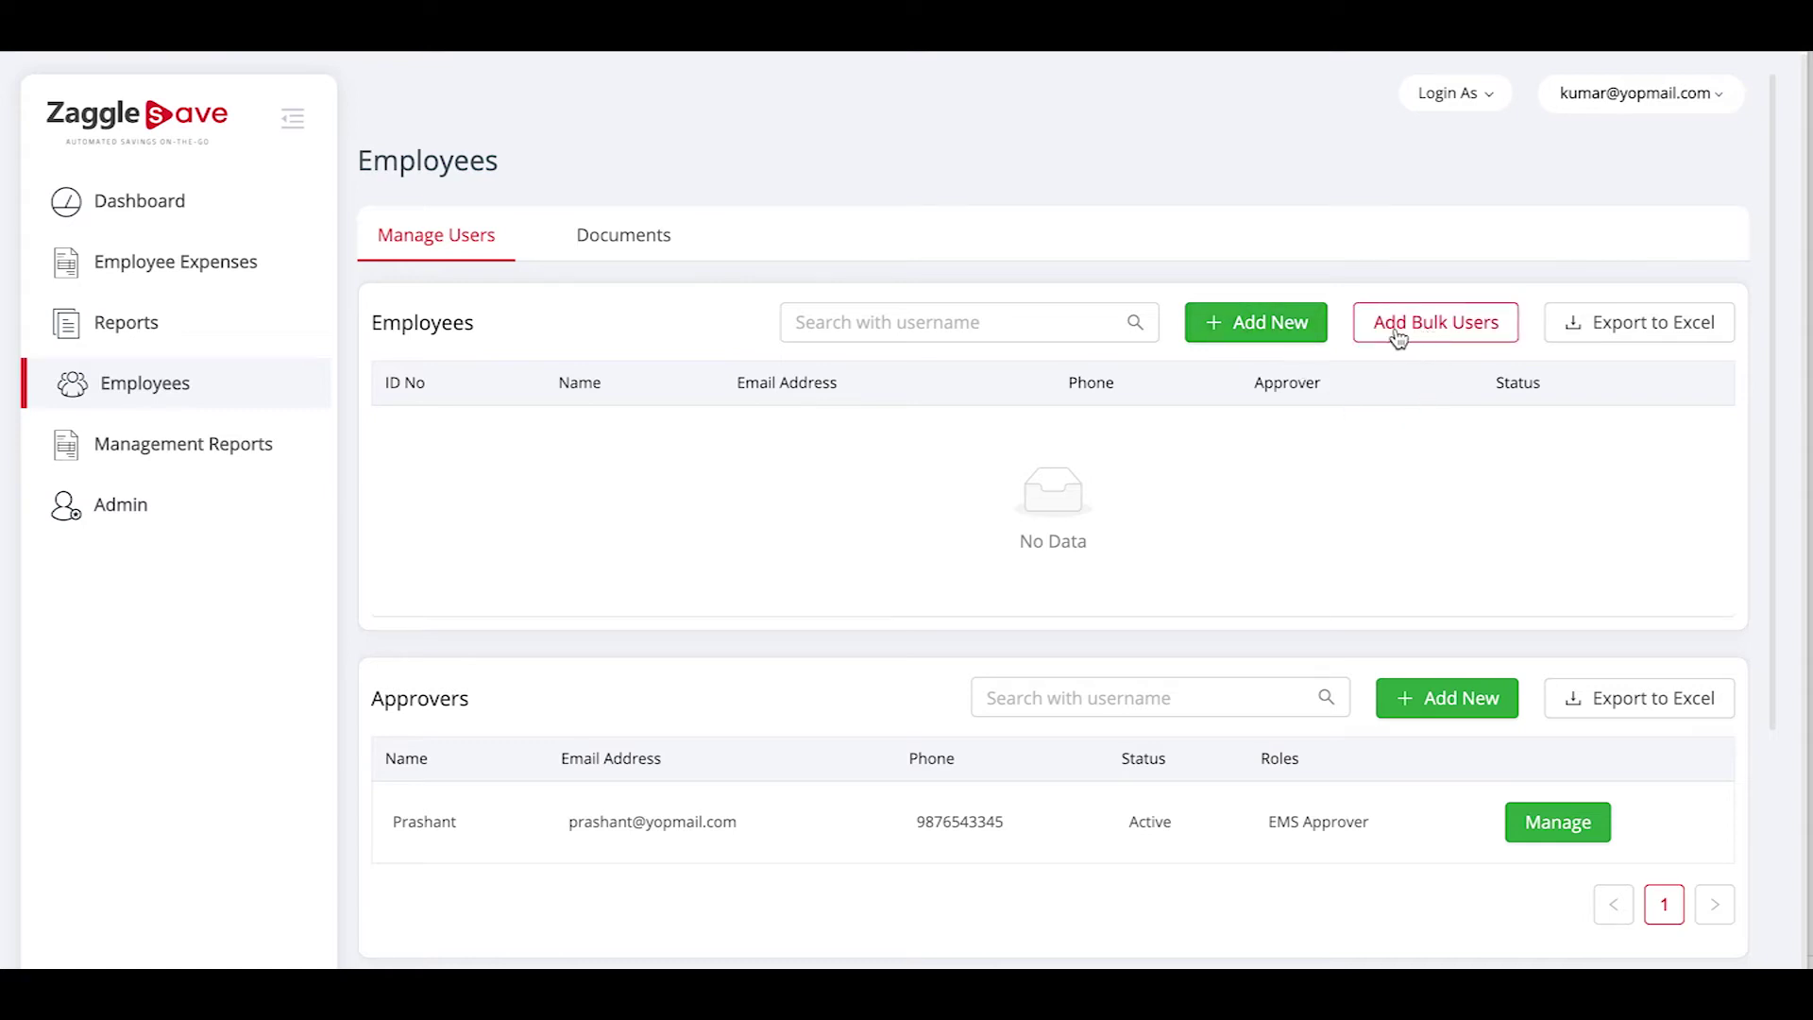
pyautogui.click(1243, 334)
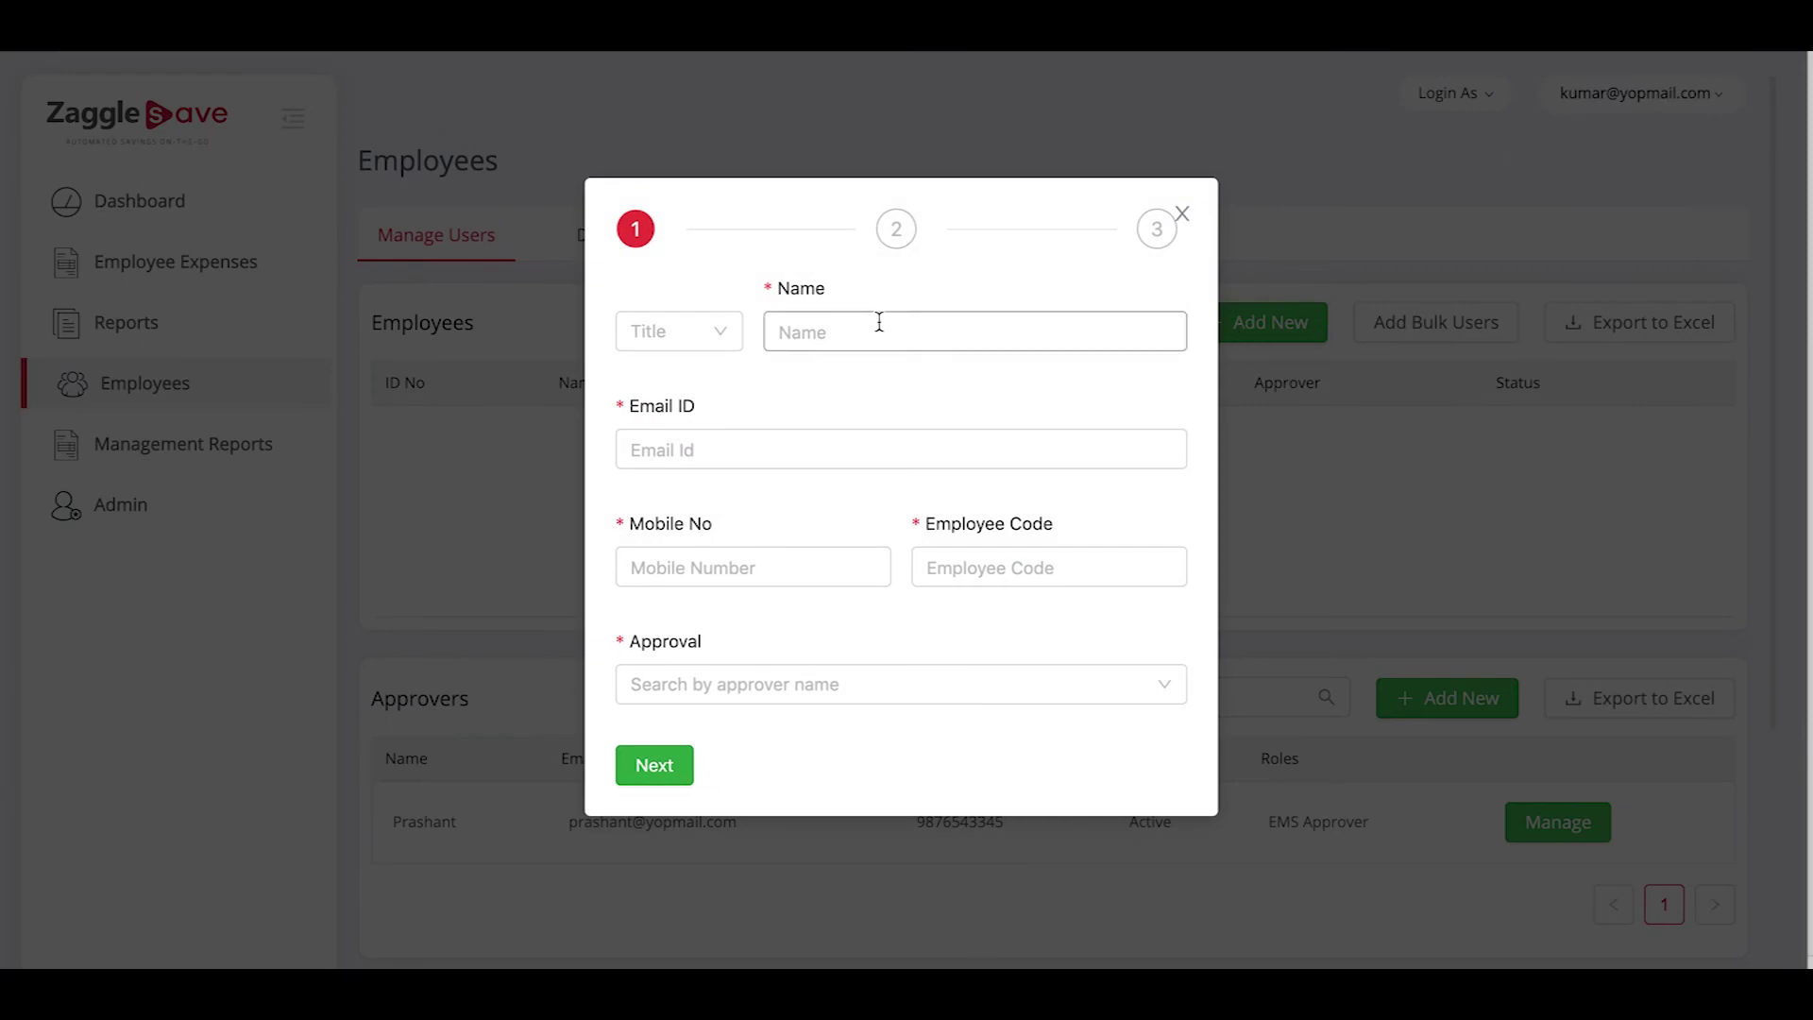
pyautogui.click(837, 328)
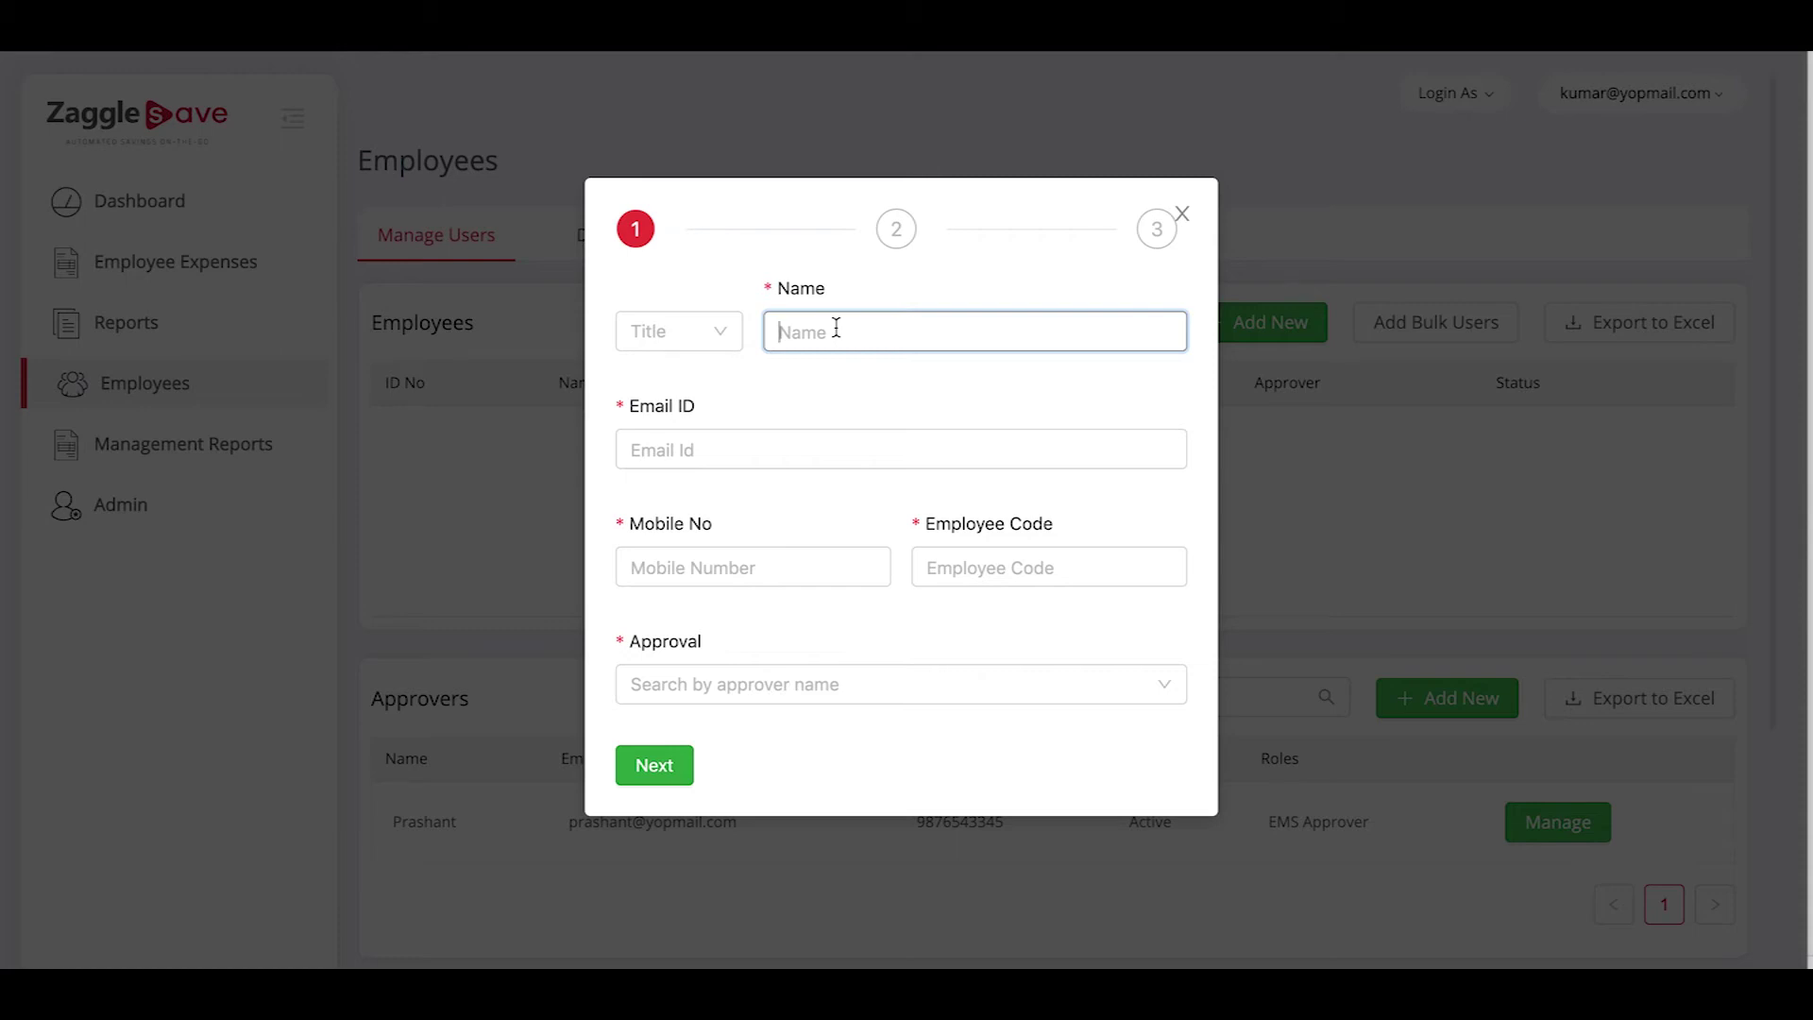
pyautogui.write('hu')
pyautogui.press('BackSpace')
pyautogui.press('BackSpace')
pyautogui.write('Husna')
pyautogui.click(705, 444)
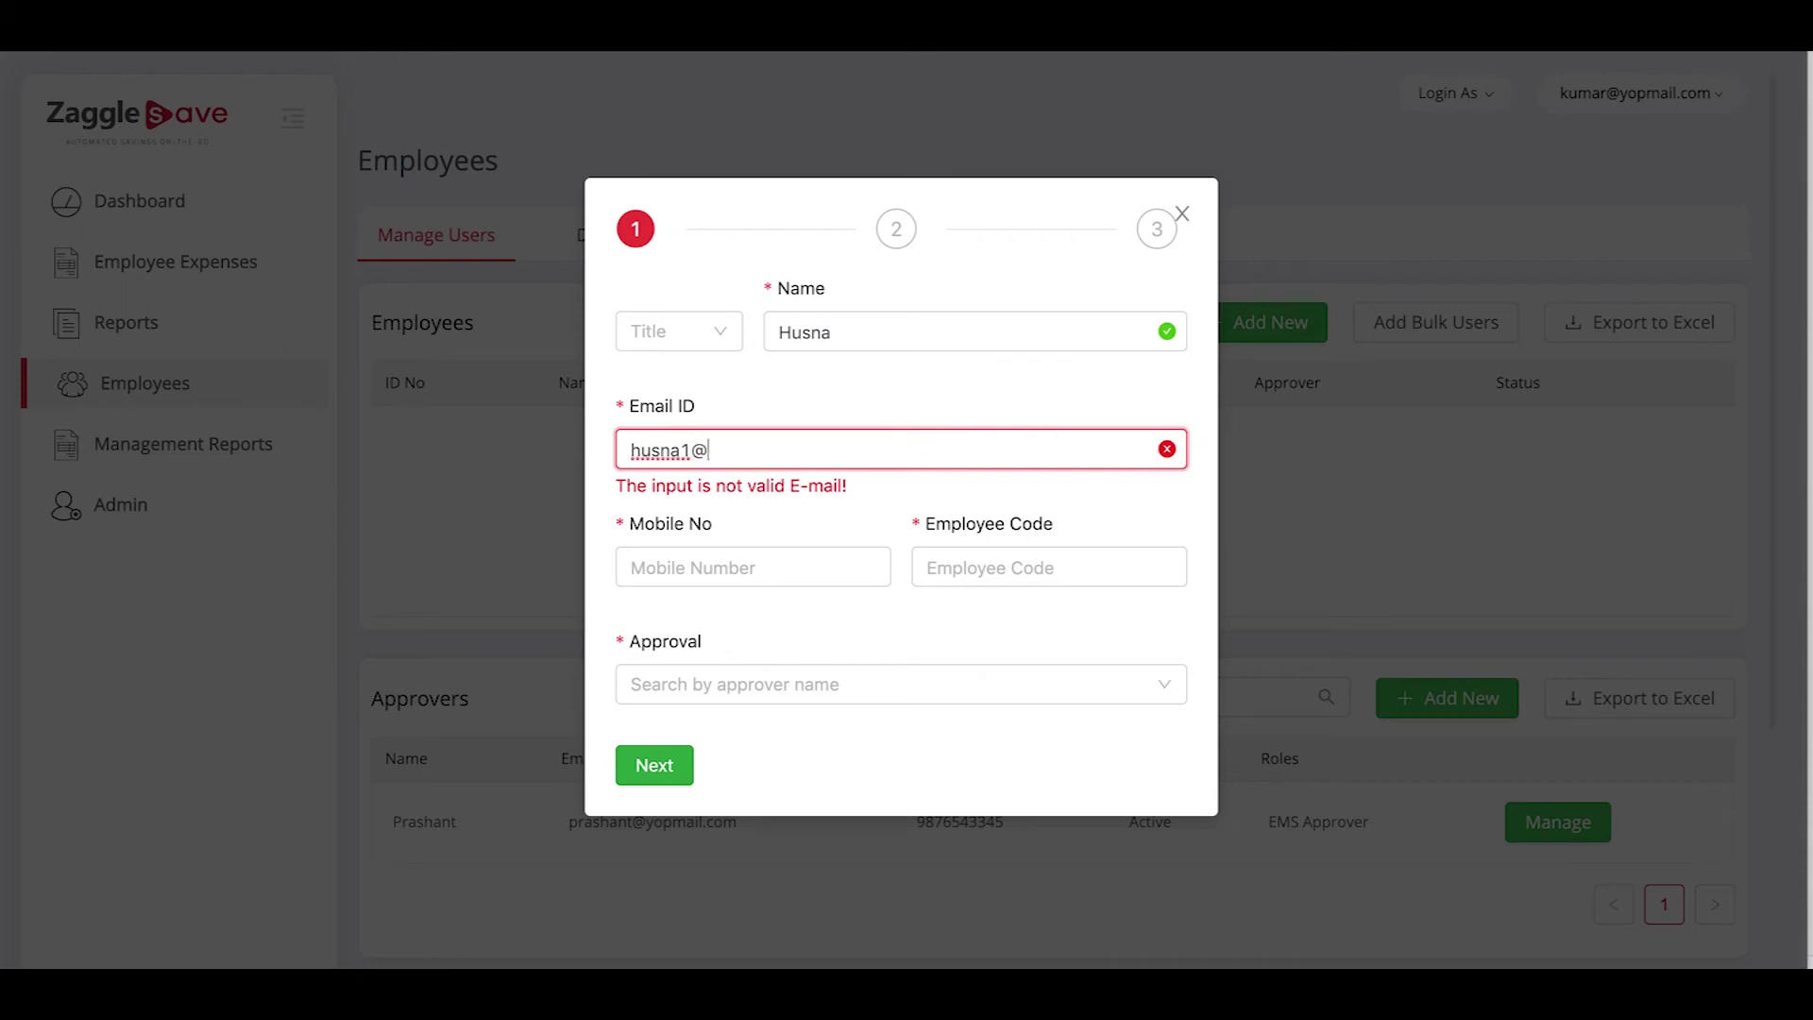
pyautogui.click(620, 569)
pyautogui.click(948, 578)
pyautogui.write('V002')
# Assign the existing approver, step through designation and notification, and save the employee
pyautogui.click(898, 685)
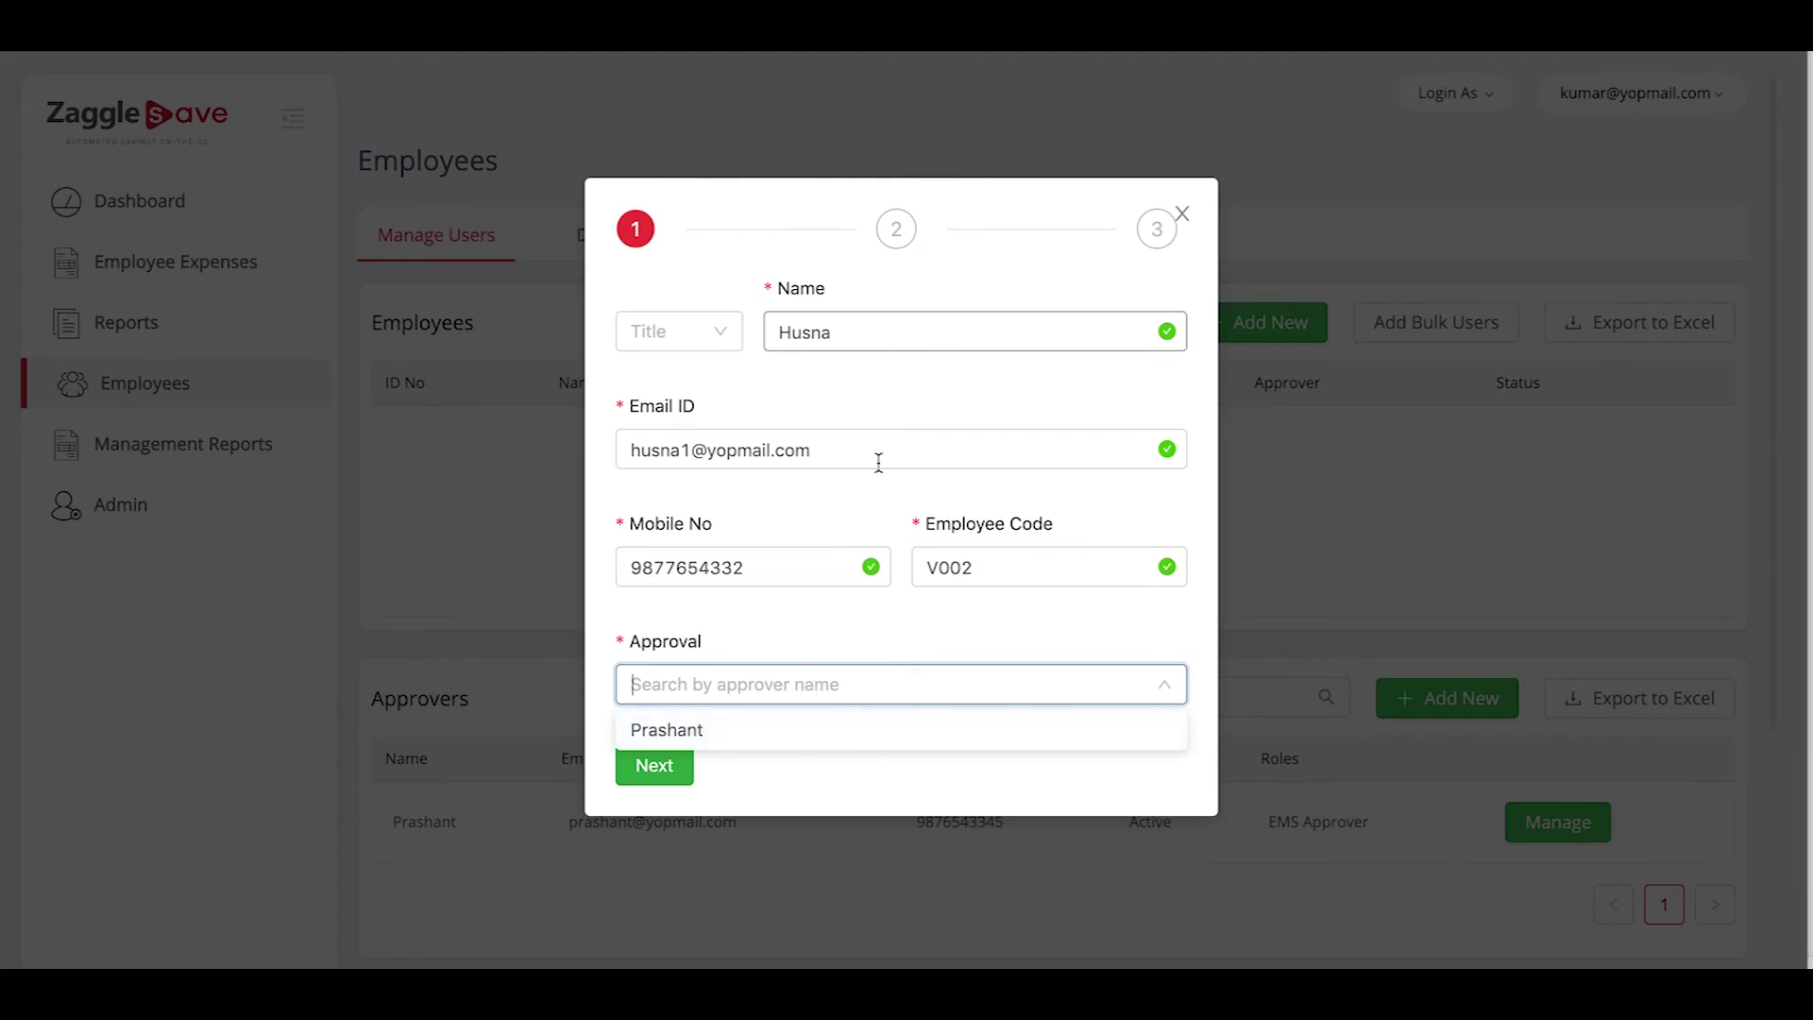
pyautogui.click(798, 749)
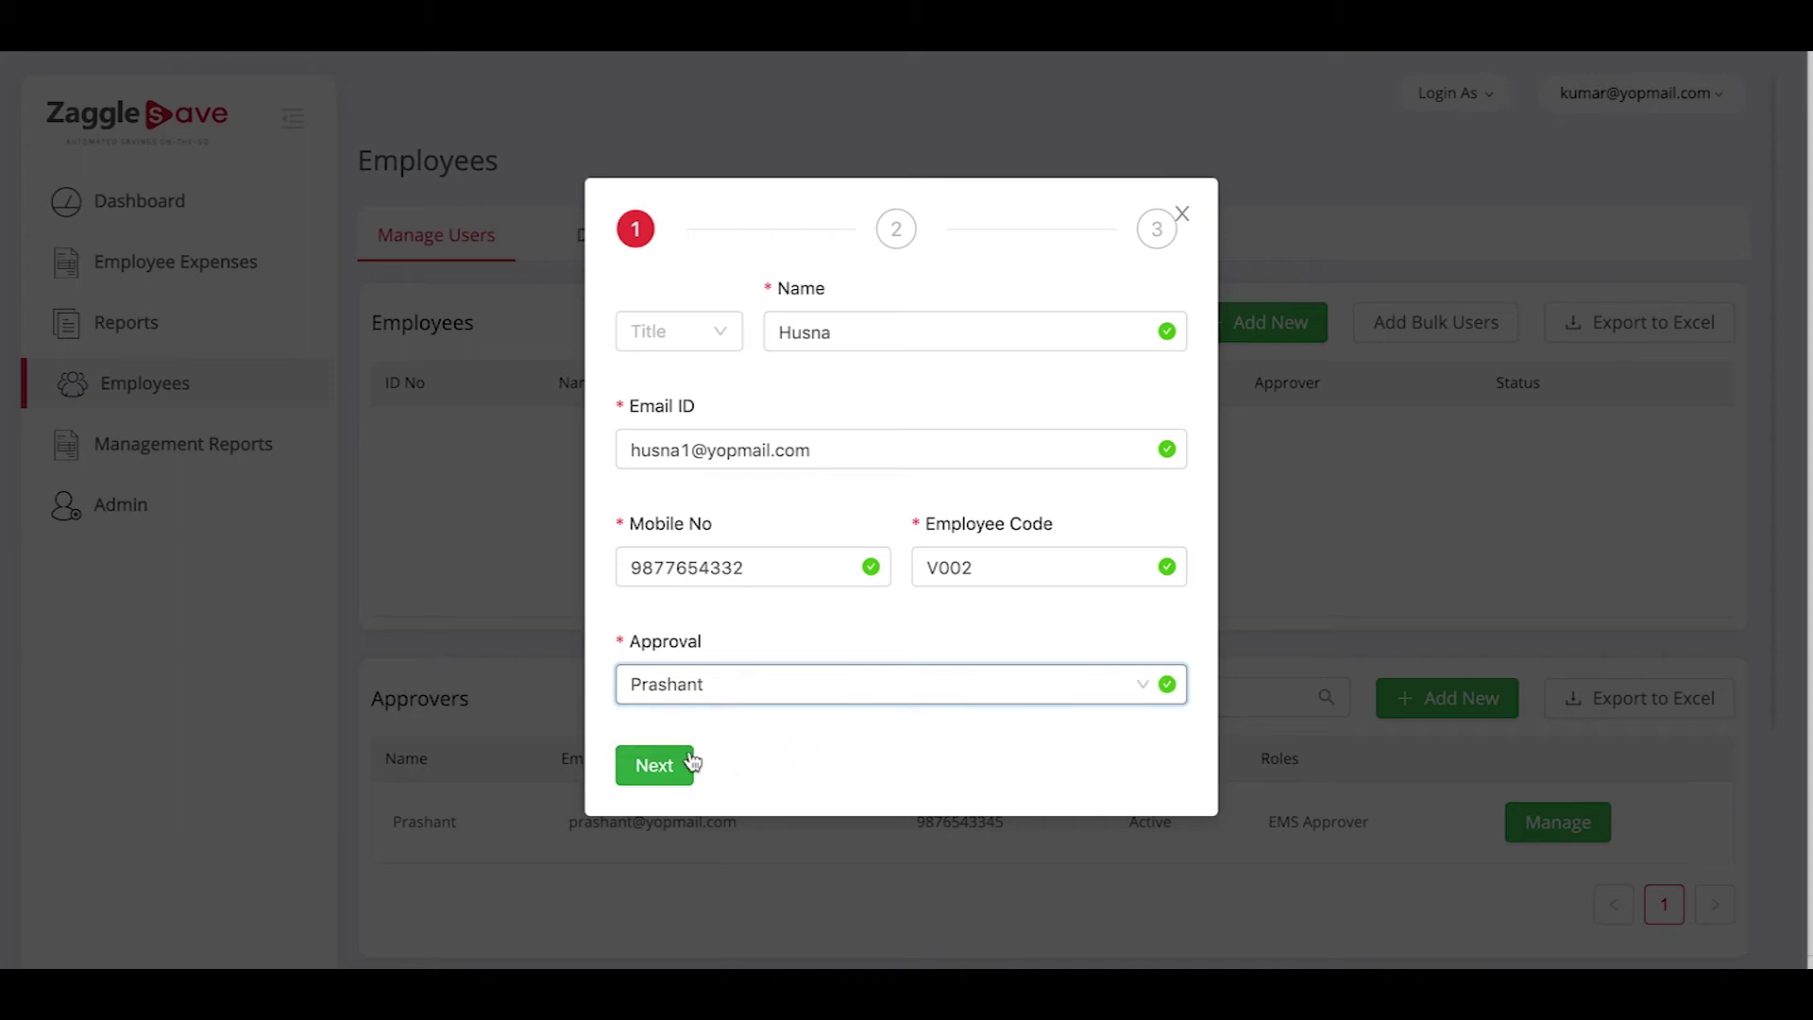
pyautogui.click(651, 765)
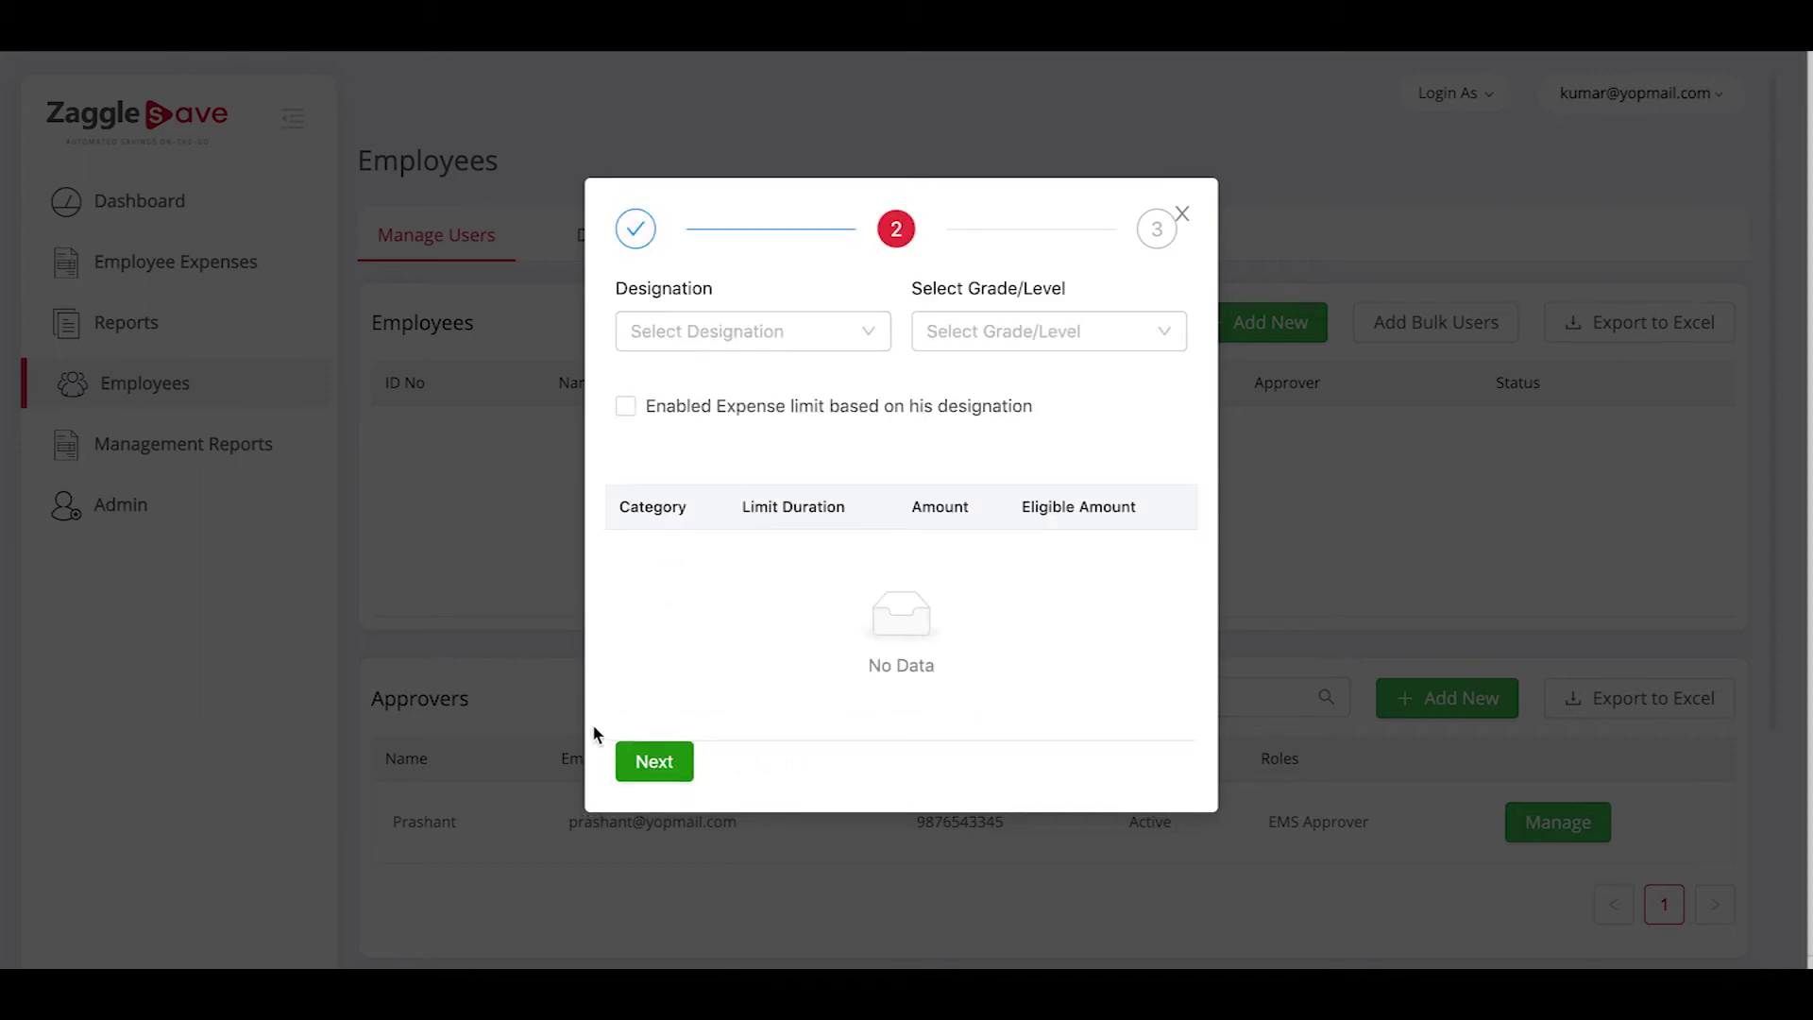
pyautogui.click(651, 770)
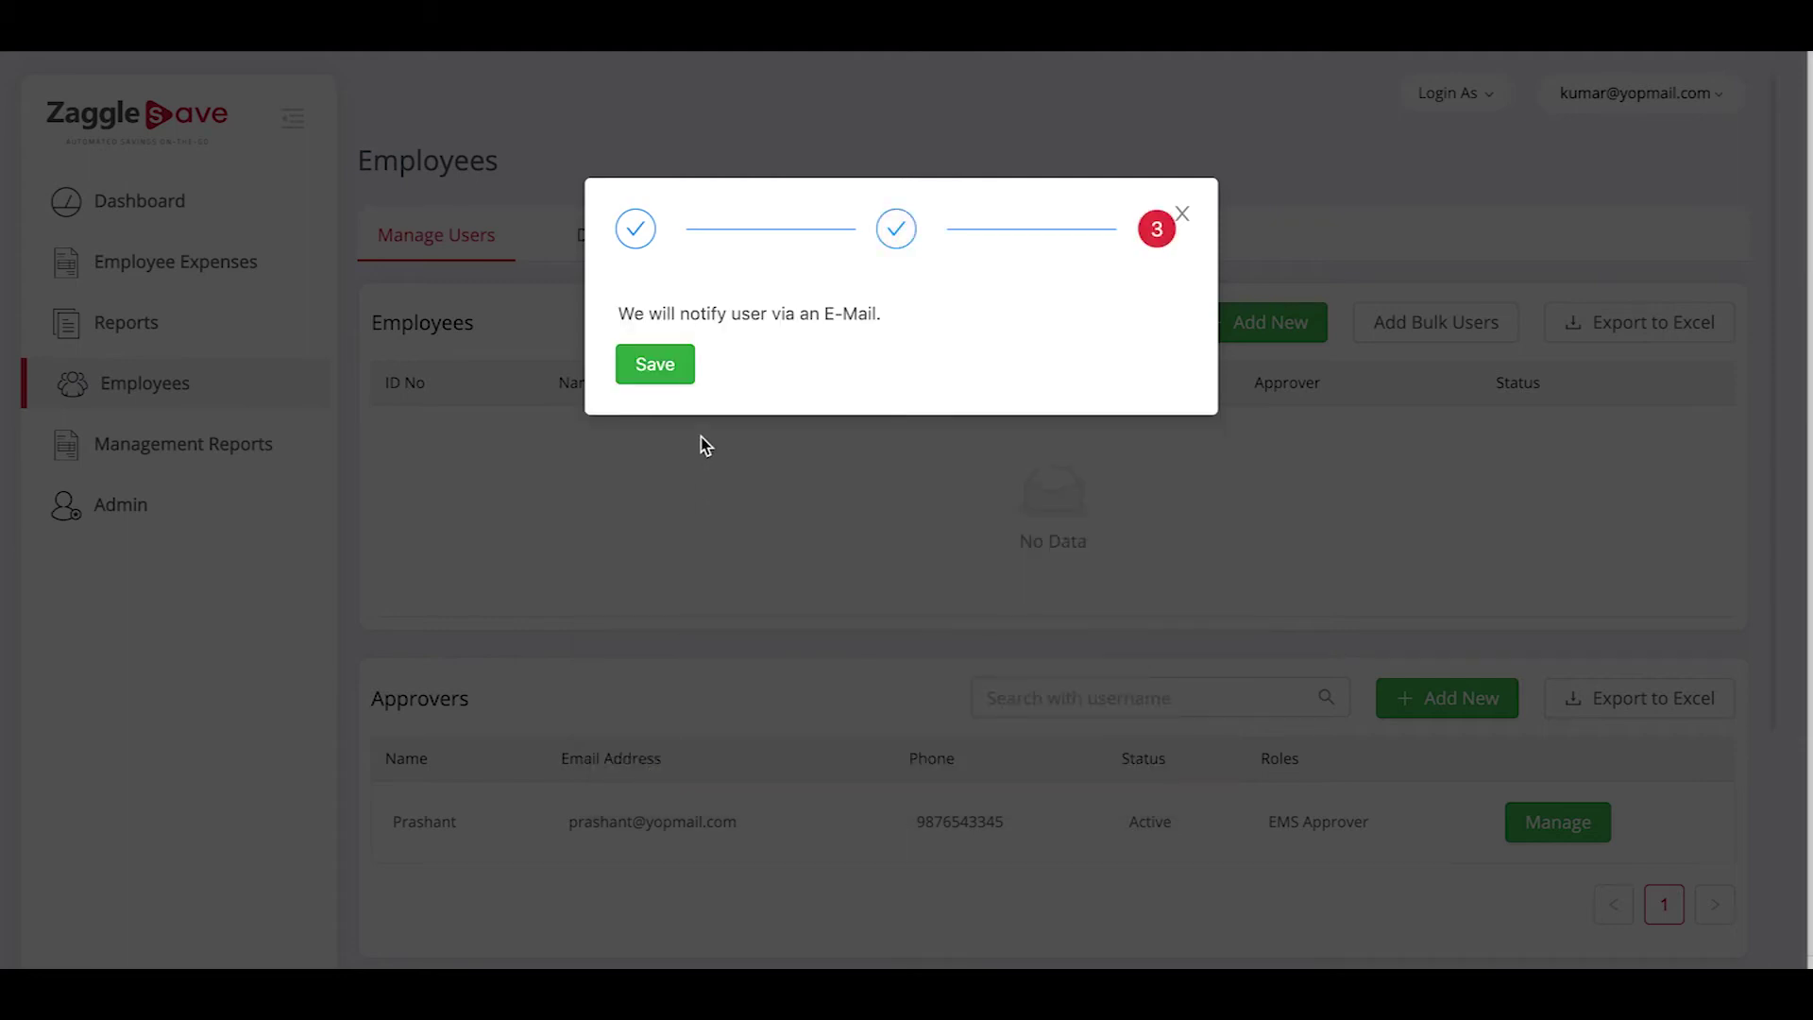
pyautogui.click(660, 370)
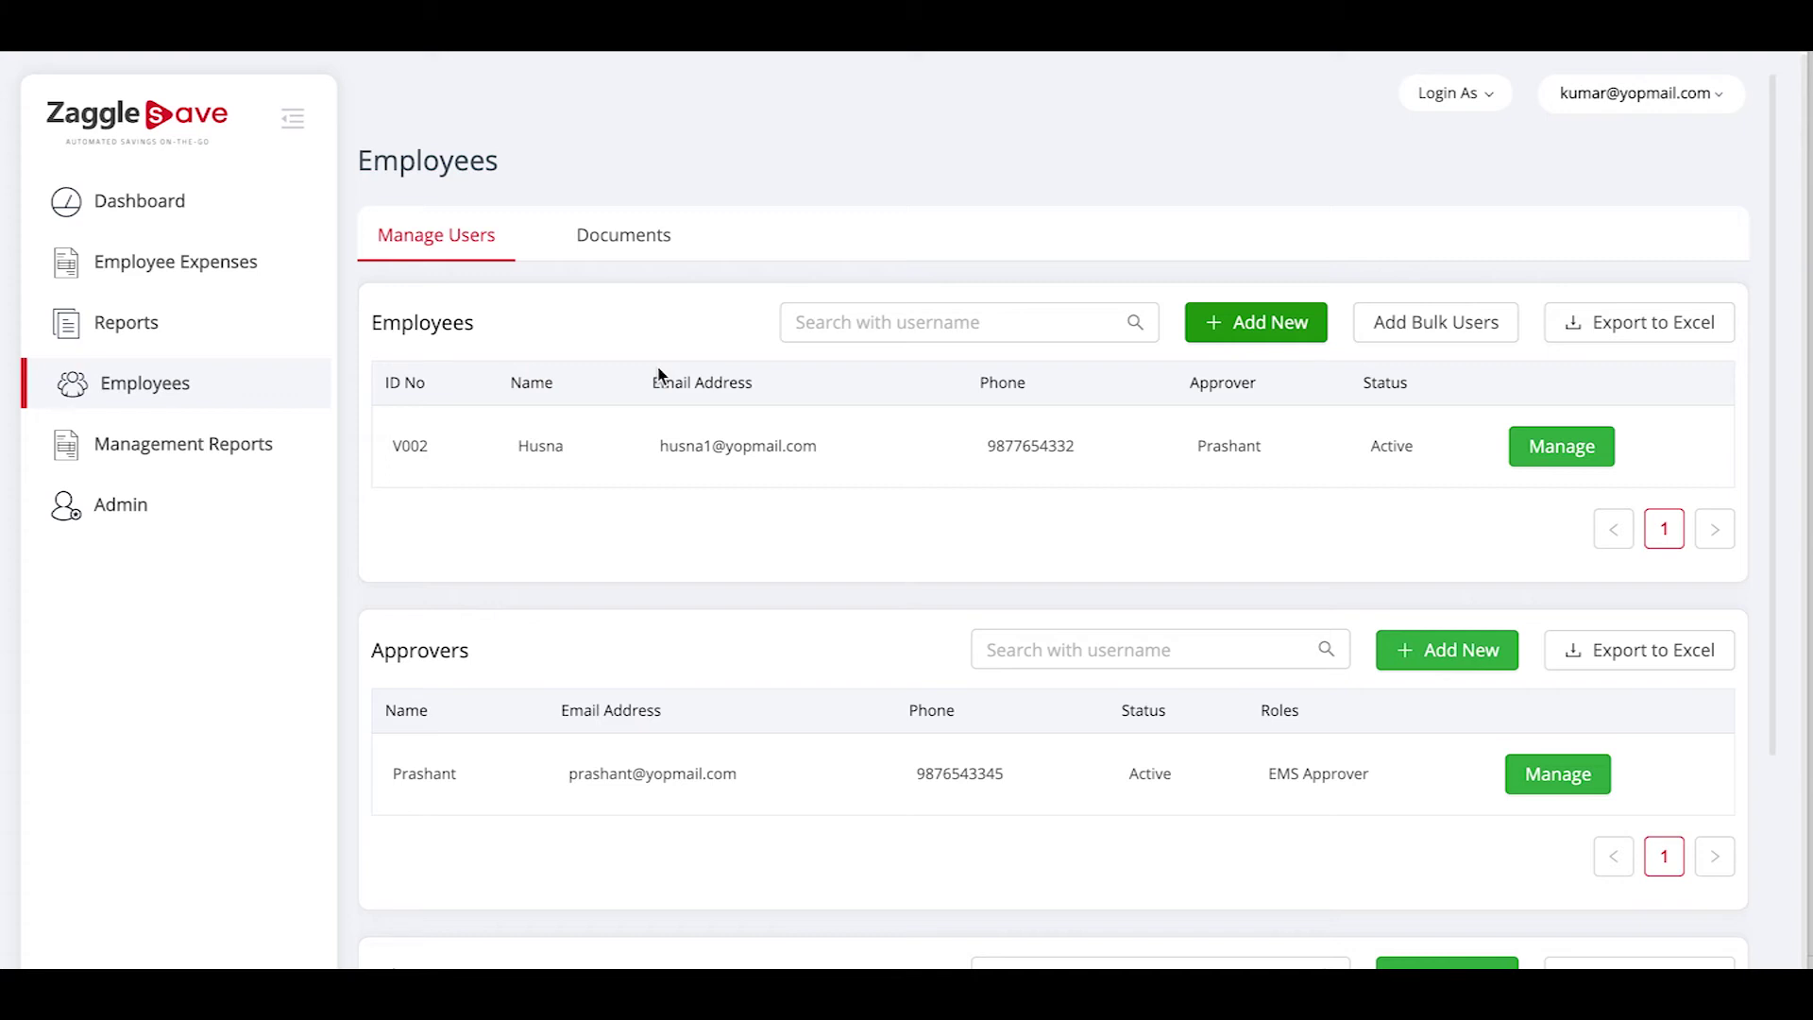
# Download the bulk-user template customers_autosignup_template.xls and check its contents
pyautogui.click(1395, 327)
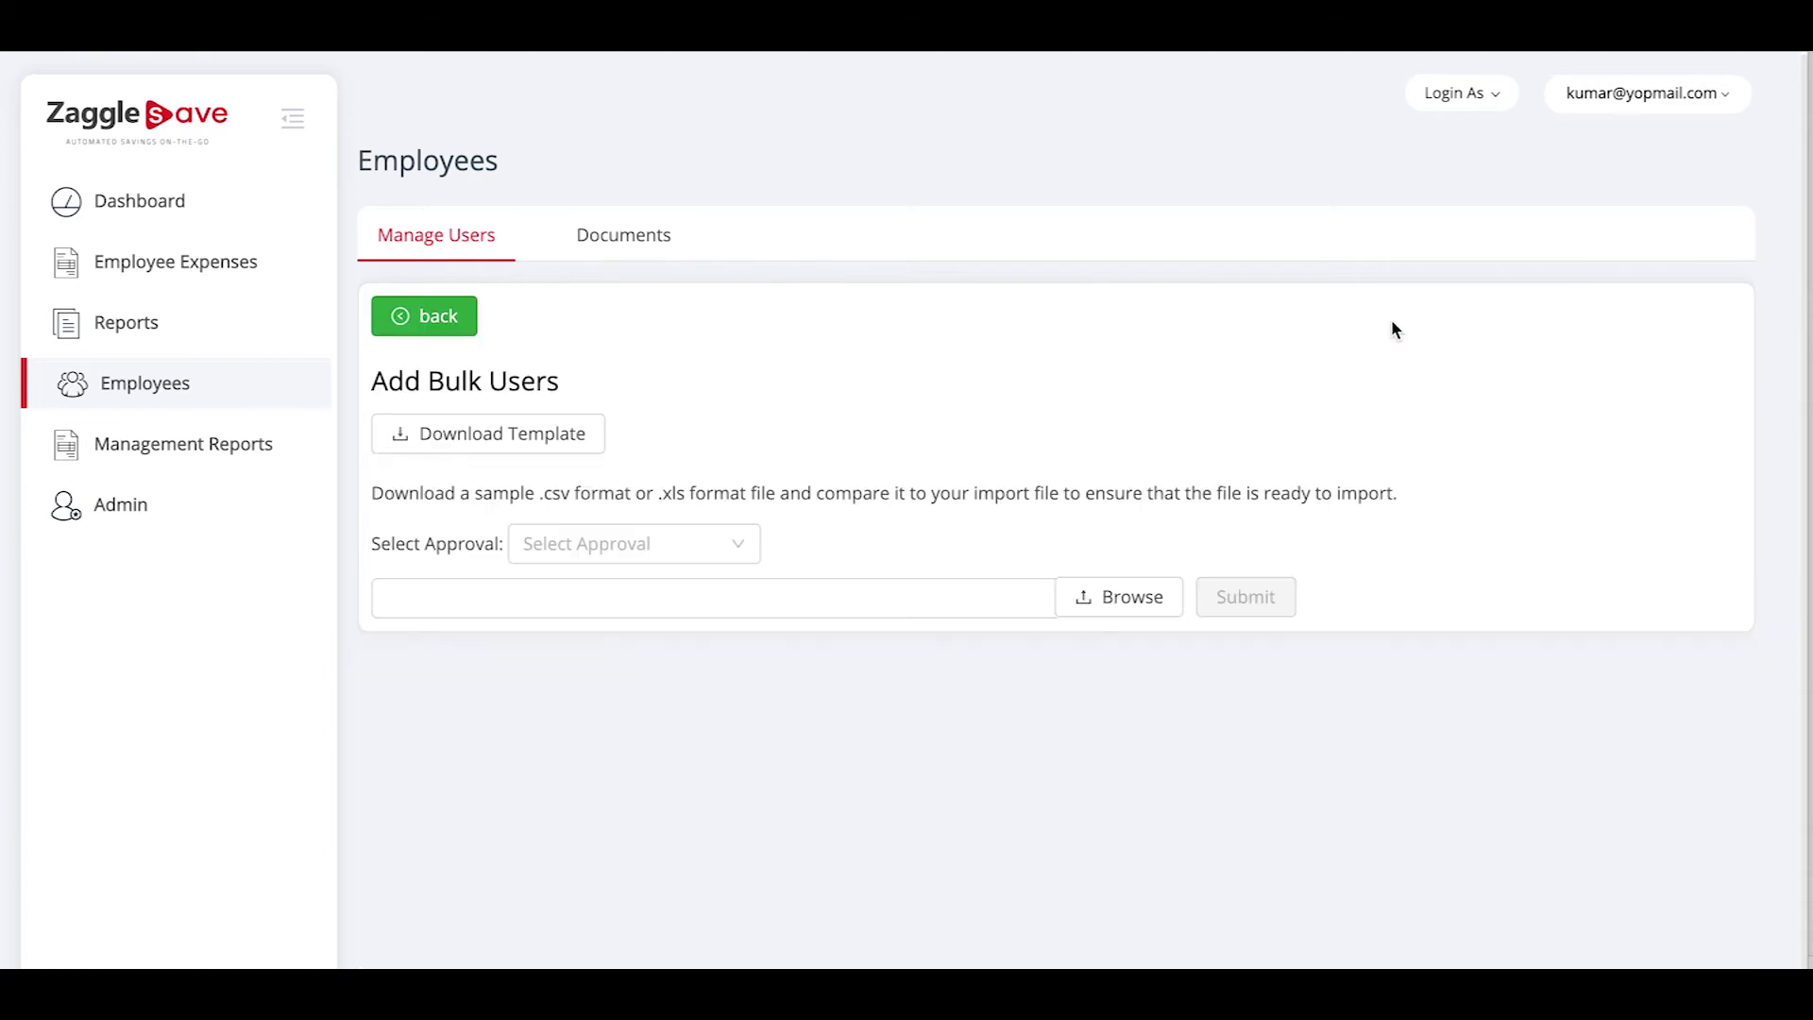
pyautogui.click(484, 442)
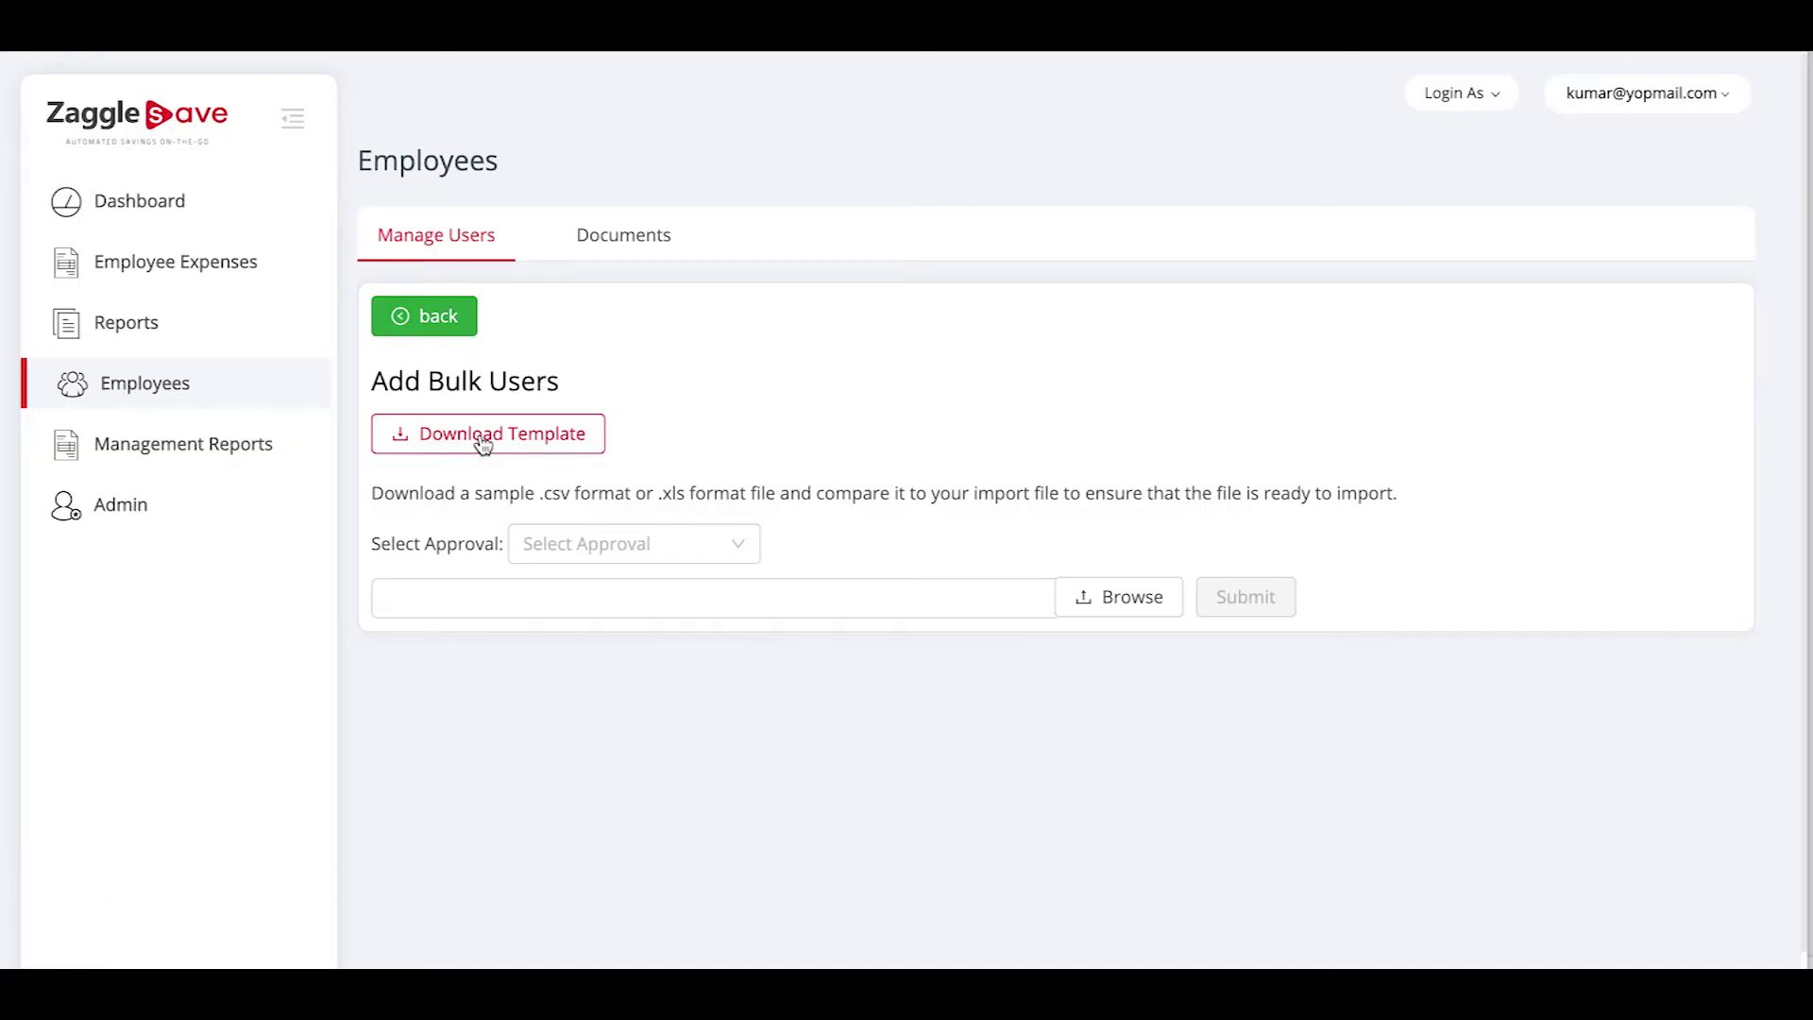
pyautogui.click(66, 963)
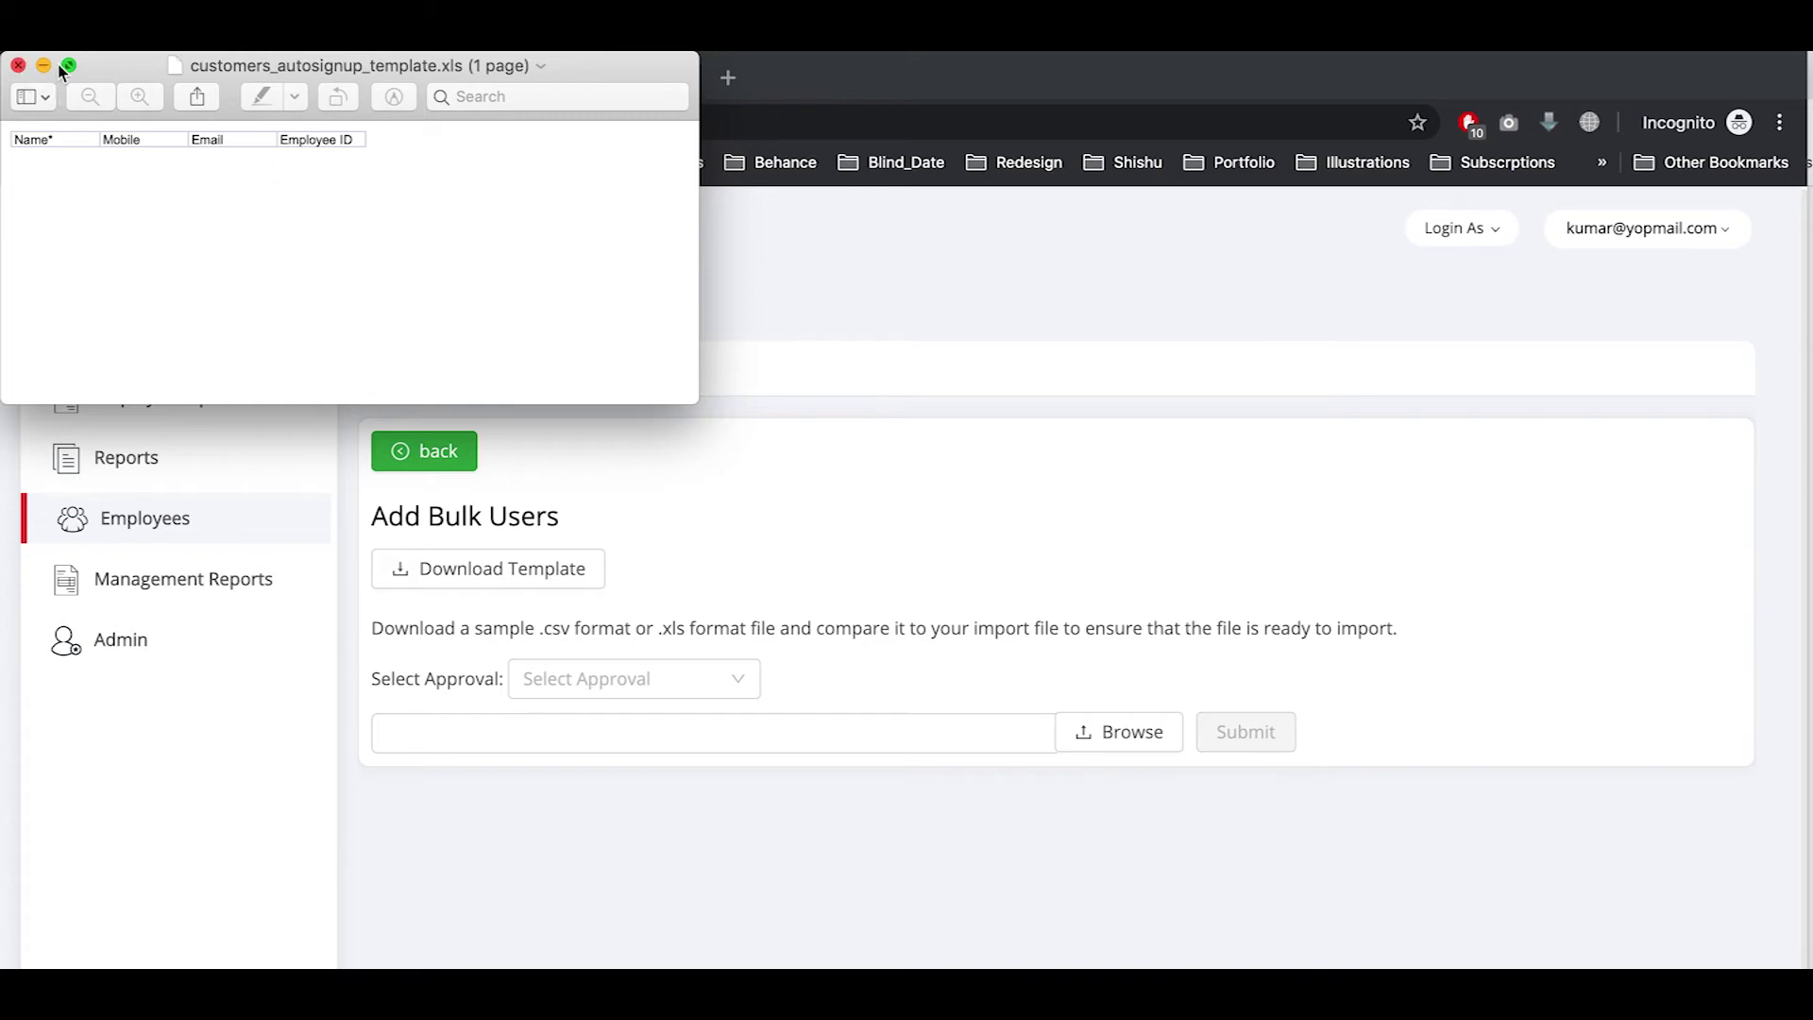
pyautogui.click(18, 65)
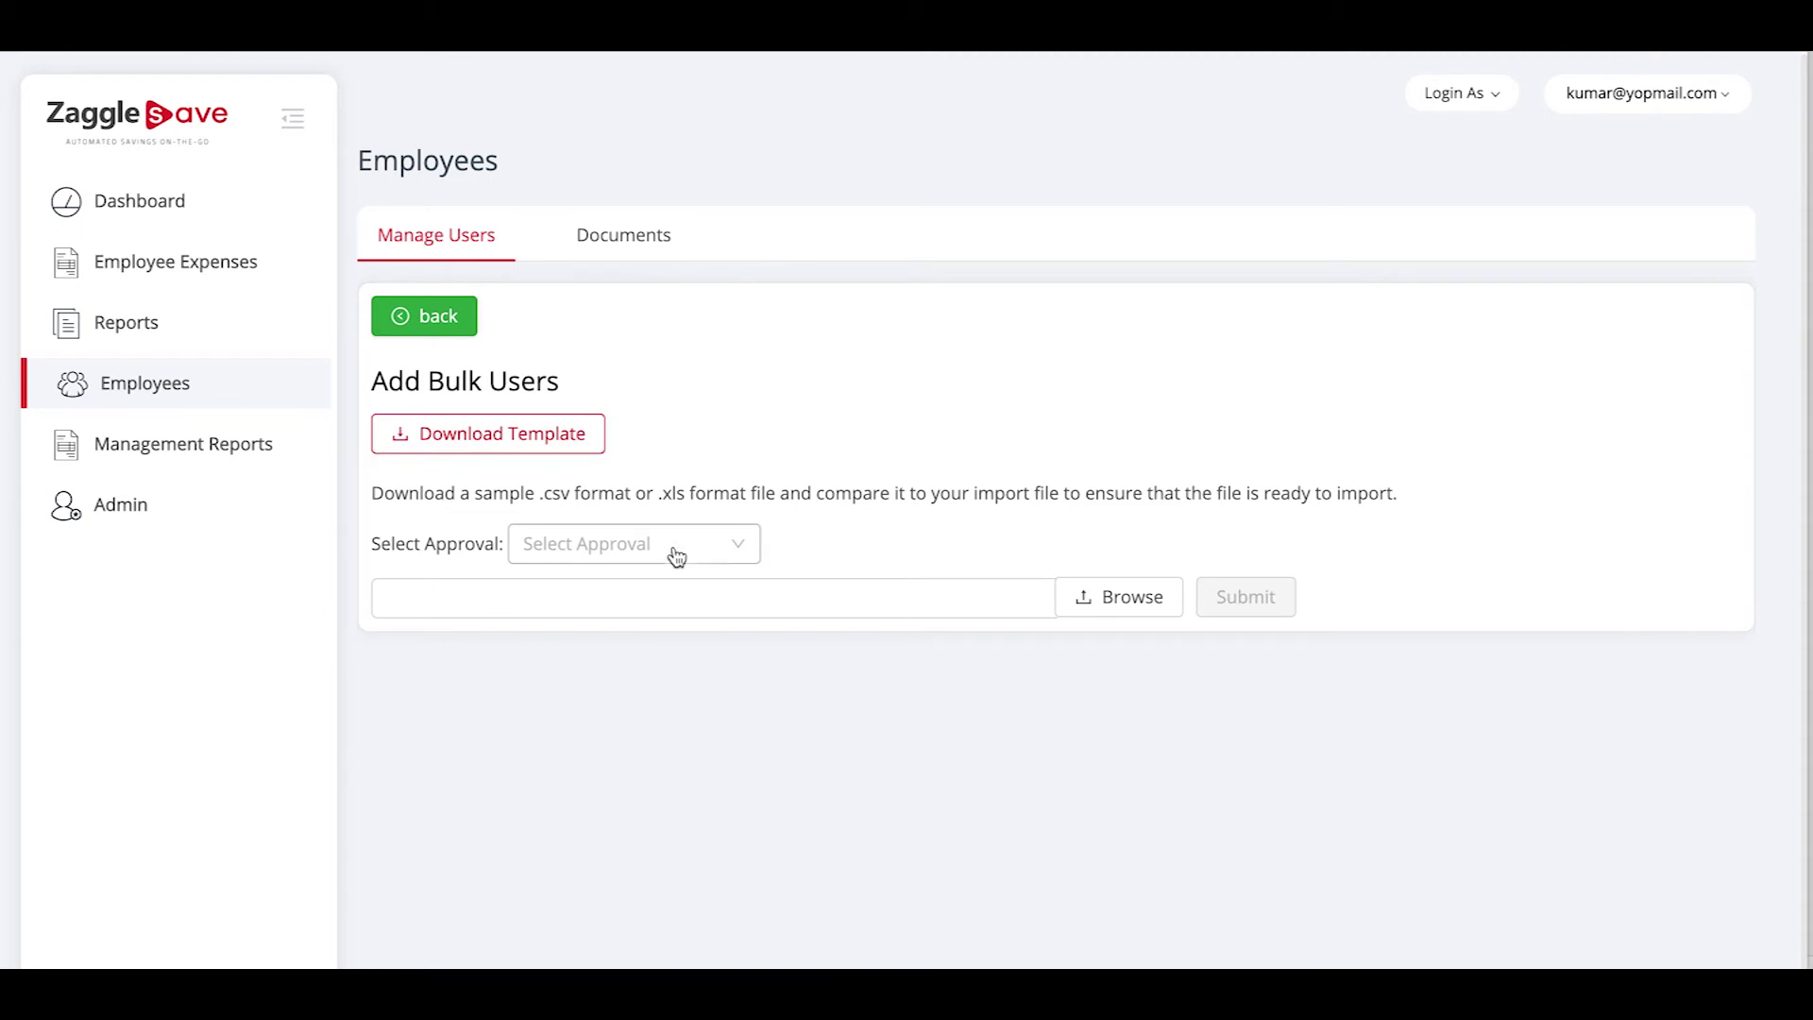
# Pick the approver for bulk-added users and return to the Employees list
pyautogui.click(715, 554)
pyautogui.click(648, 593)
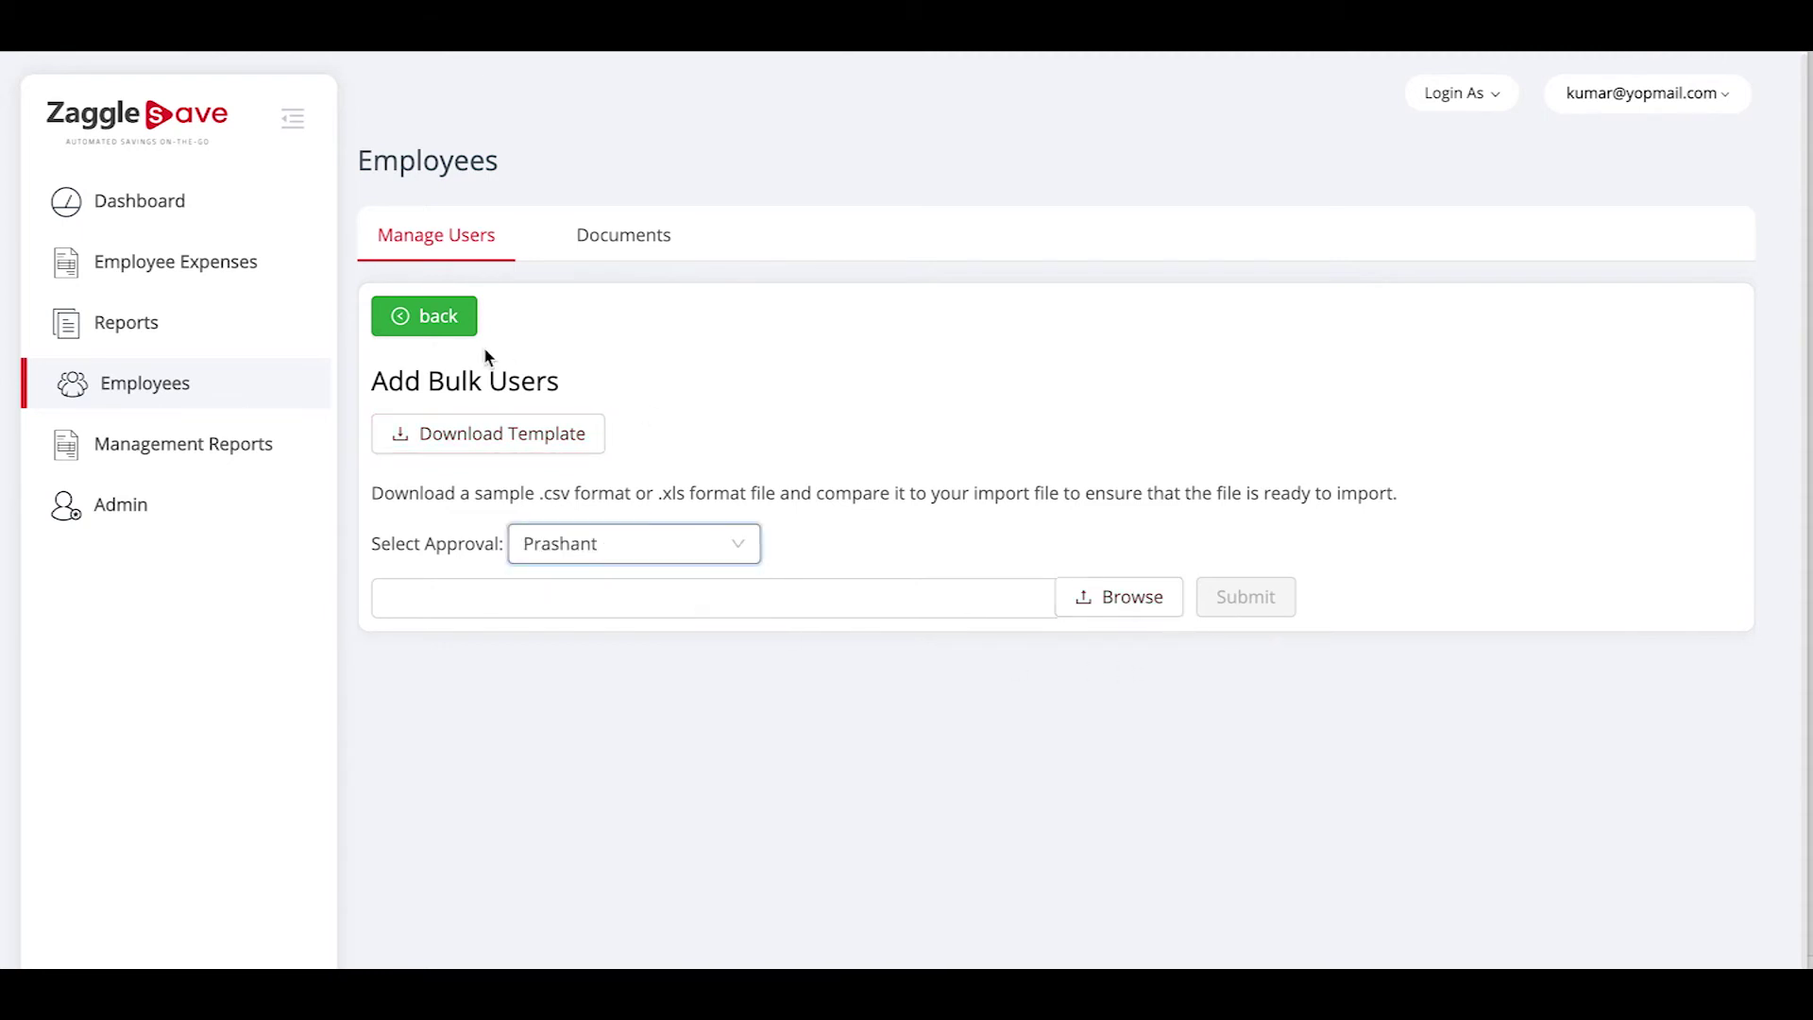
pyautogui.click(460, 324)
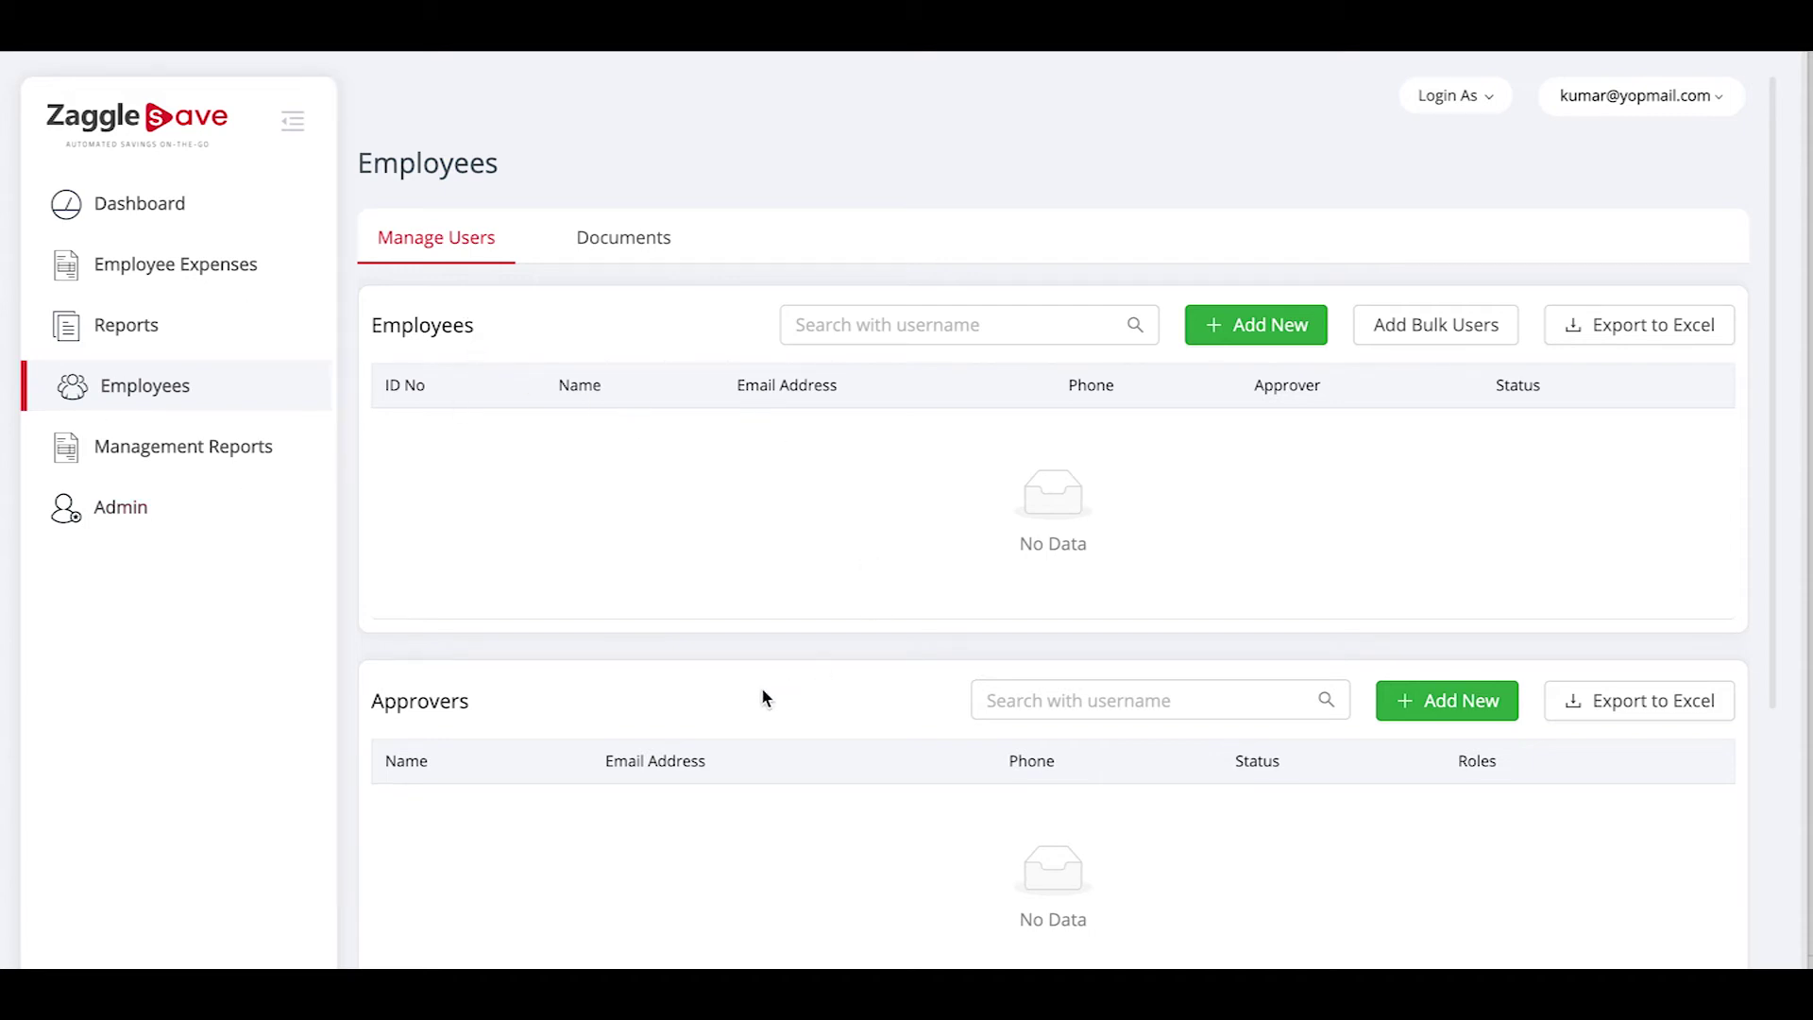
pyautogui.scroll(-3, 761, 687)
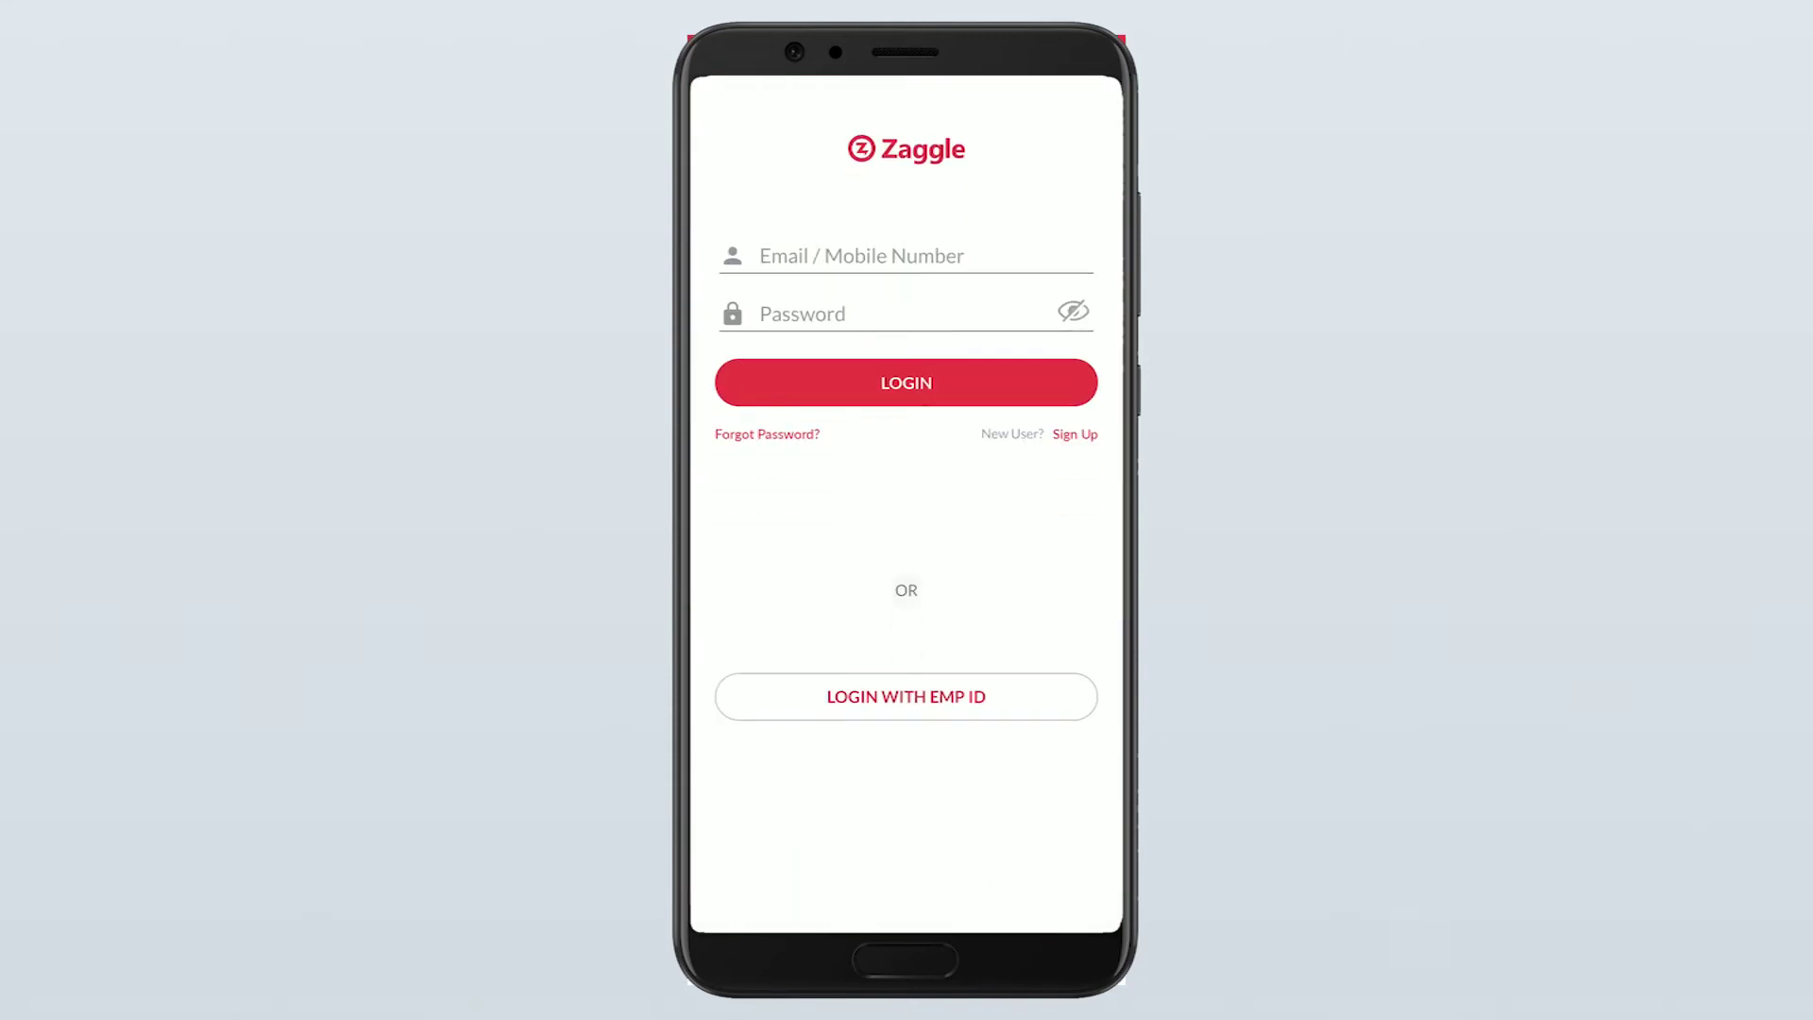
# Log into the Zaggle mobile app with the new employee's e-mail and password
pyautogui.click(907, 256)
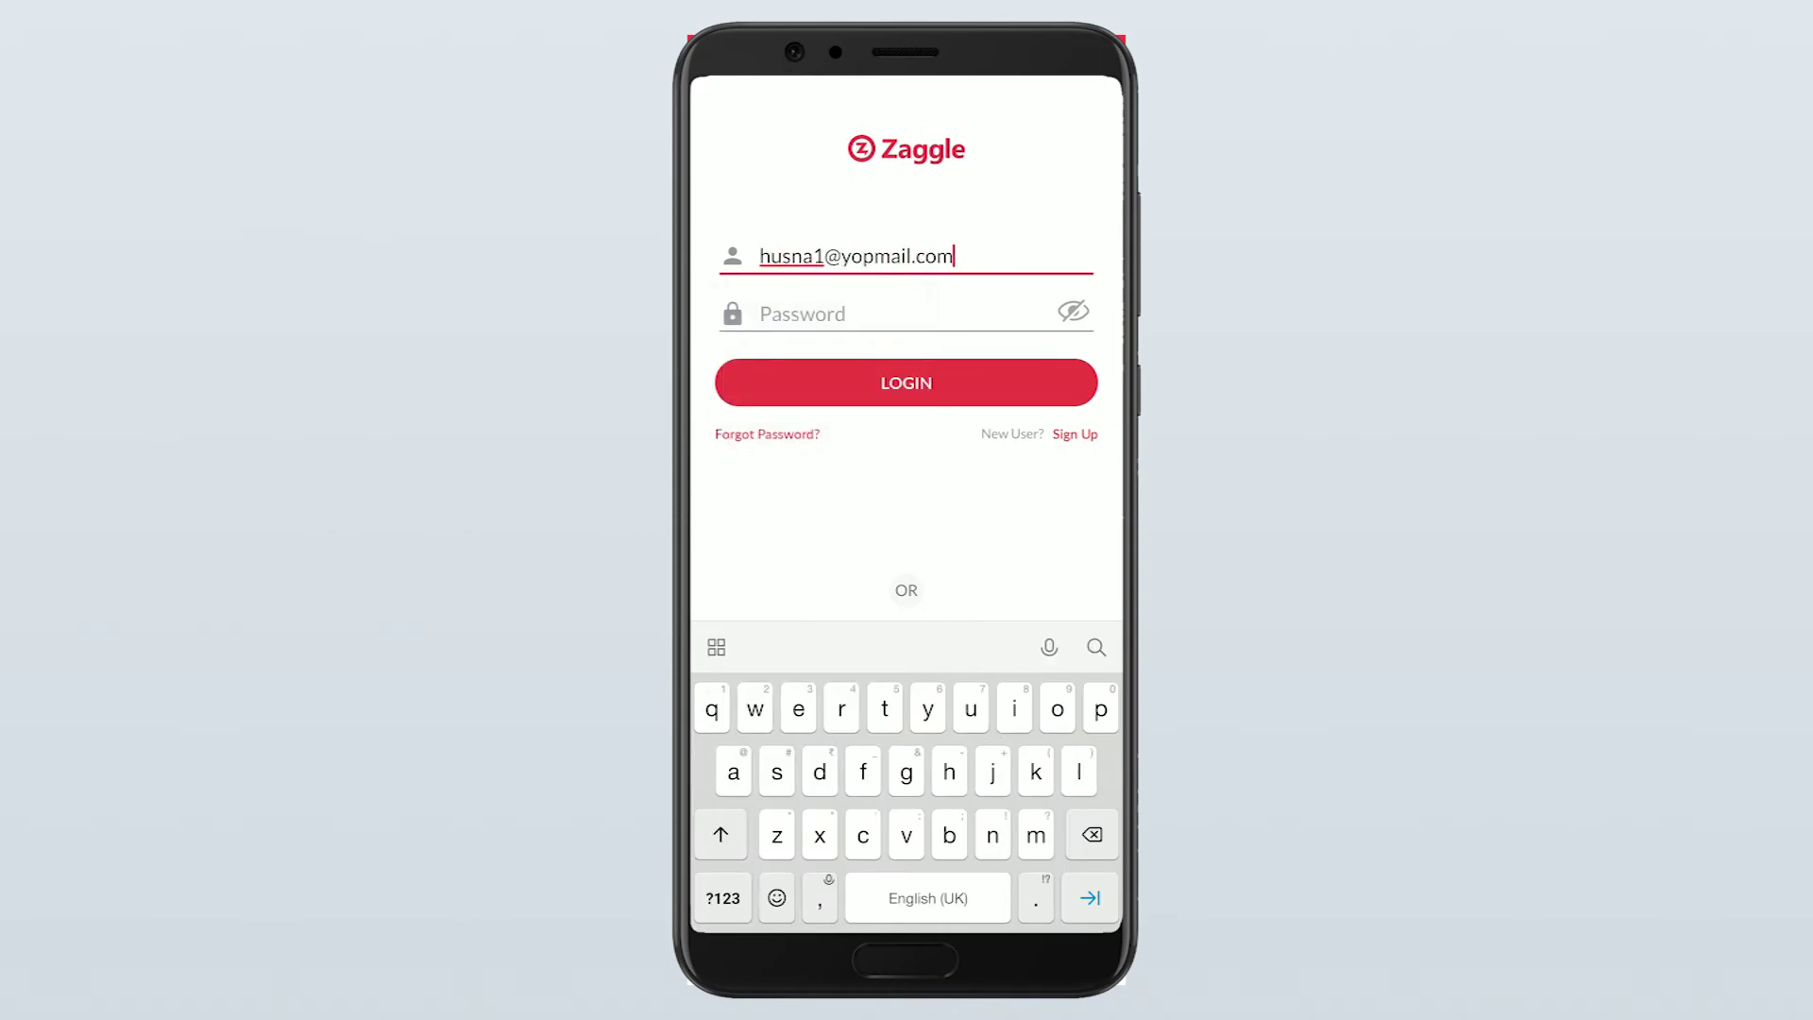
pyautogui.press('Tab')
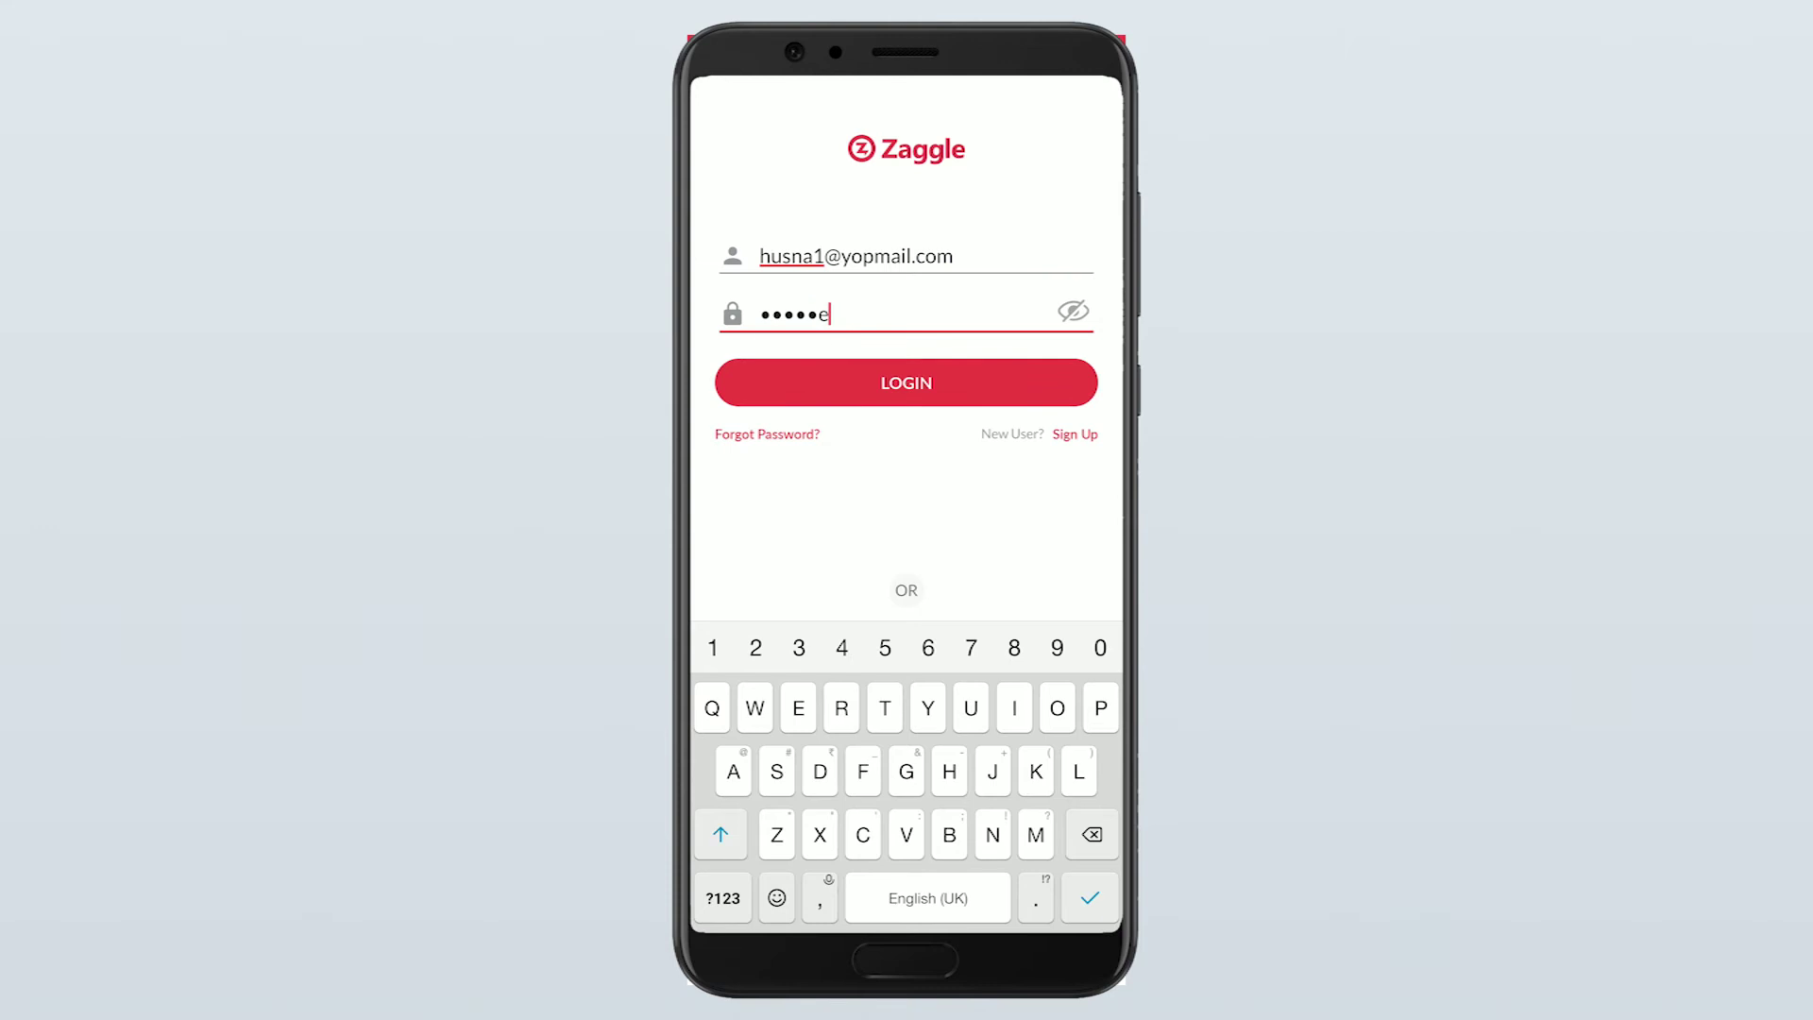
pyautogui.press('Return')
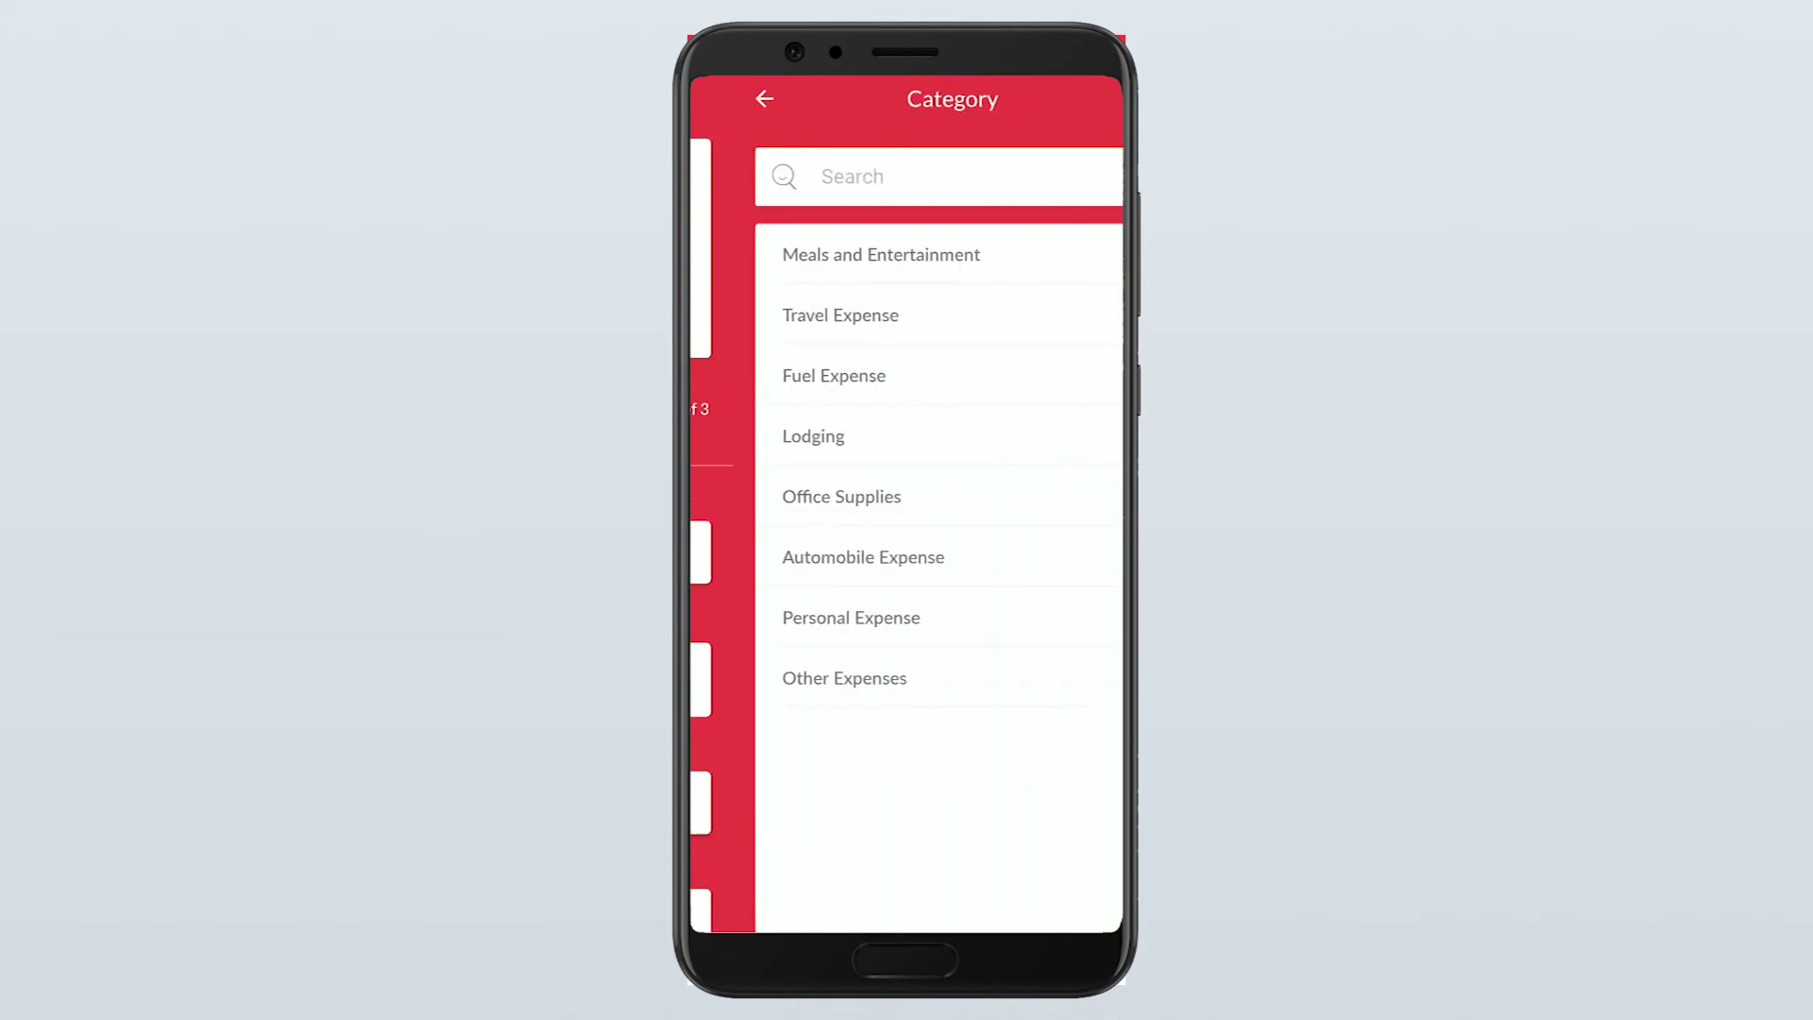
# Start an Other Expenses entry of 500 with merchant 'Dine in'
pyautogui.click(798, 678)
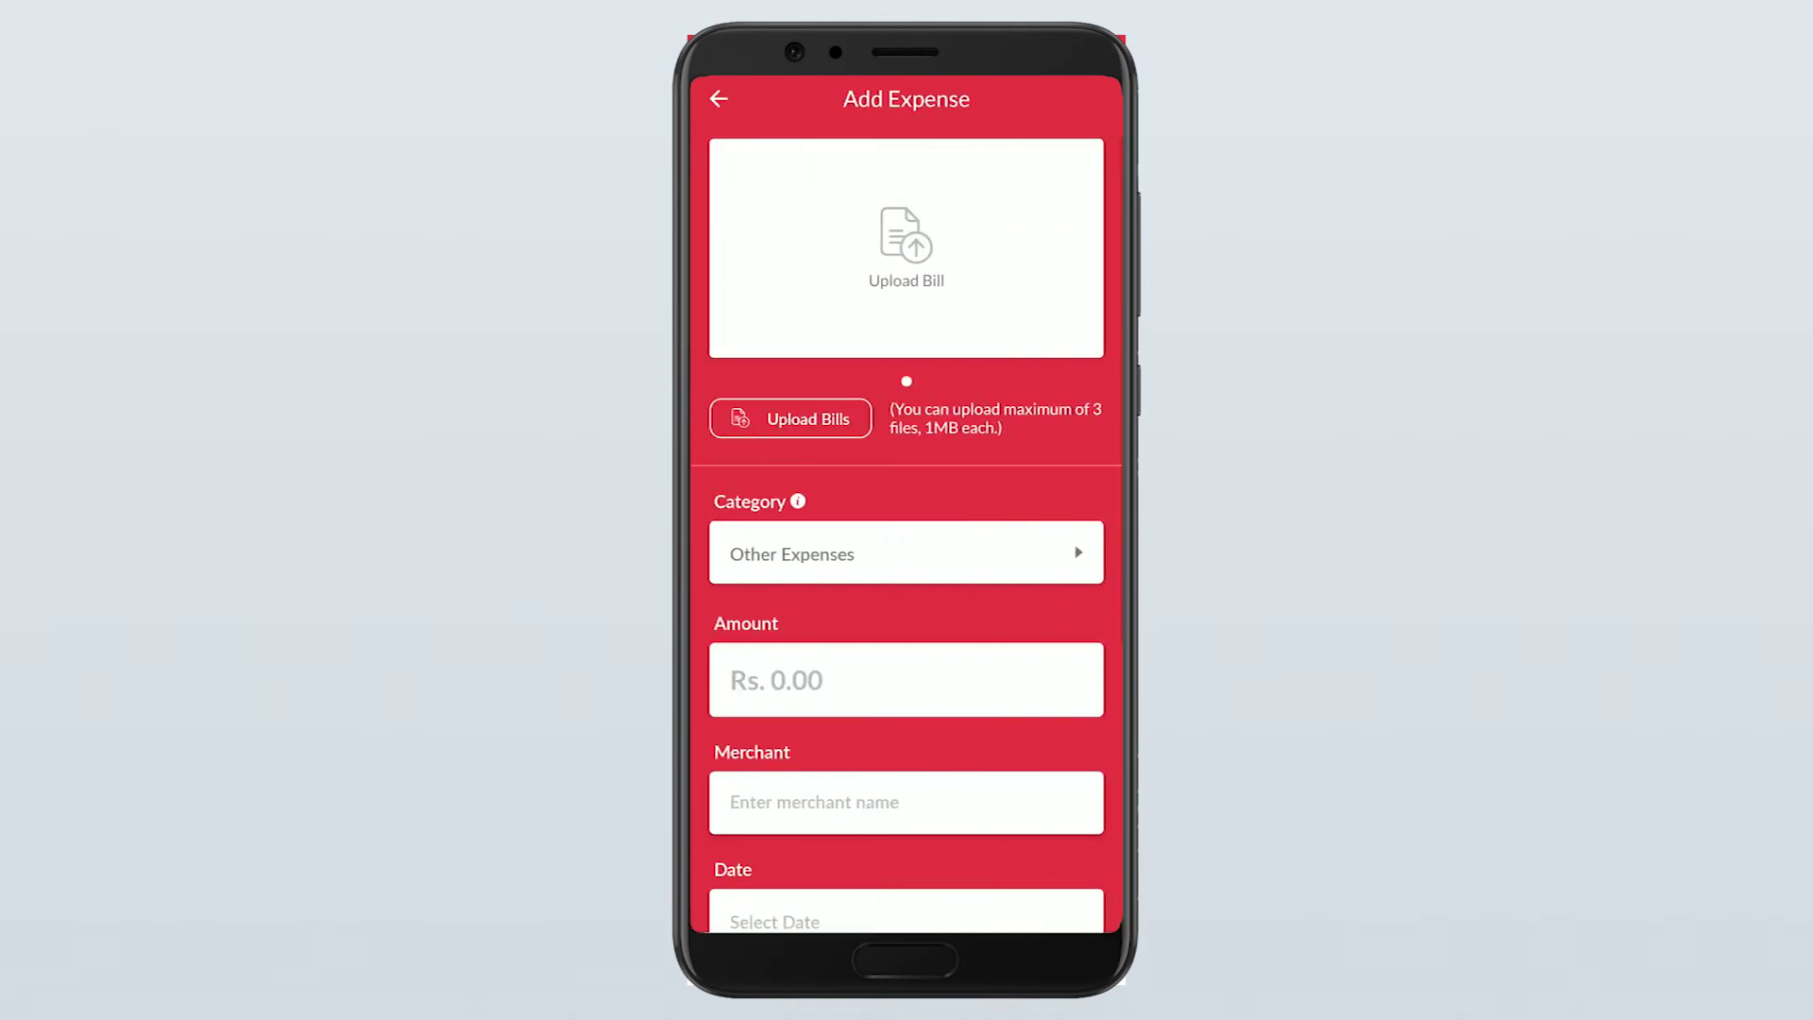
pyautogui.scroll(-1, 907, 473)
pyautogui.click(891, 579)
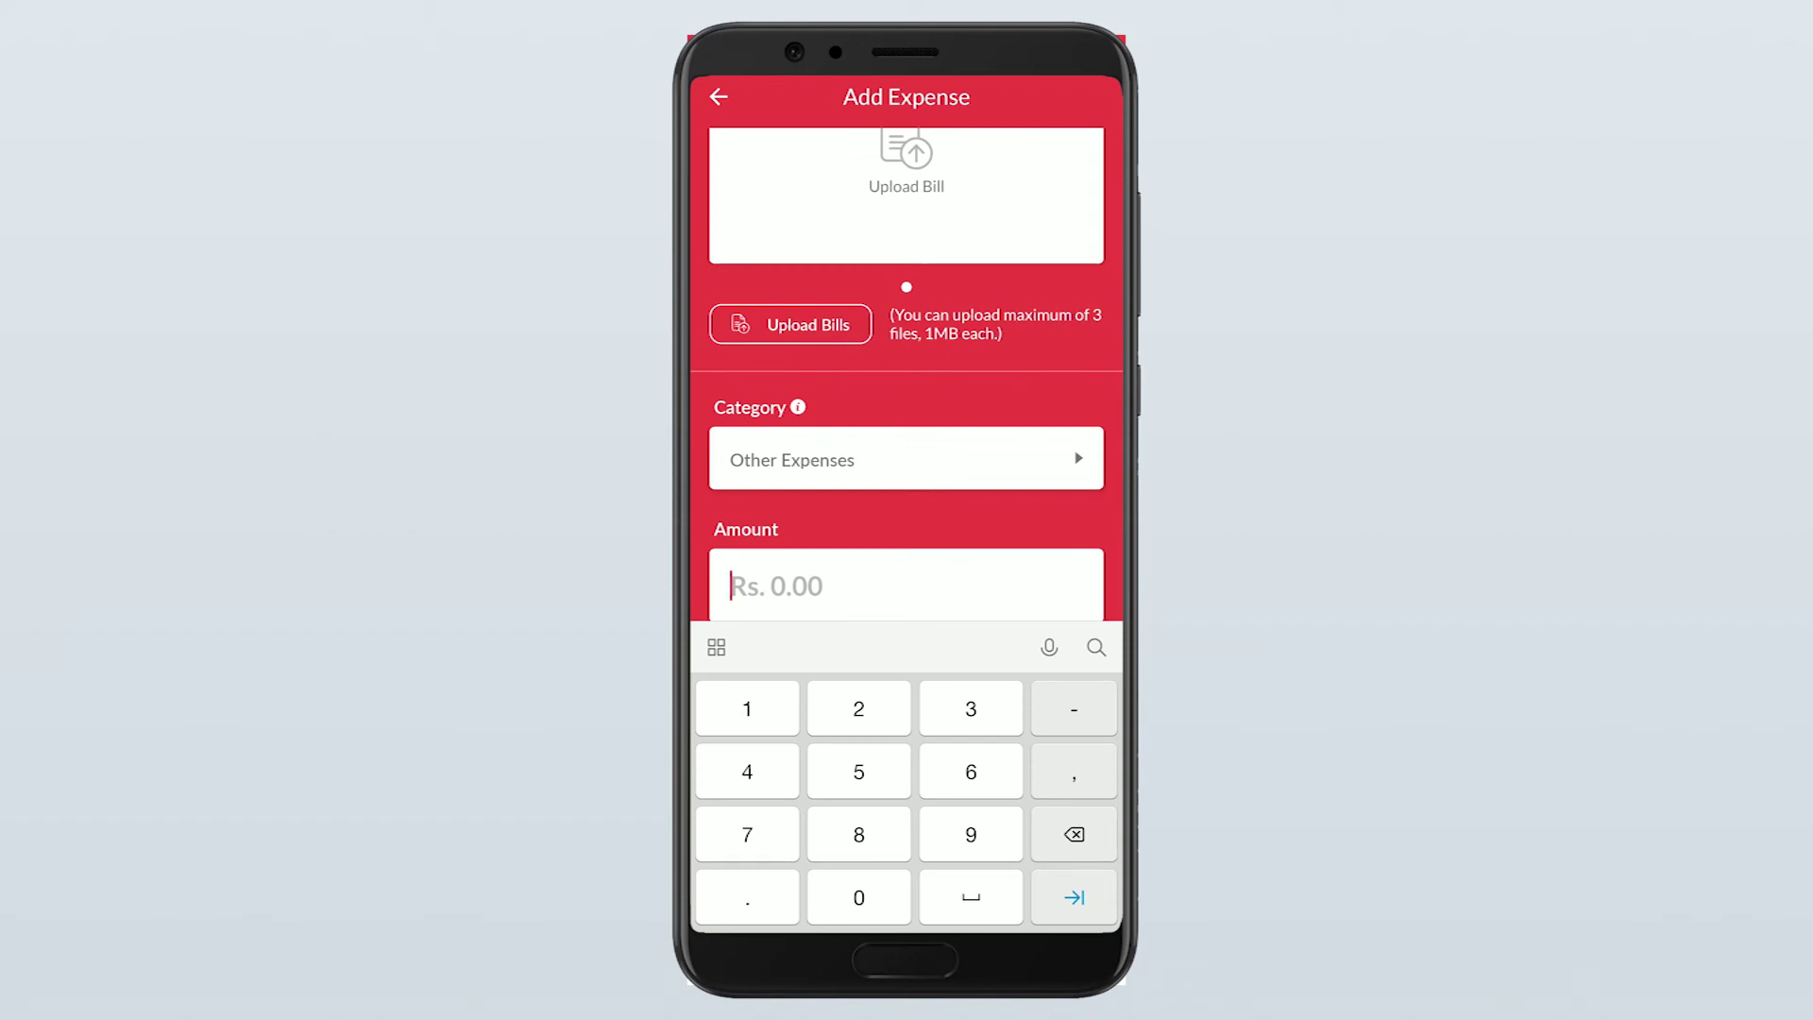
pyautogui.write('500')
pyautogui.scroll(-2, 906, 378)
pyautogui.click(907, 523)
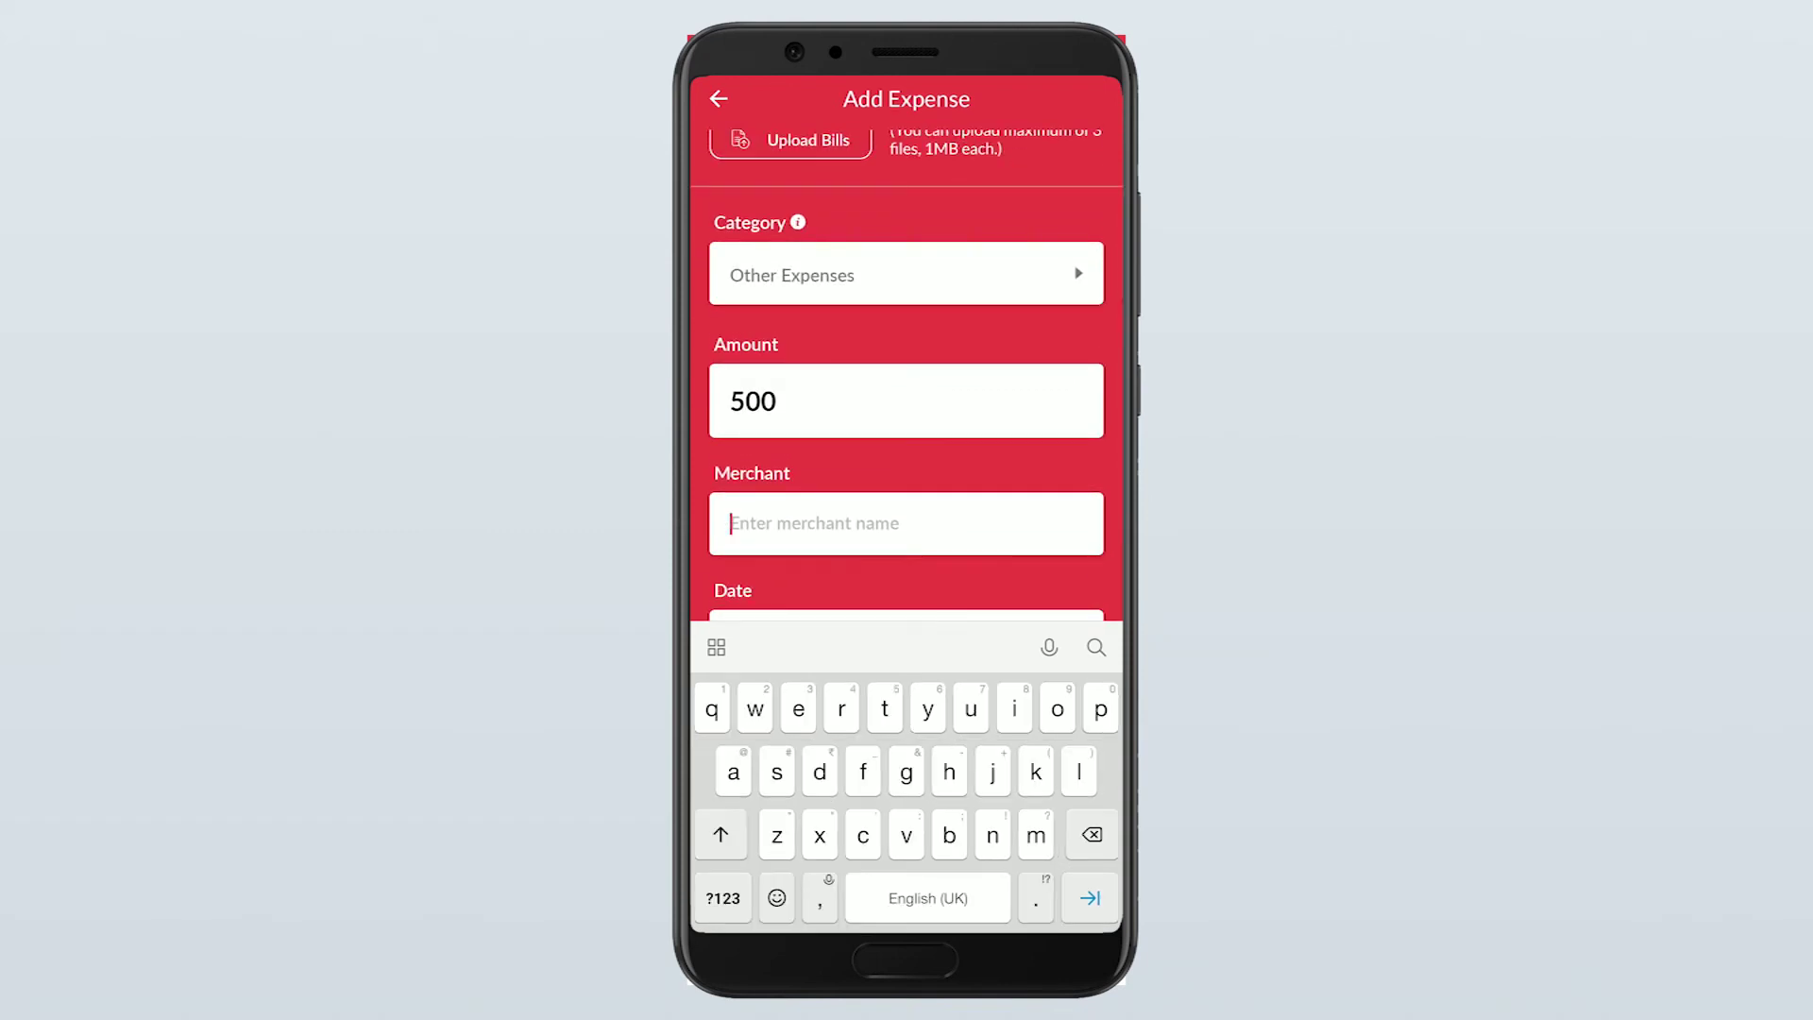
pyautogui.press('shift')
pyautogui.write('Dine in')
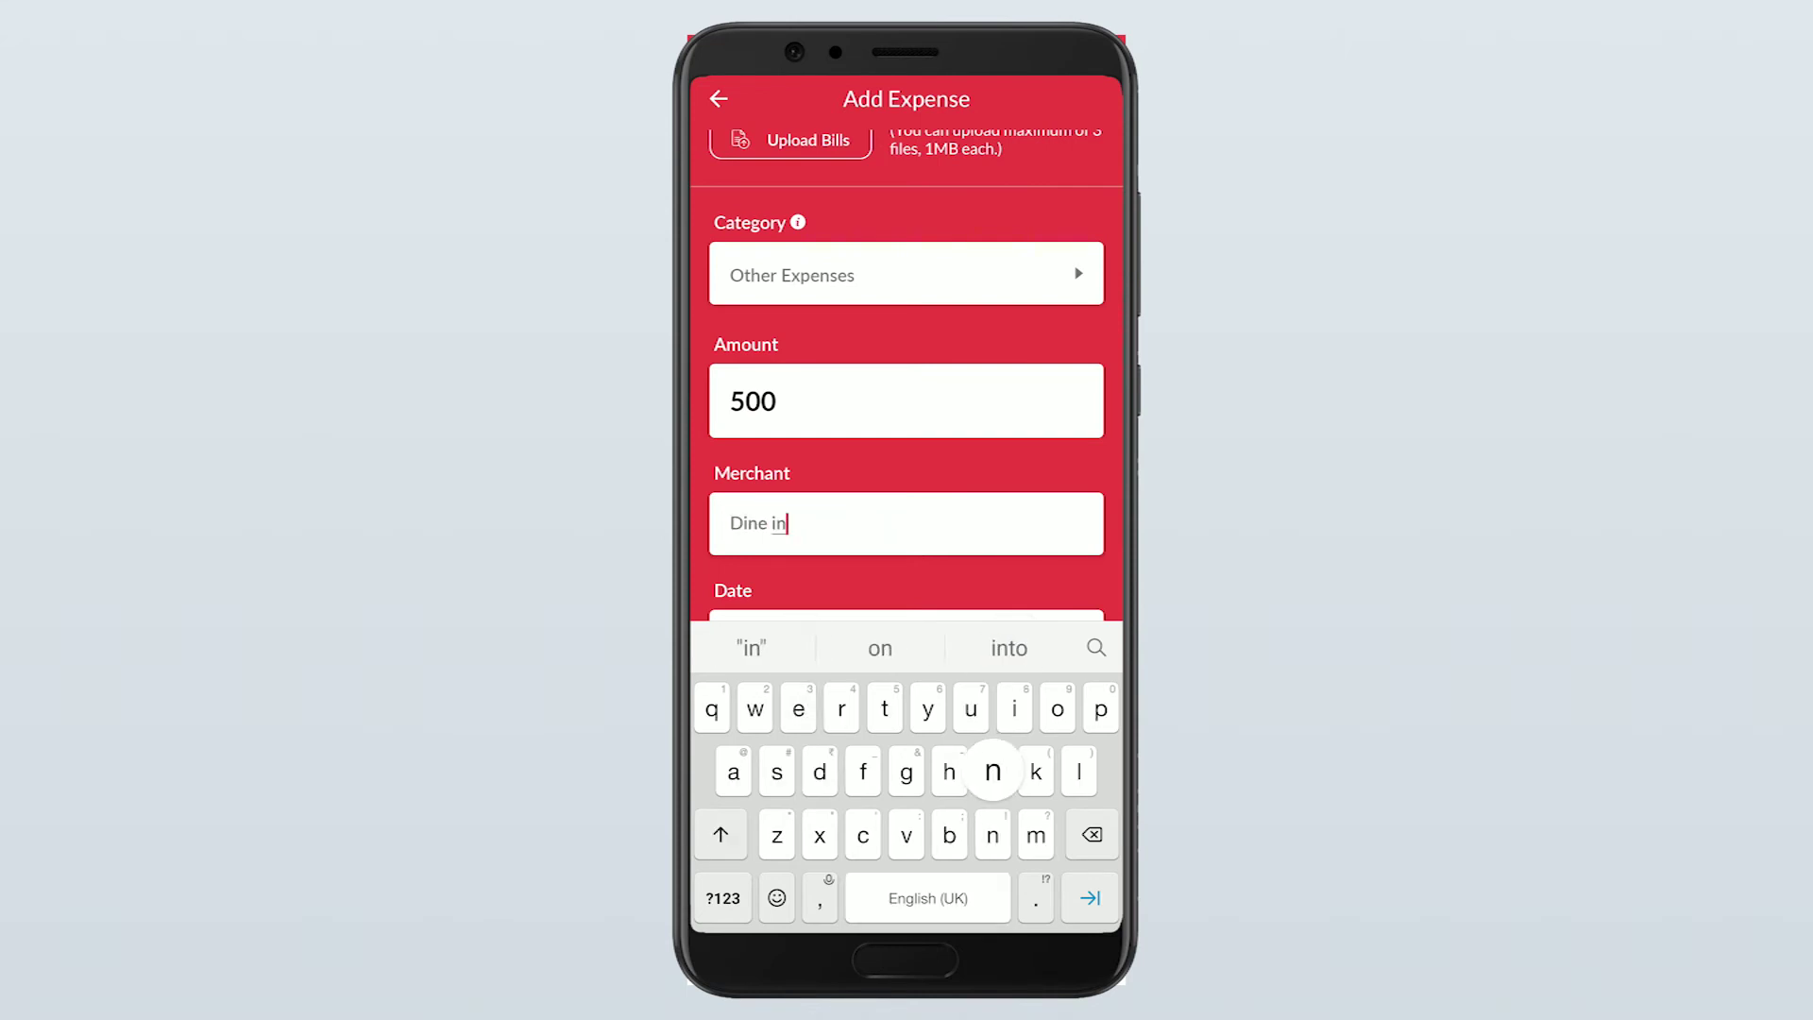
pyautogui.scroll(-2, 907, 377)
pyautogui.click(907, 489)
pyautogui.click(906, 753)
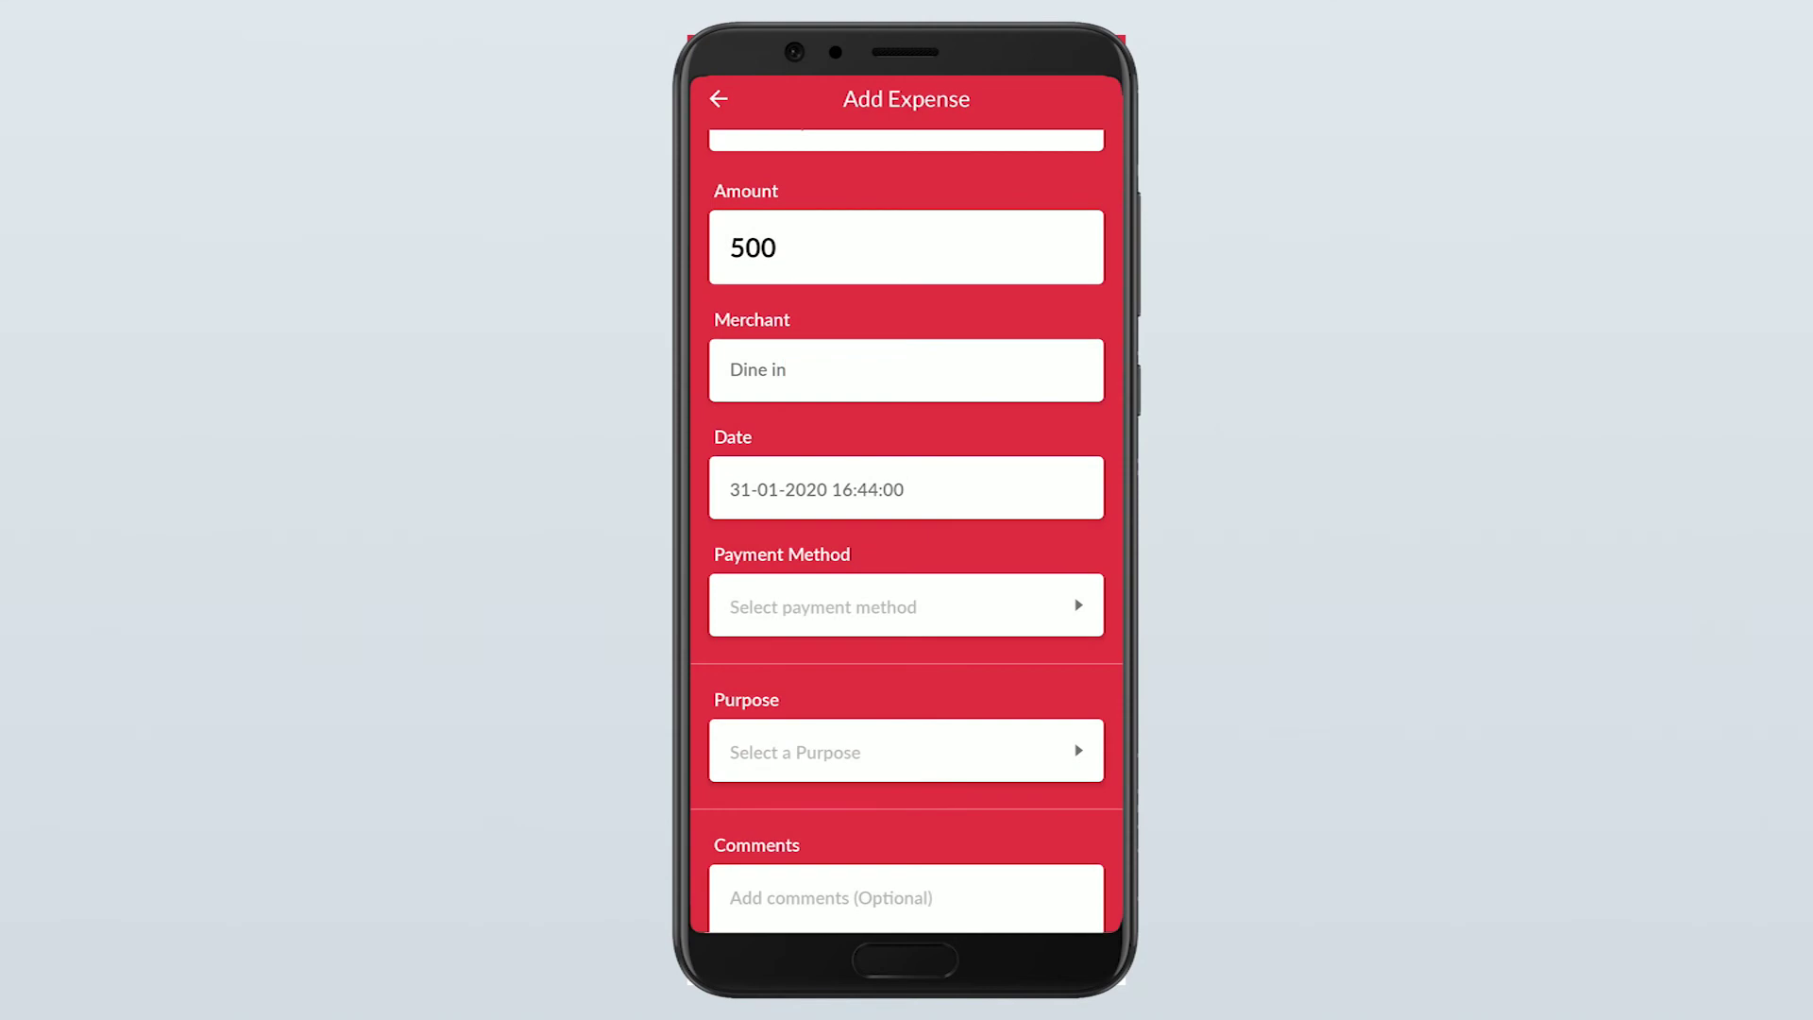
pyautogui.click(906, 605)
pyautogui.click(737, 179)
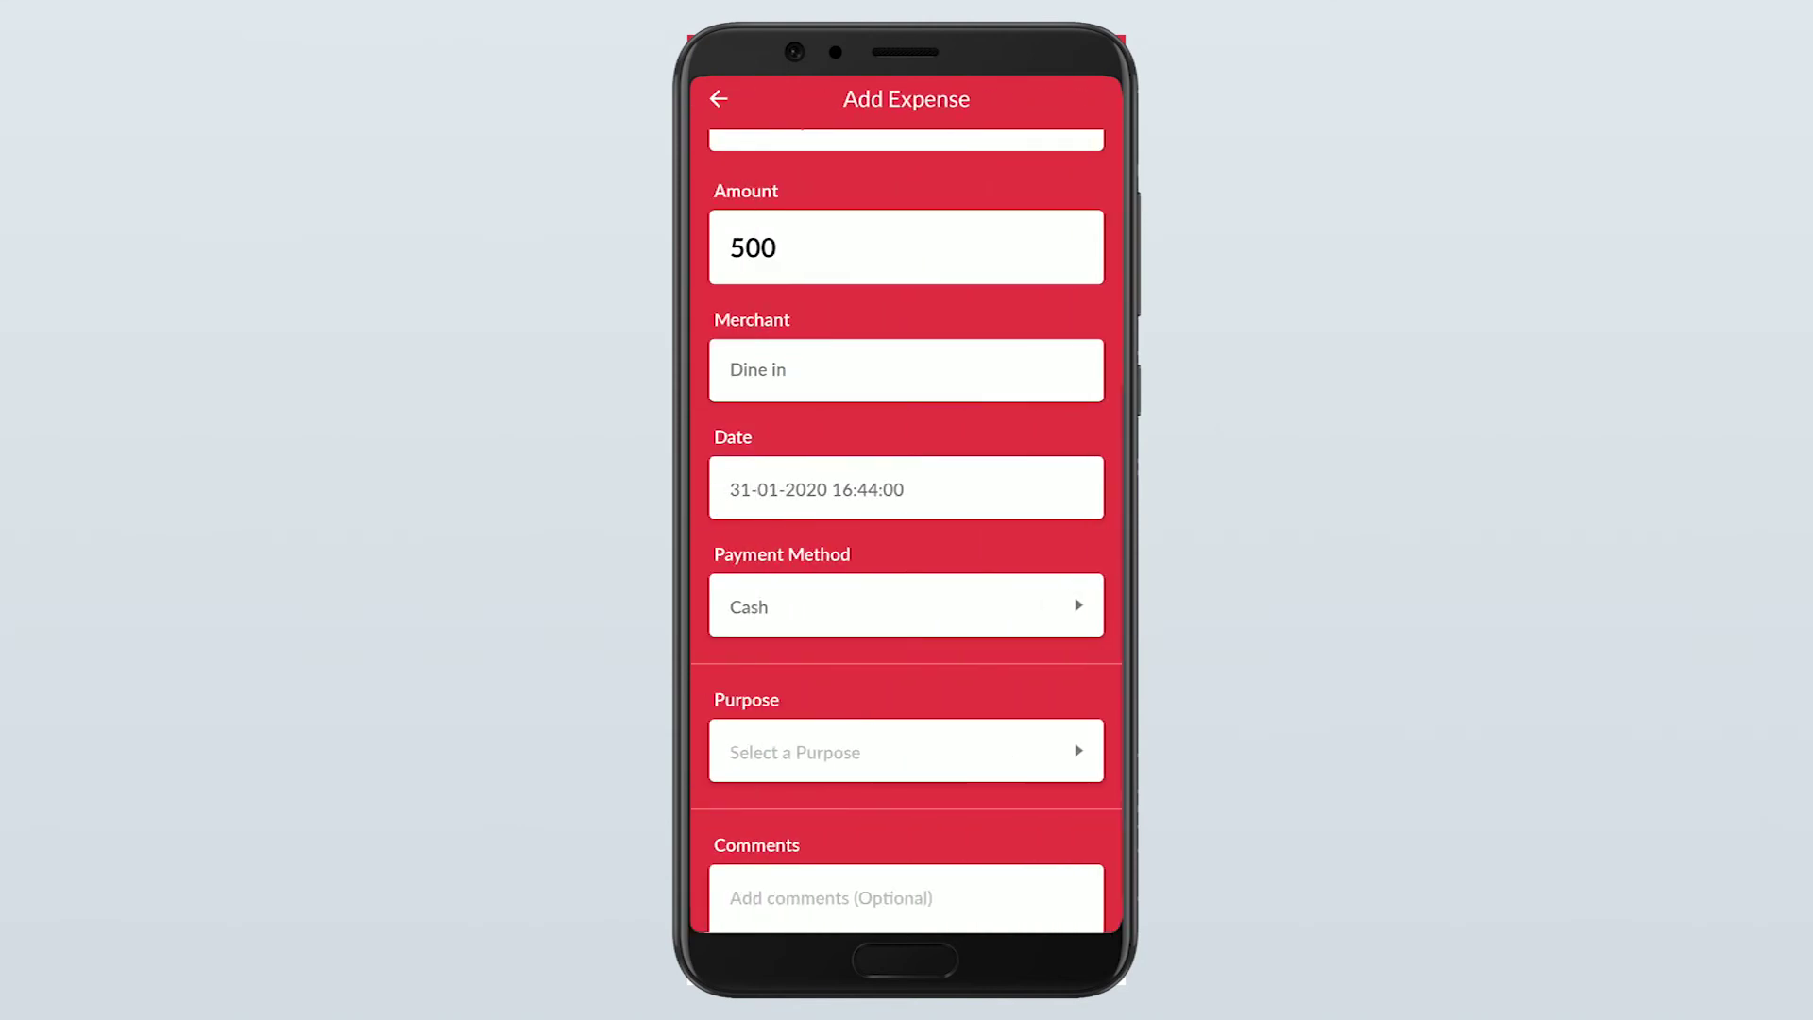
pyautogui.click(907, 752)
pyautogui.click(774, 178)
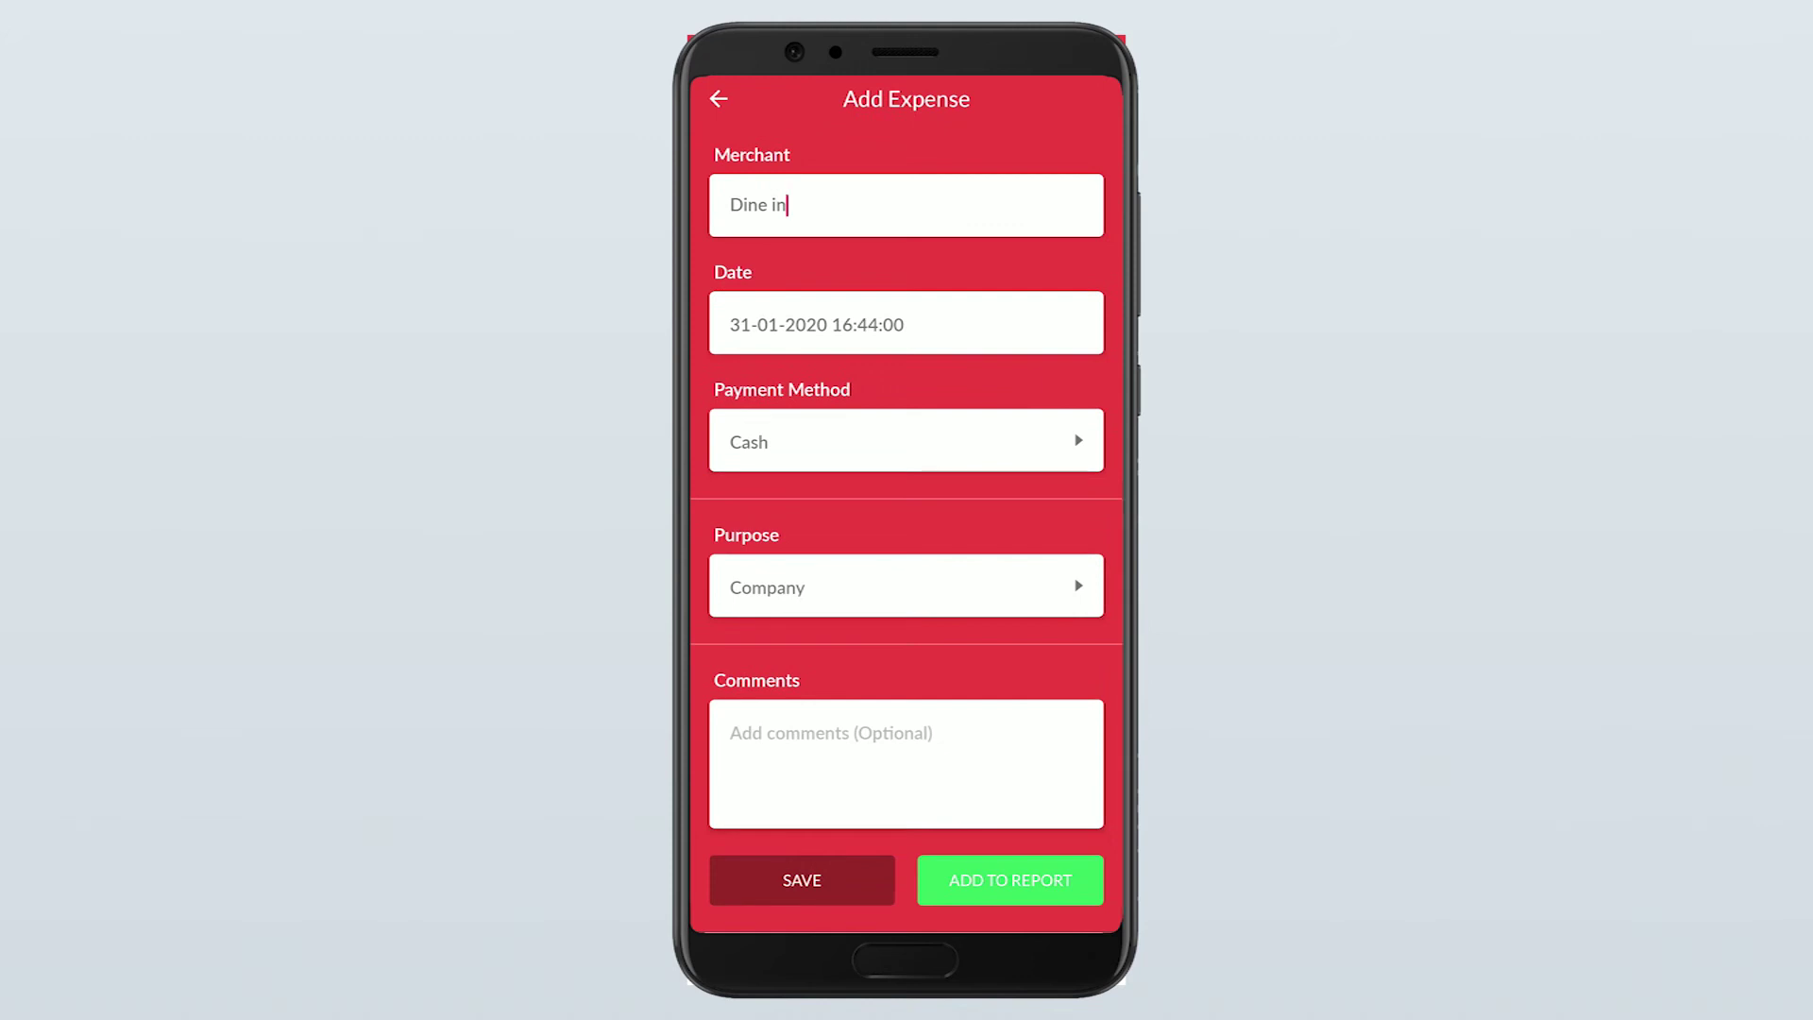
pyautogui.click(801, 880)
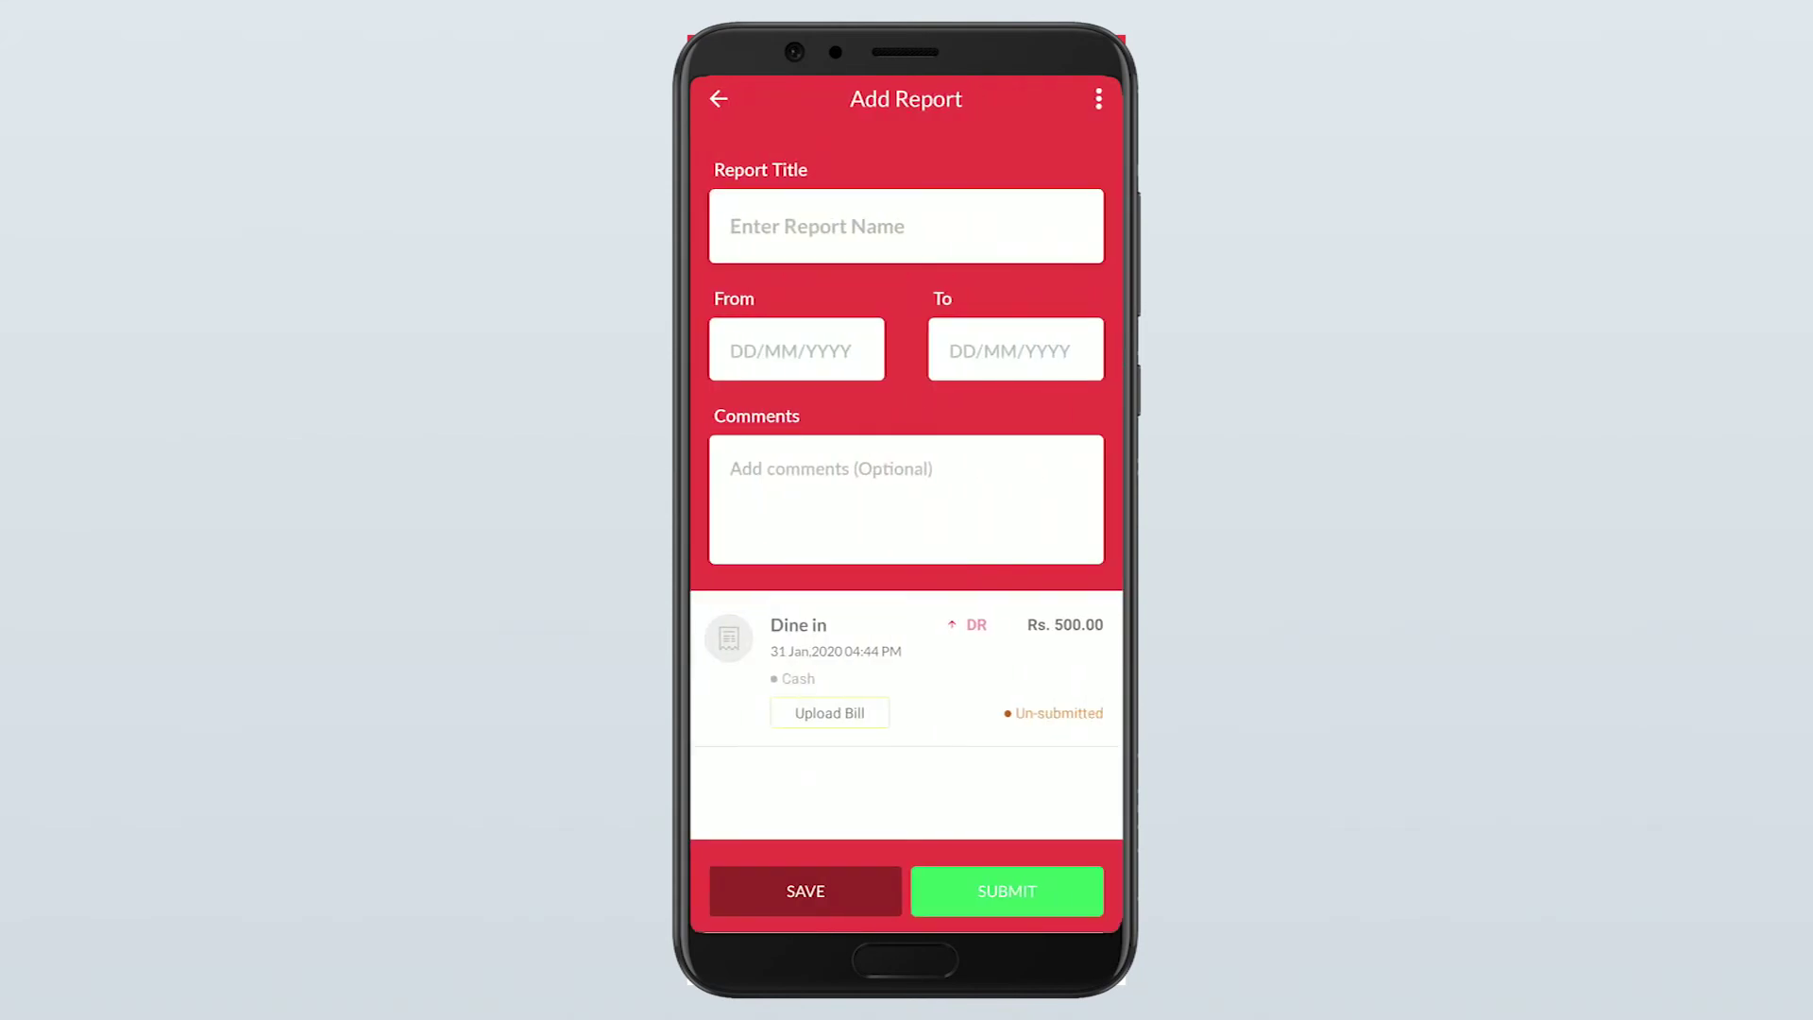
# Title the report 'food' and set both From and To dates to 31-01-2020
pyautogui.click(730, 226)
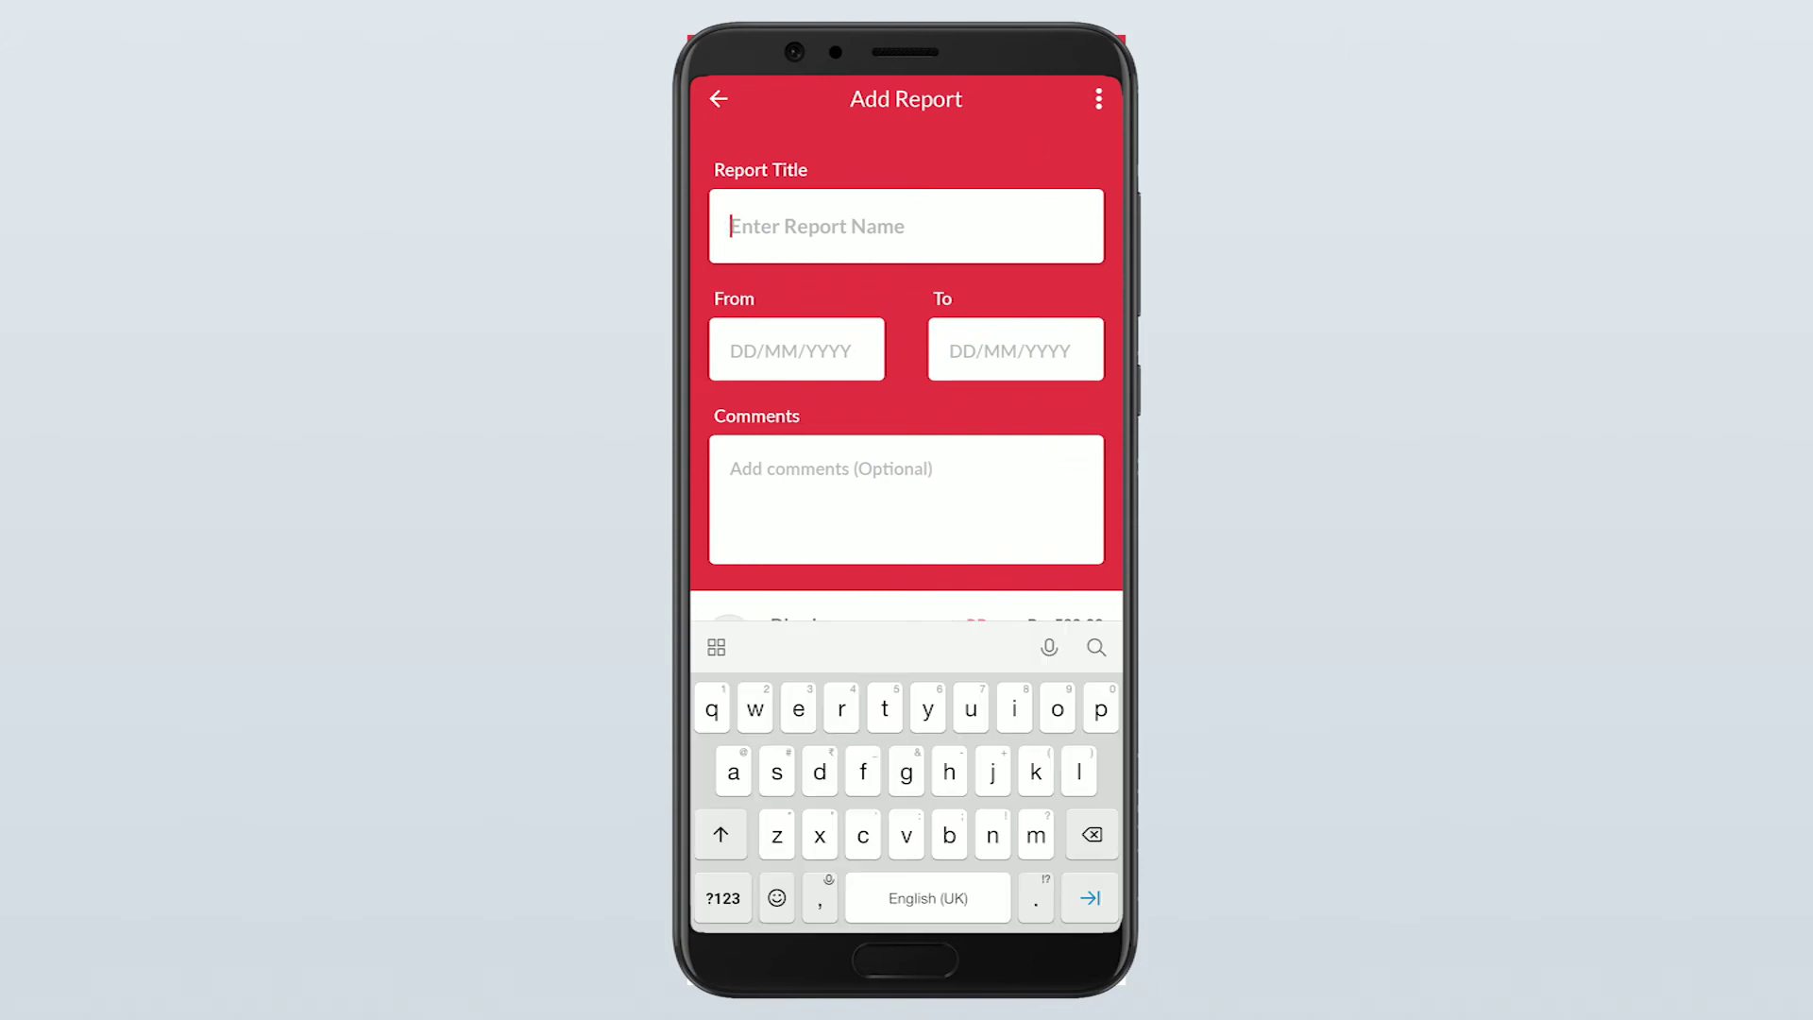
pyautogui.write('food')
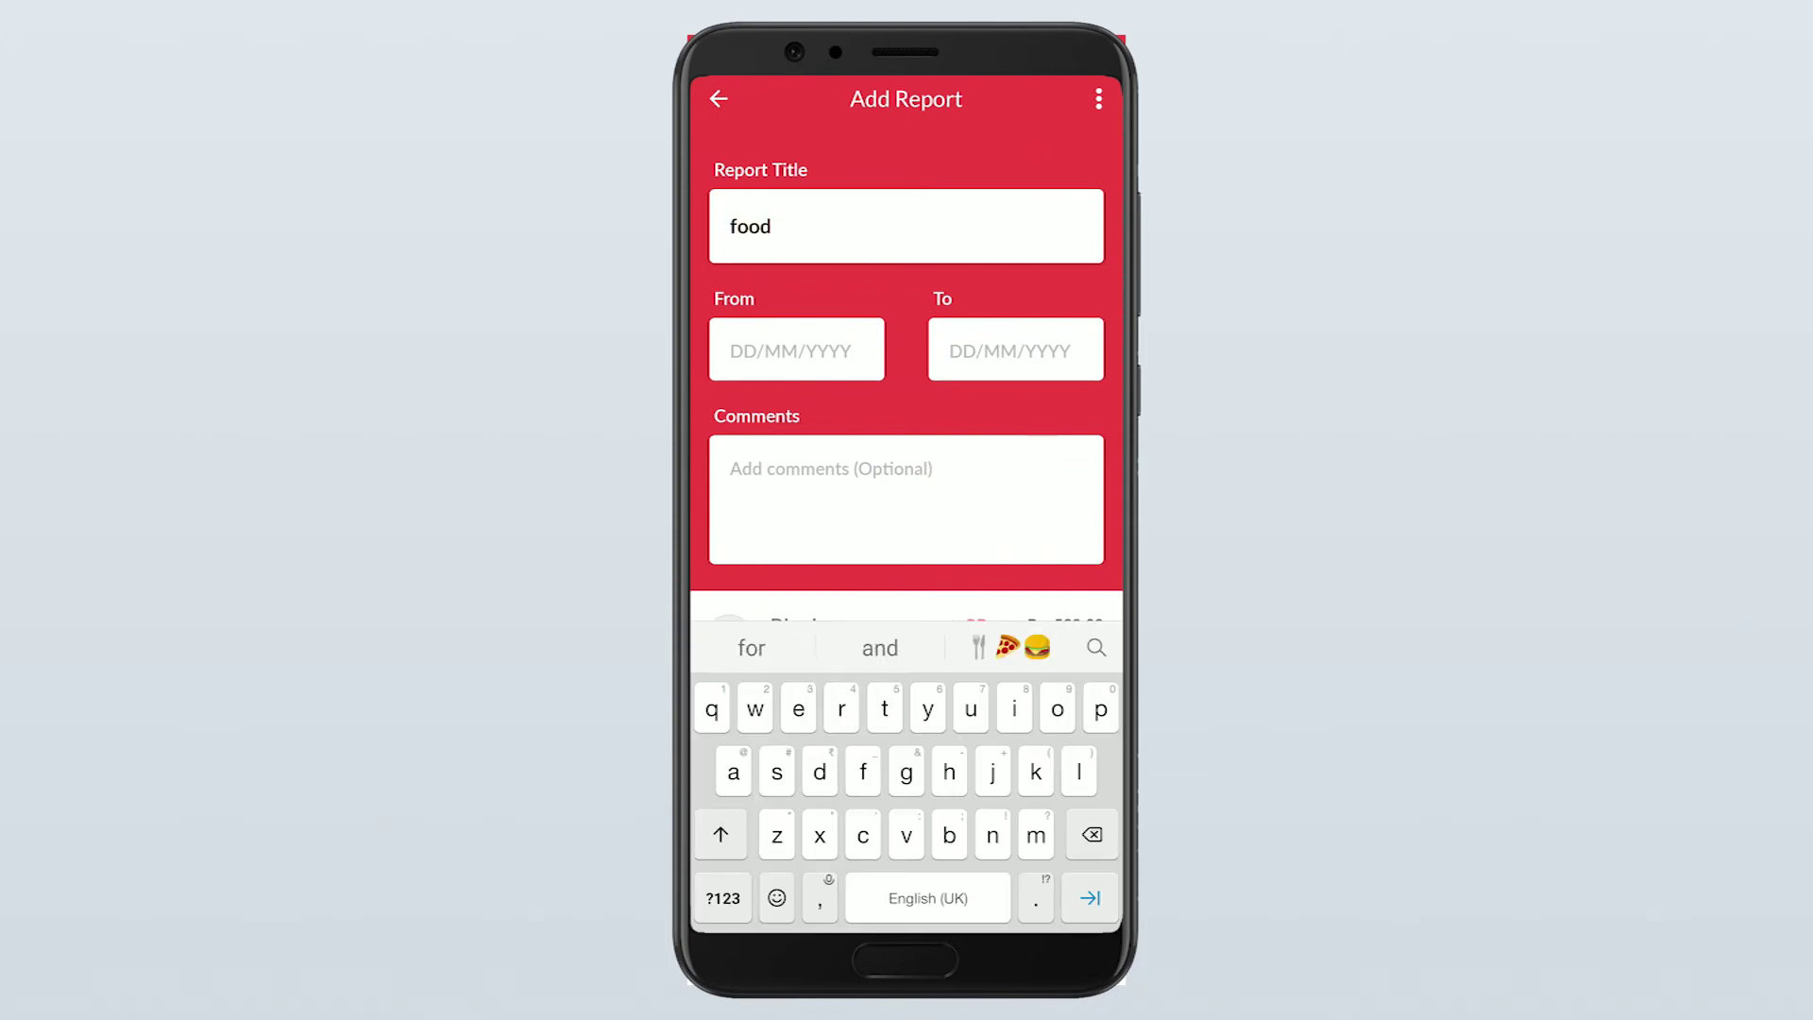
pyautogui.click(796, 350)
pyautogui.click(907, 752)
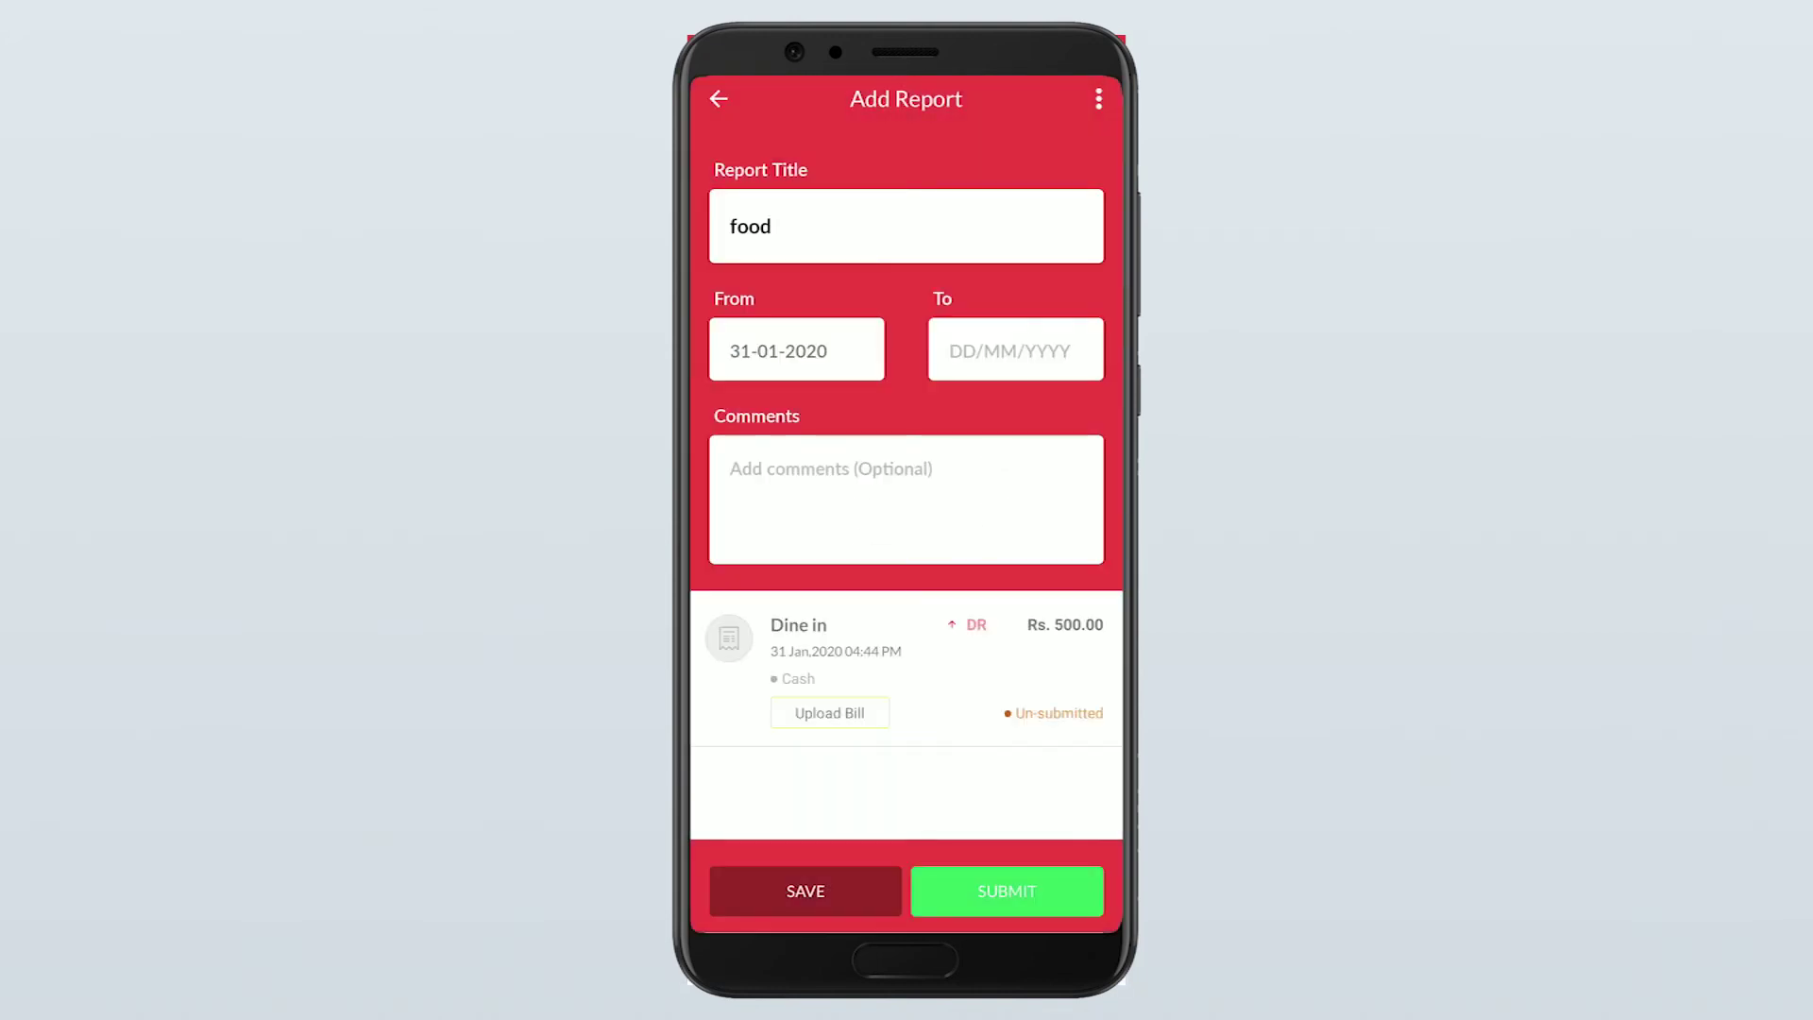
pyautogui.click(1015, 350)
pyautogui.click(907, 752)
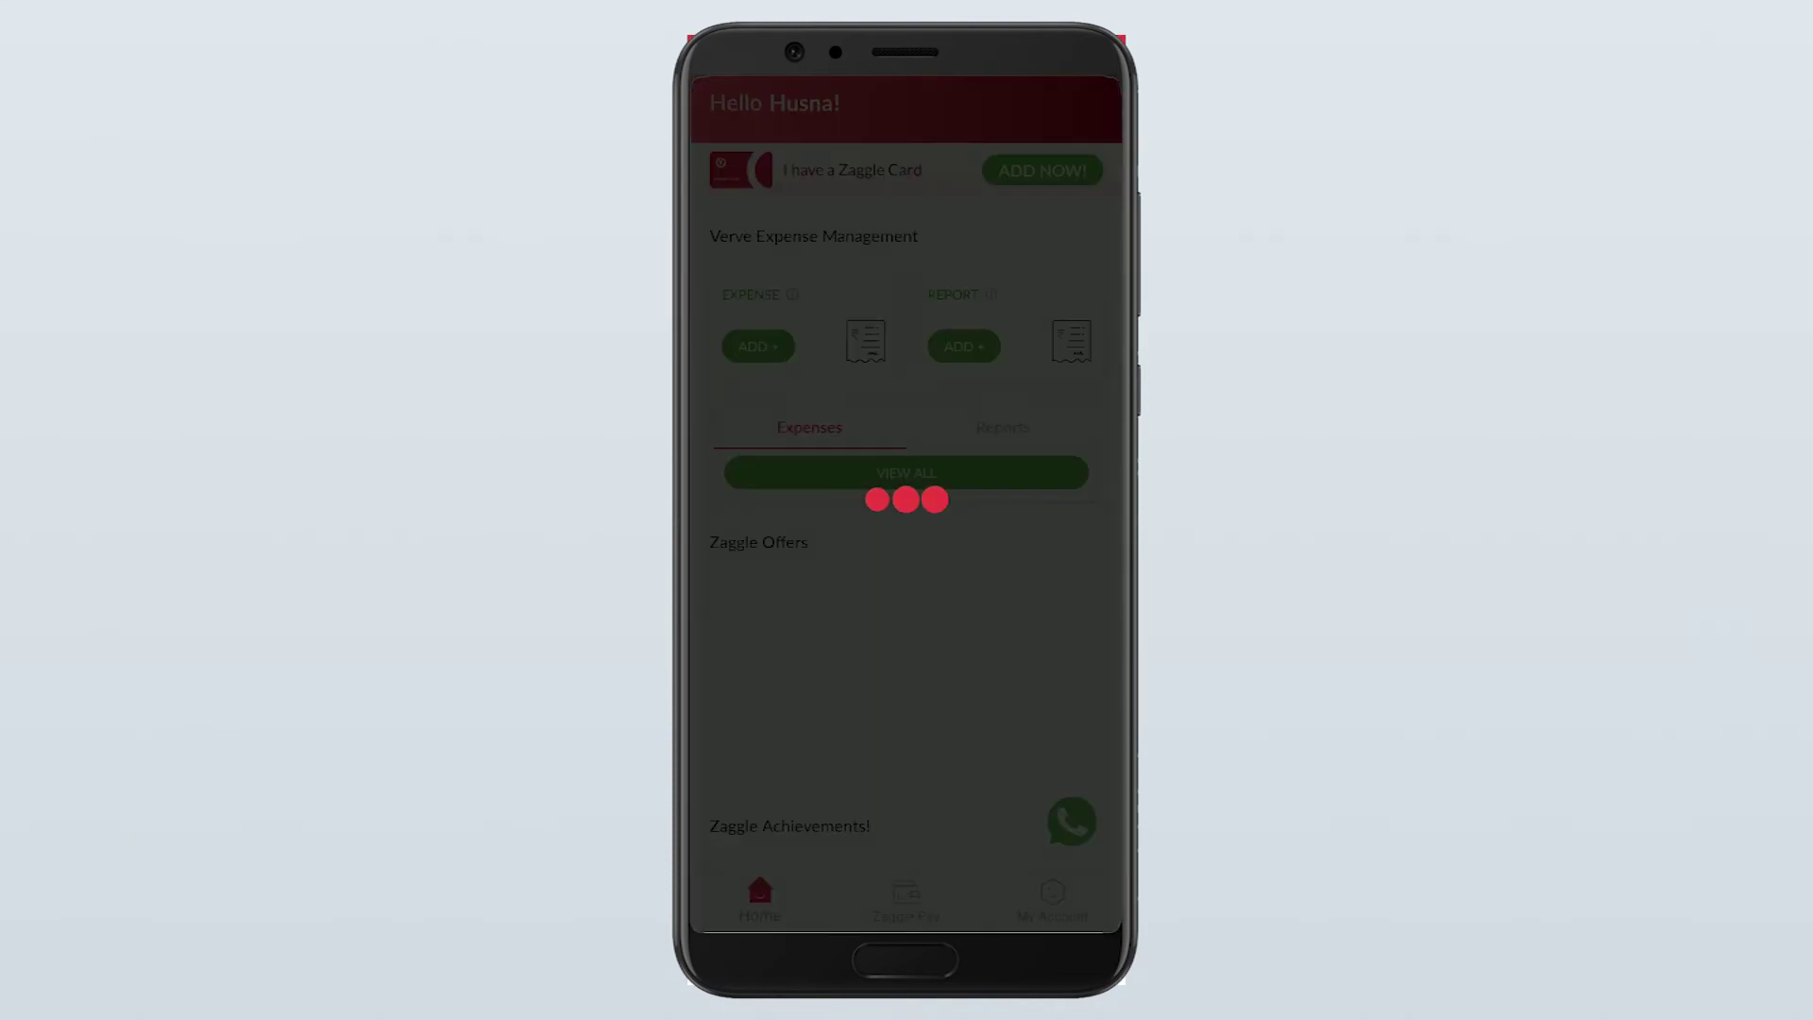
# Show the Reports list to view the submitted food and Entertainment reports
pyautogui.click(1003, 427)
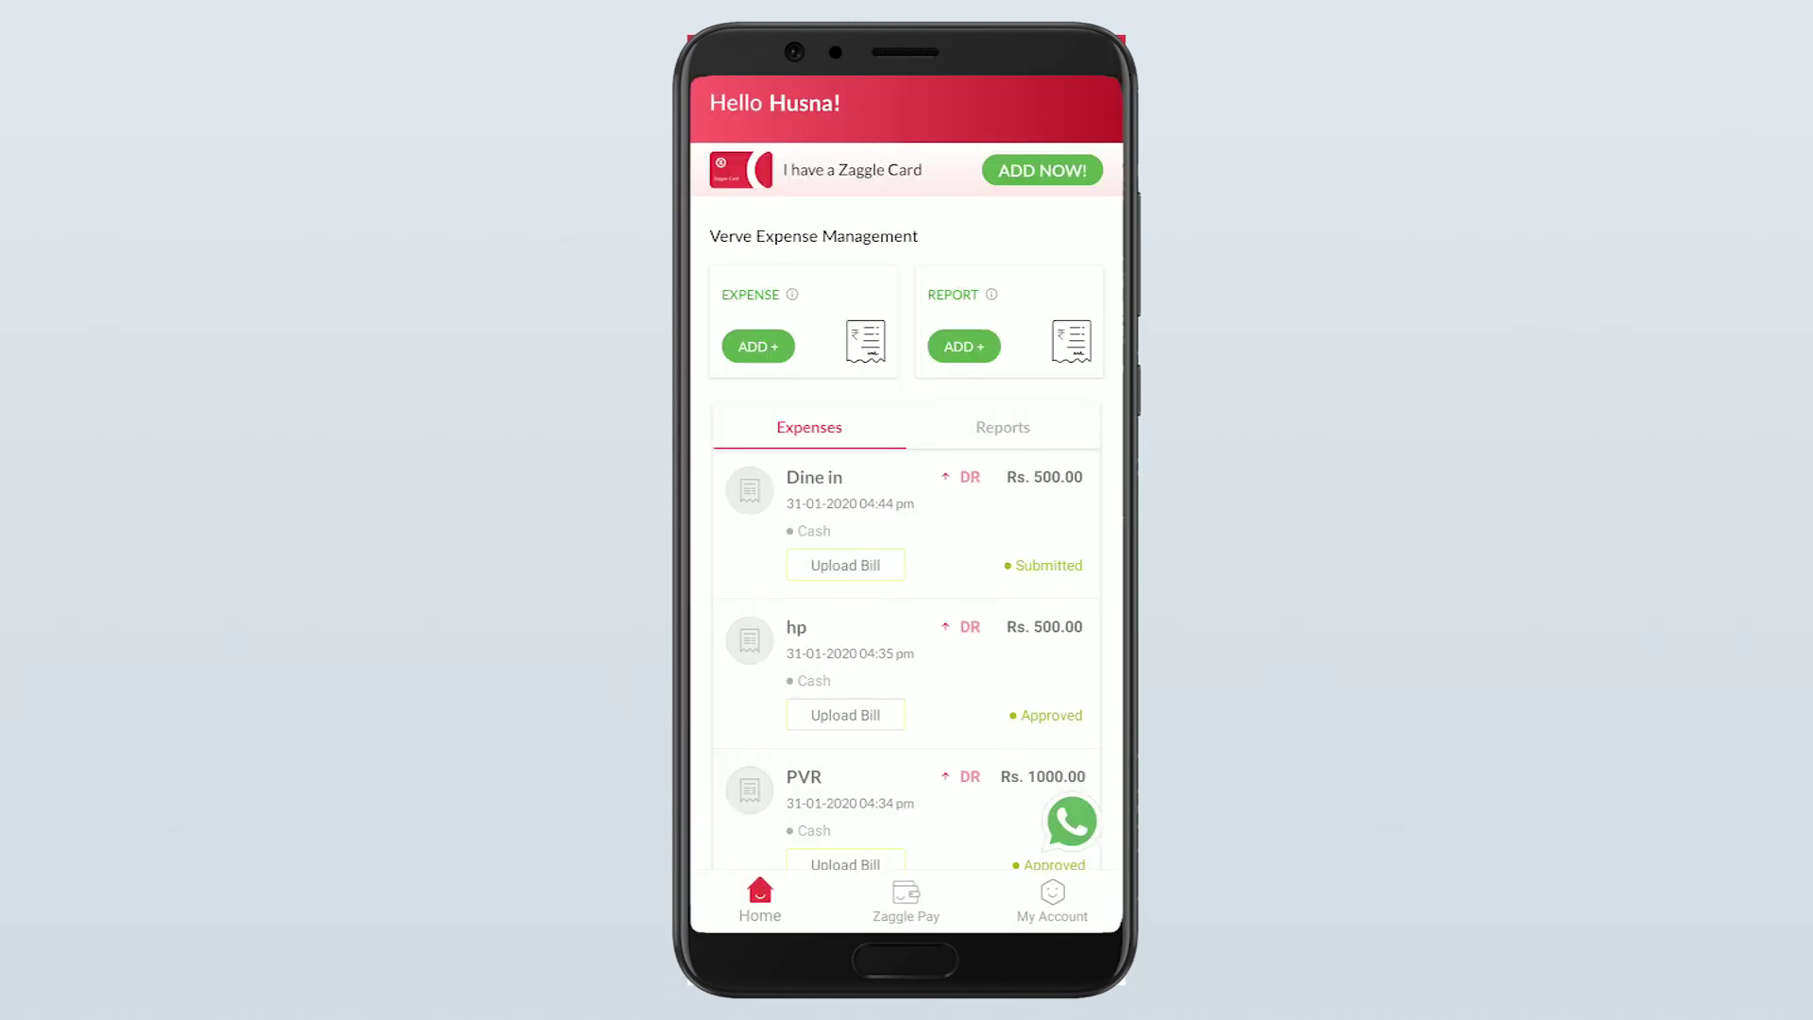
pyautogui.click(1003, 426)
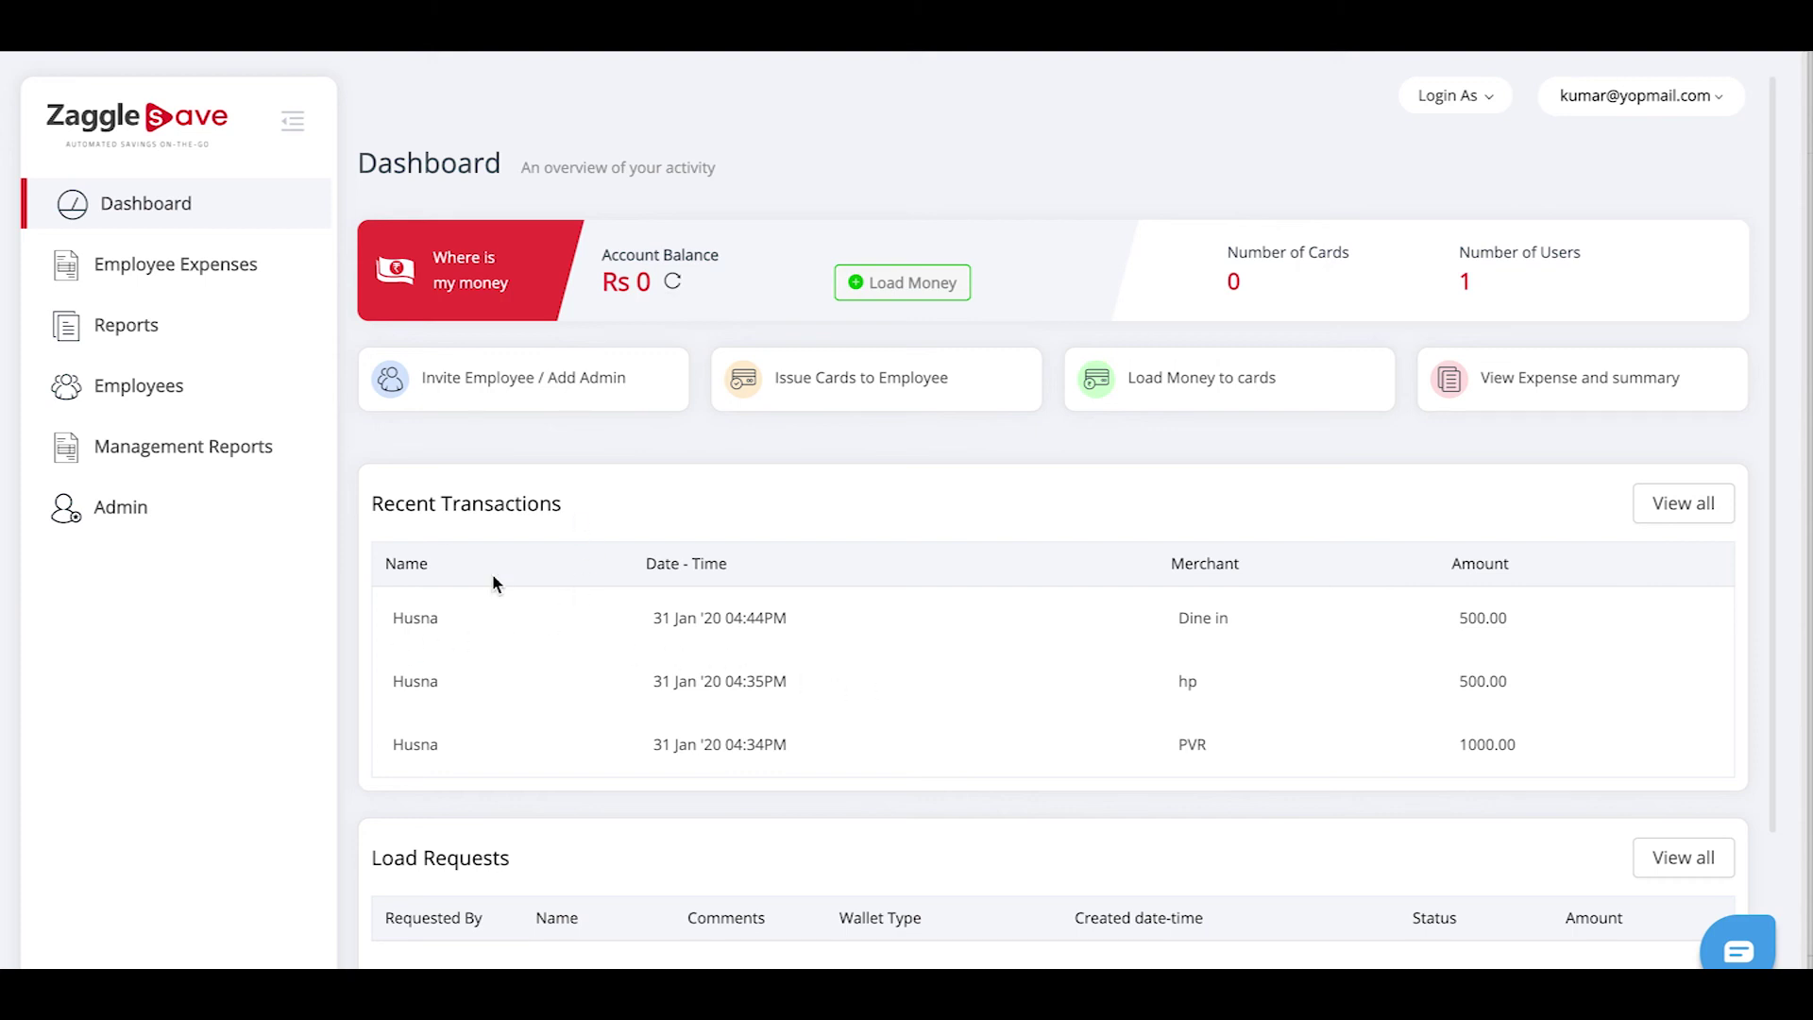
# Approve the Rs. 500.00 food report as EMS Approver from the Reports list
pyautogui.click(140, 339)
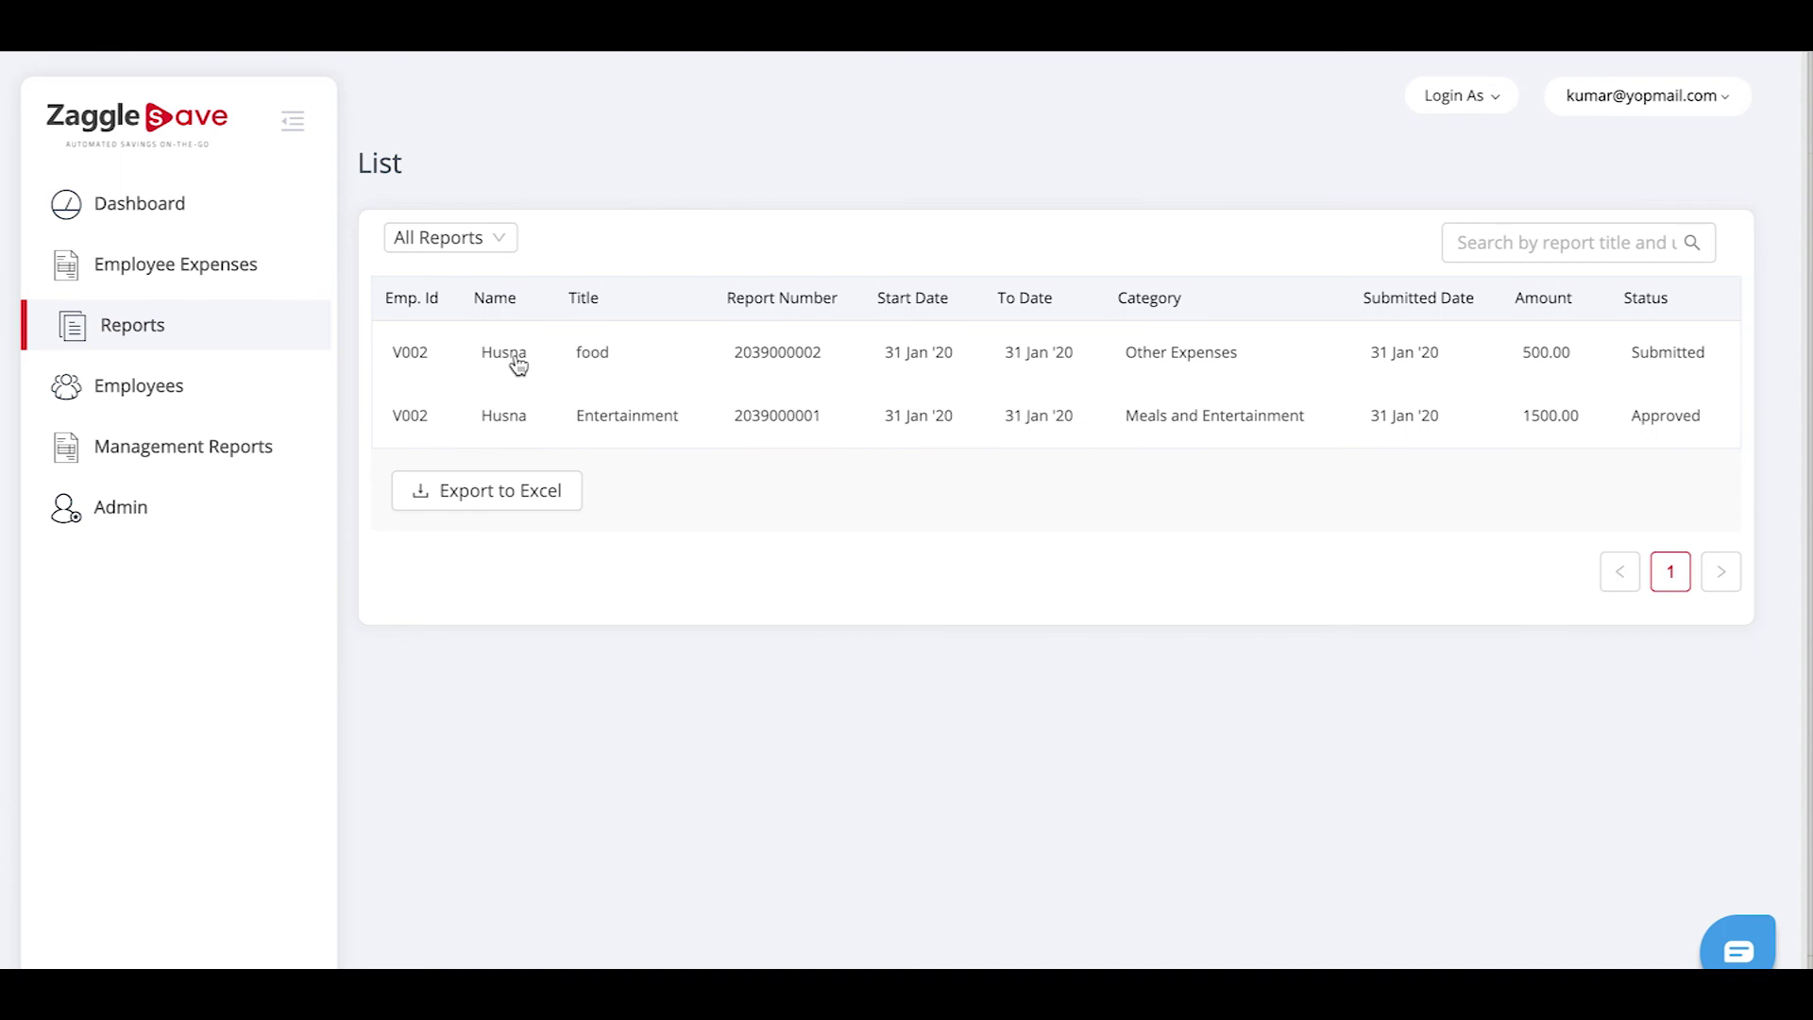
pyautogui.click(511, 368)
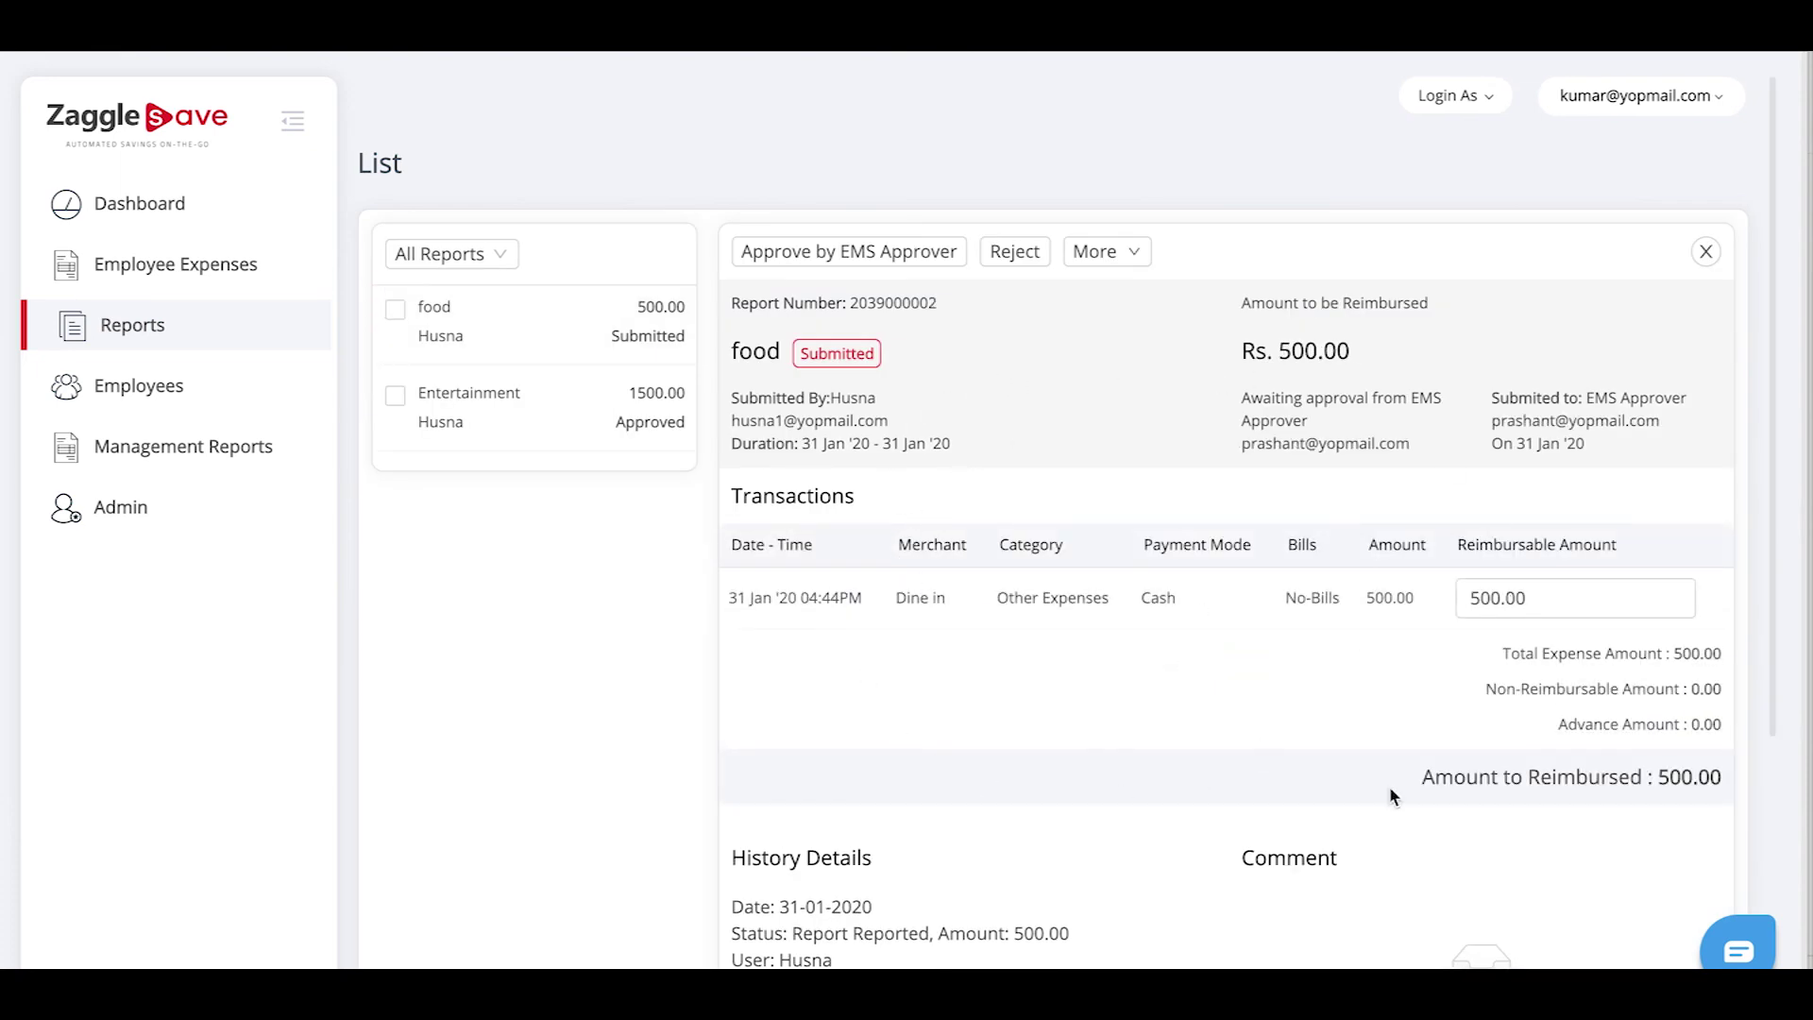
pyautogui.scroll(-2, 857, 629)
pyautogui.scroll(2, 859, 627)
pyautogui.click(870, 255)
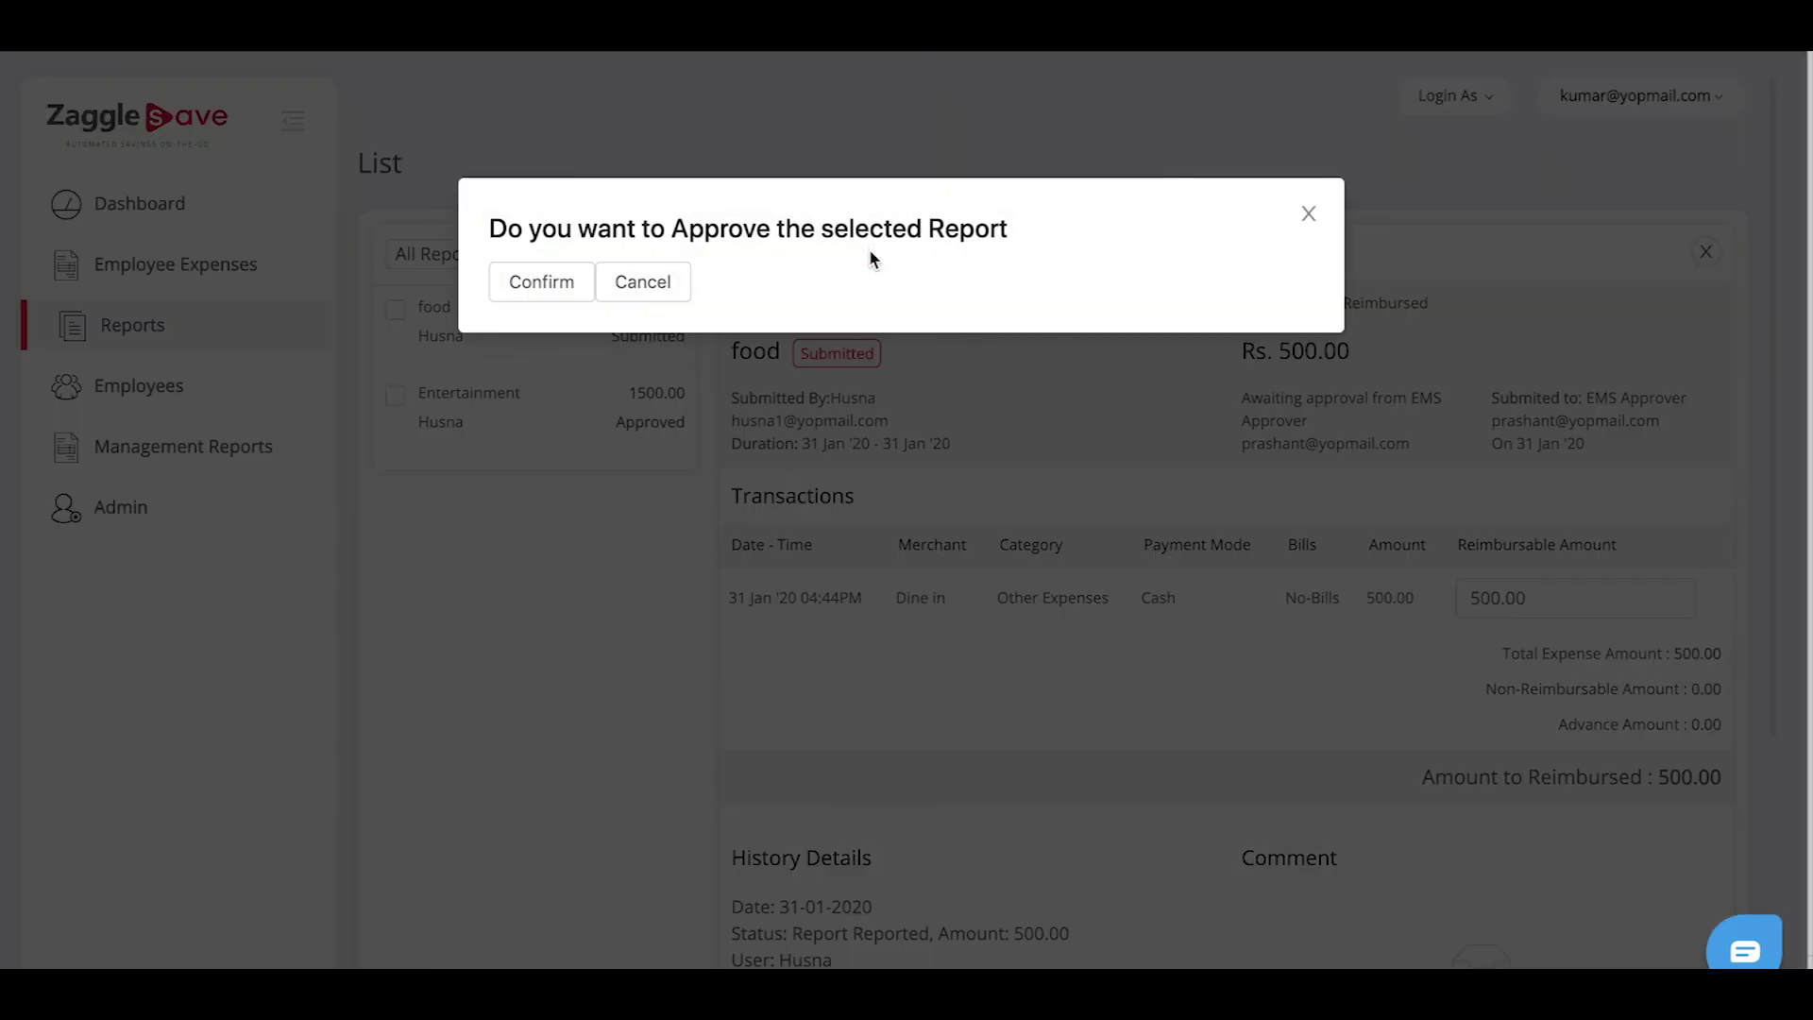
pyautogui.click(555, 281)
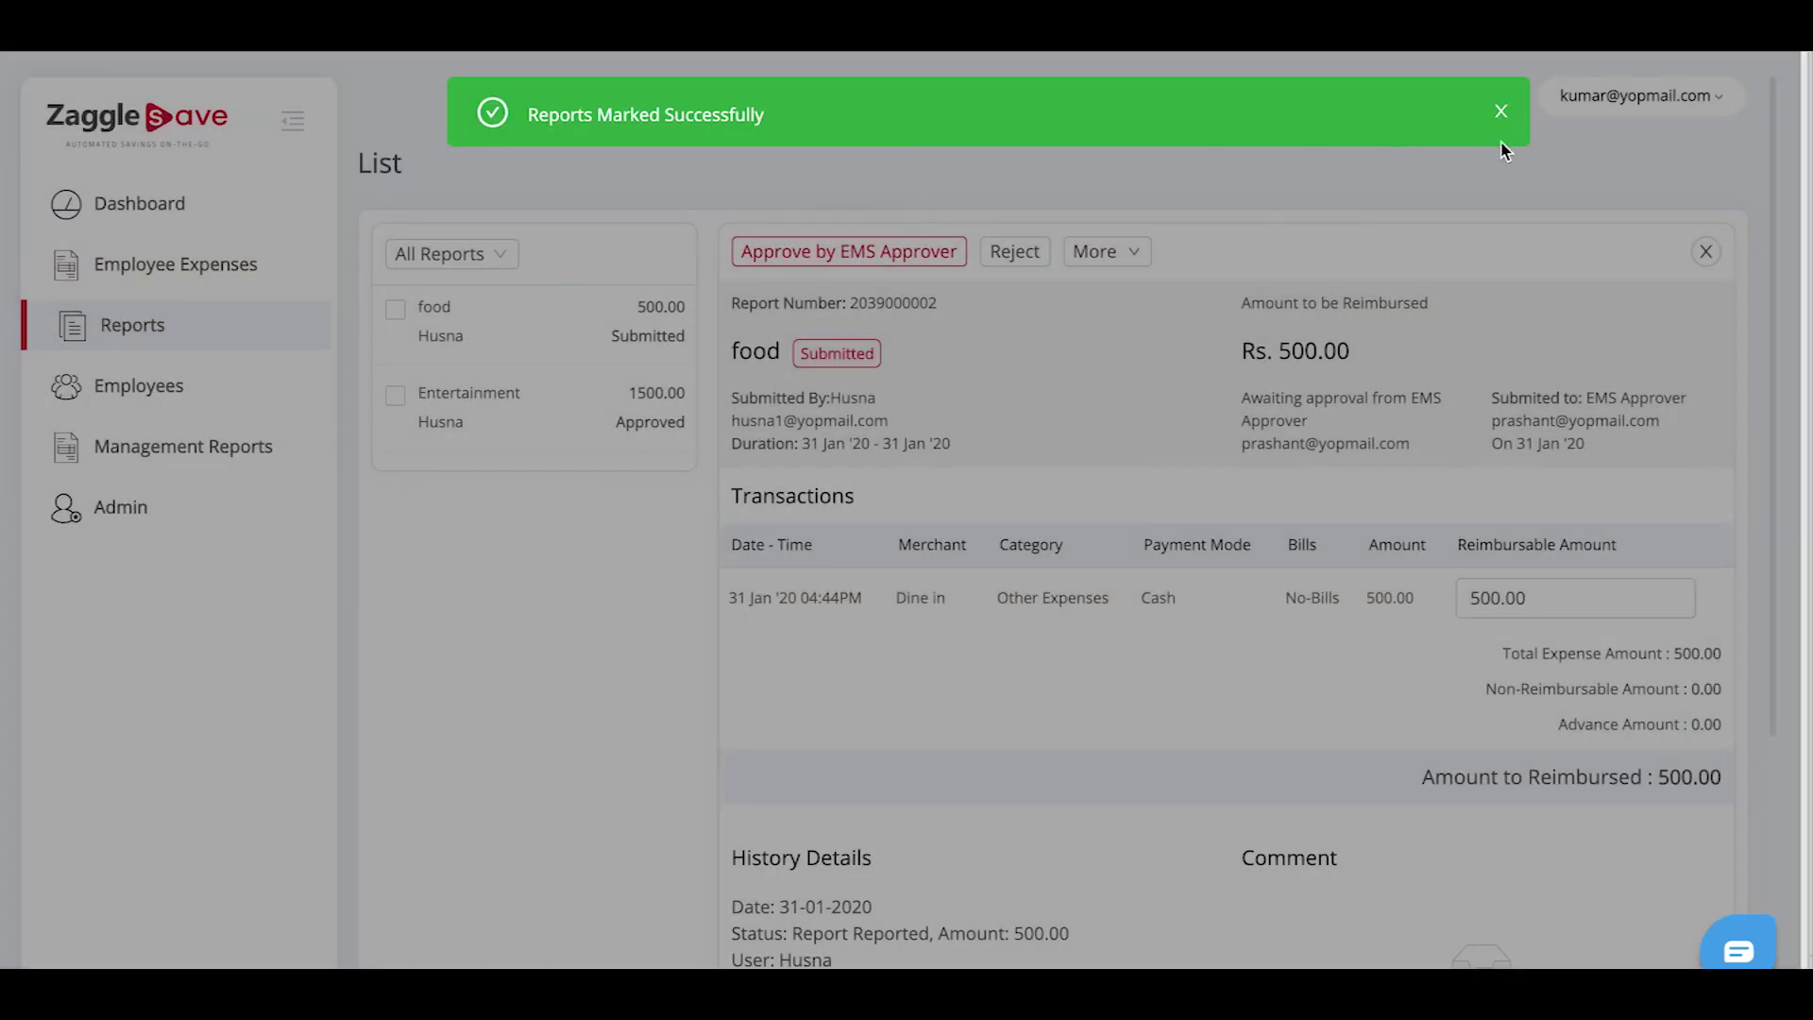
pyautogui.click(1501, 113)
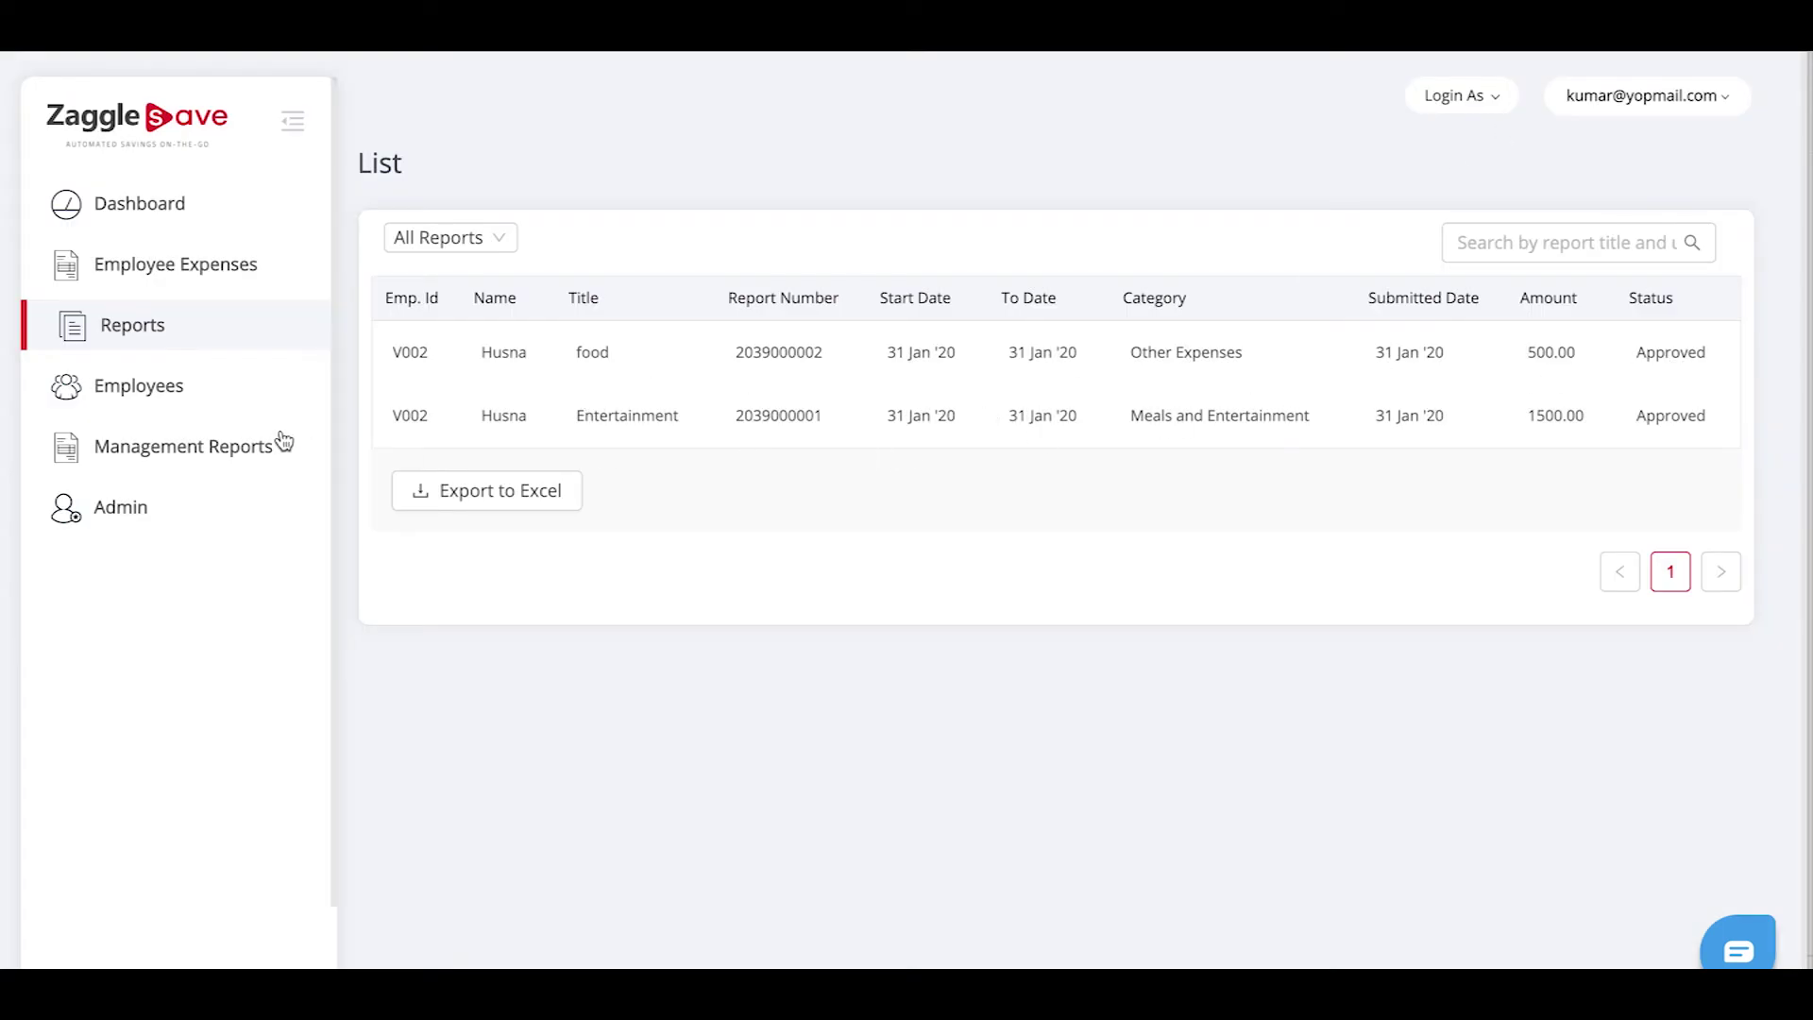
# Reimburse the Rs. 500 food report by Bank Transfer, billed to Company
pyautogui.click(518, 362)
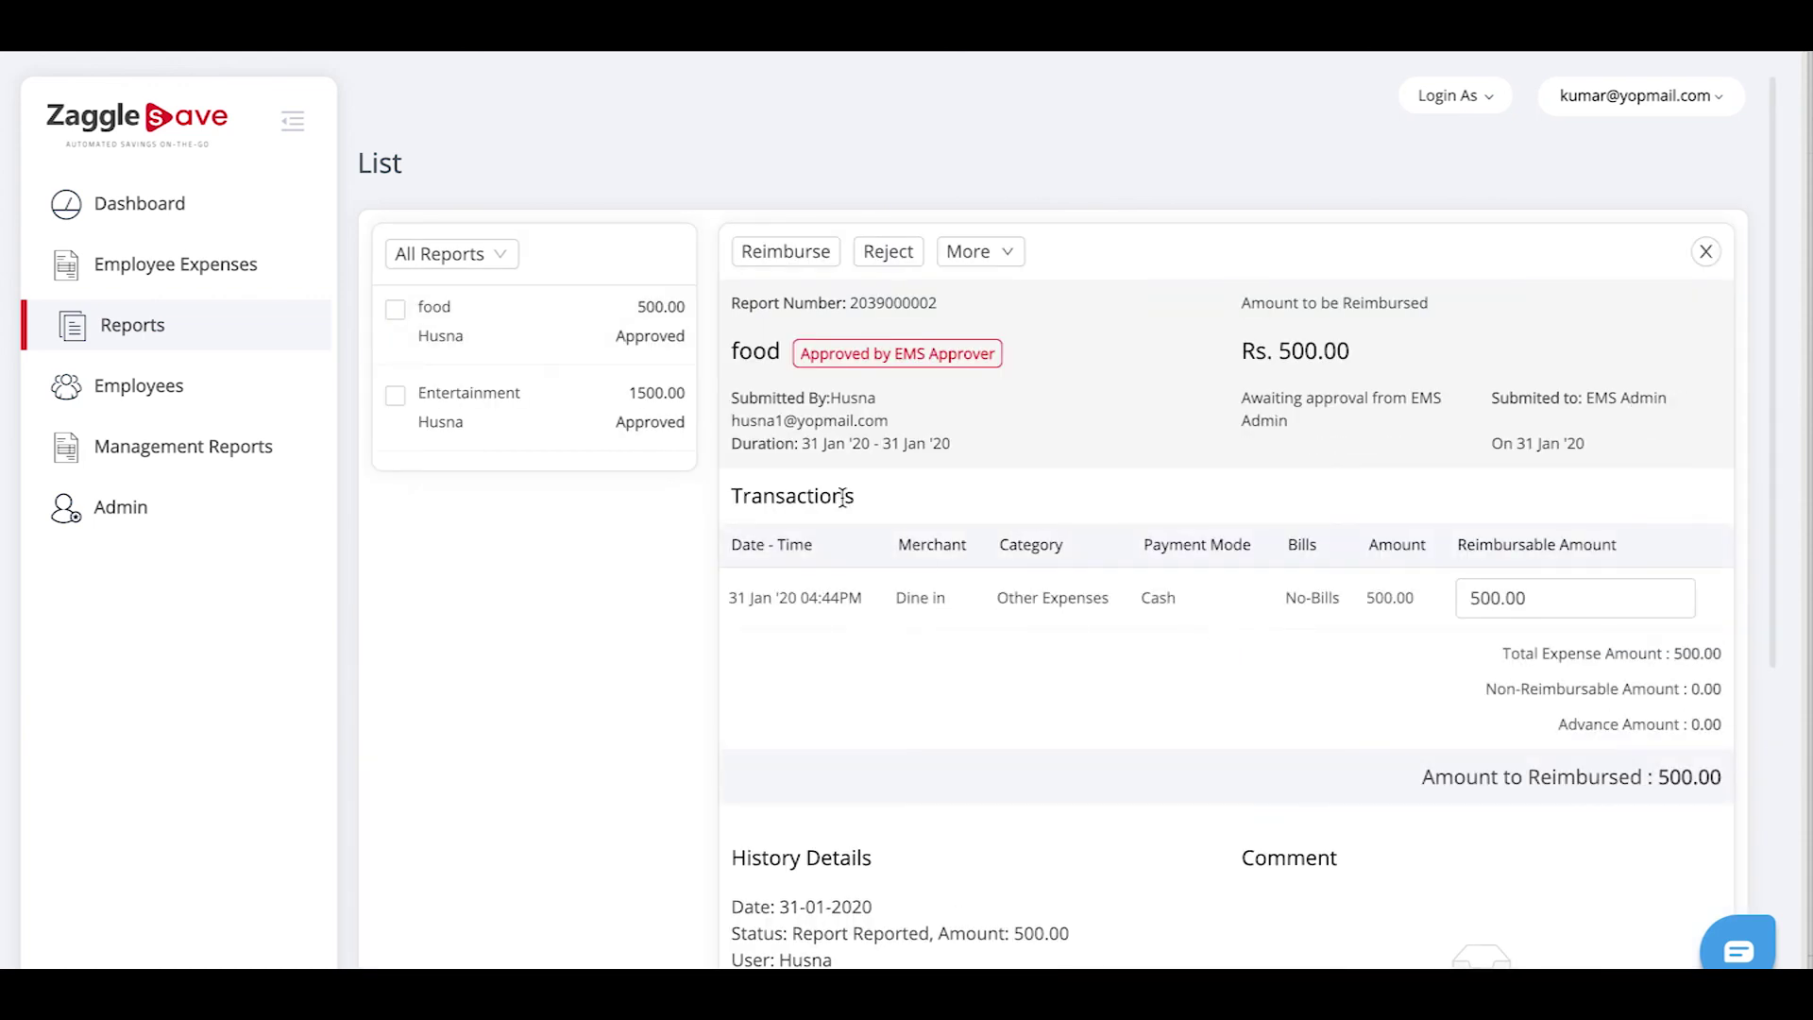
pyautogui.click(782, 253)
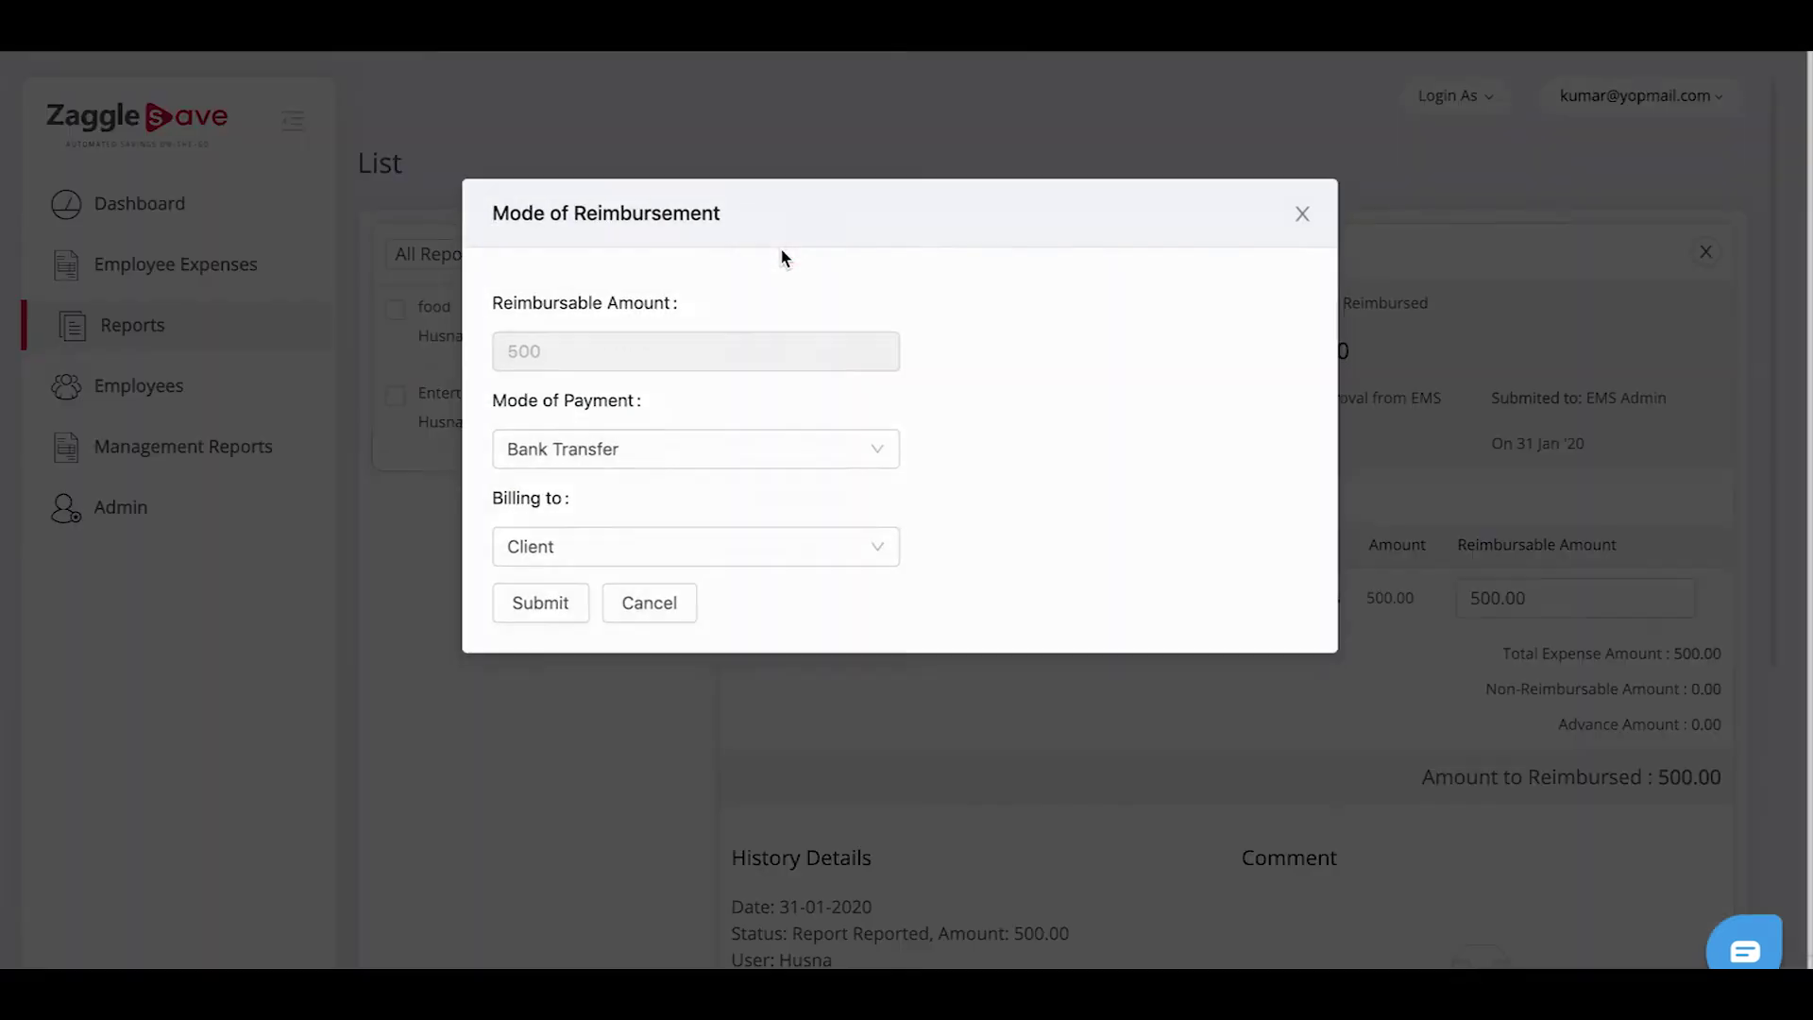
pyautogui.click(661, 461)
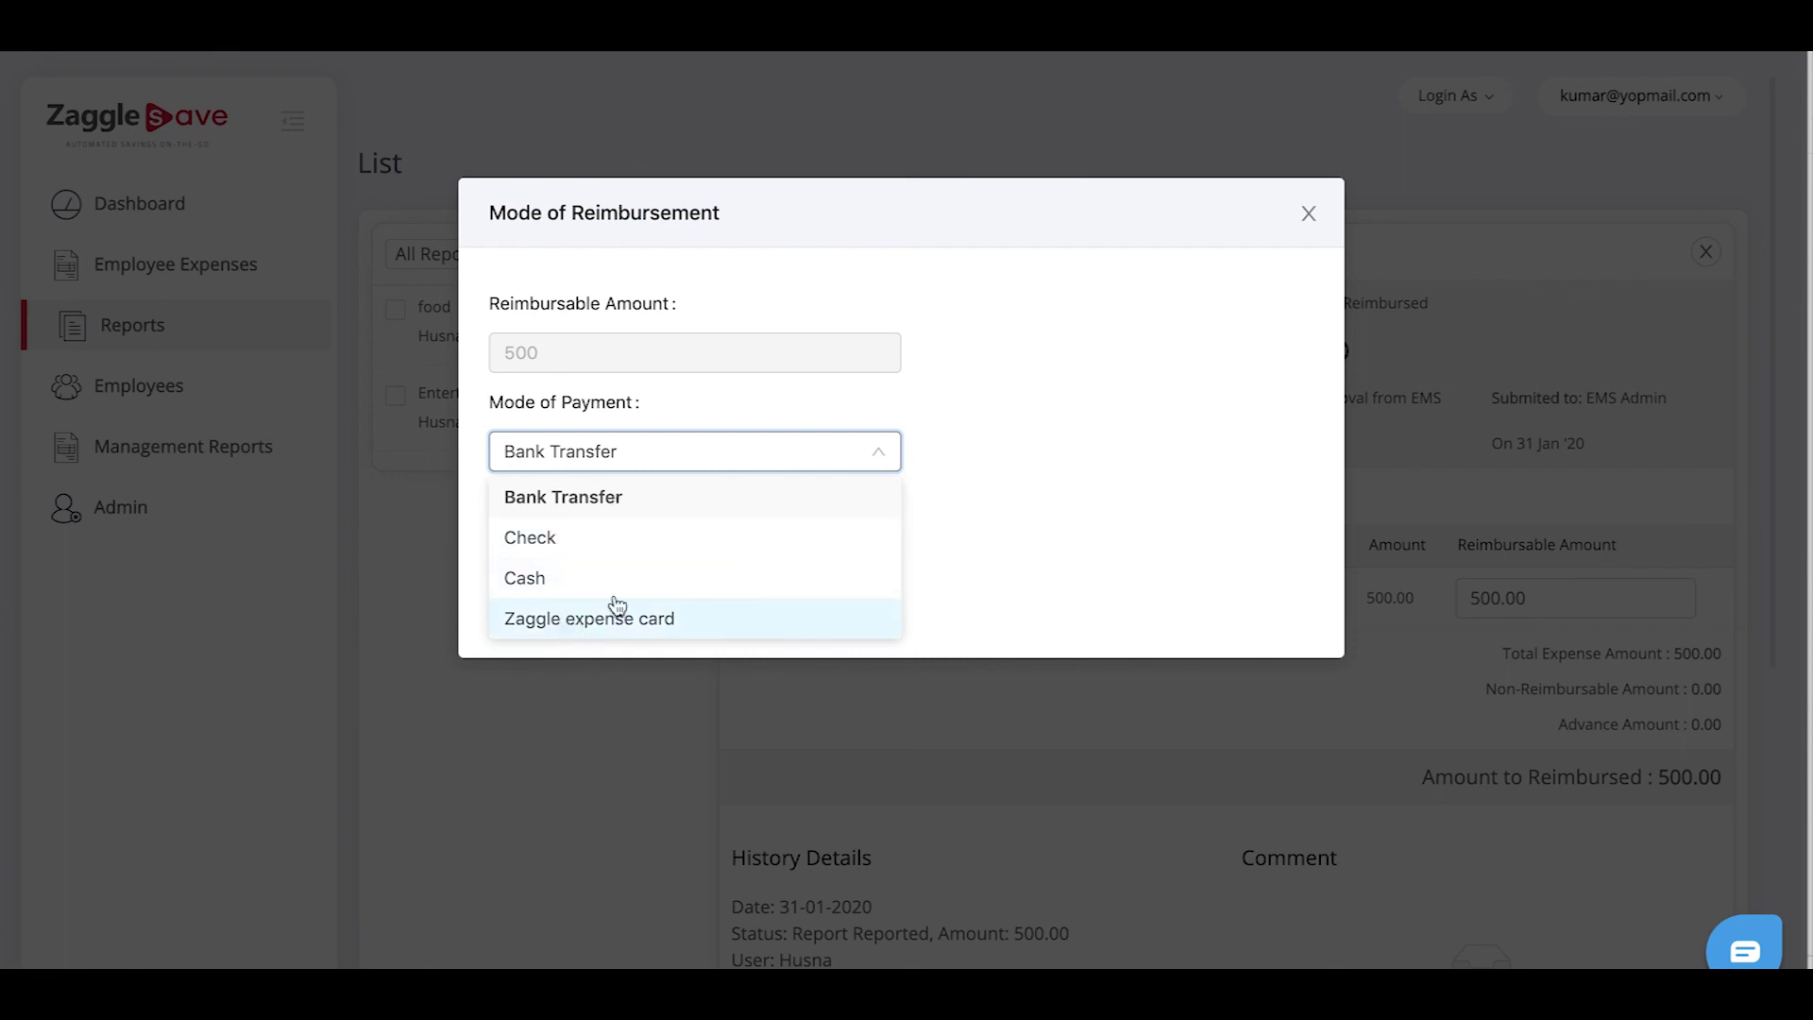
pyautogui.click(662, 506)
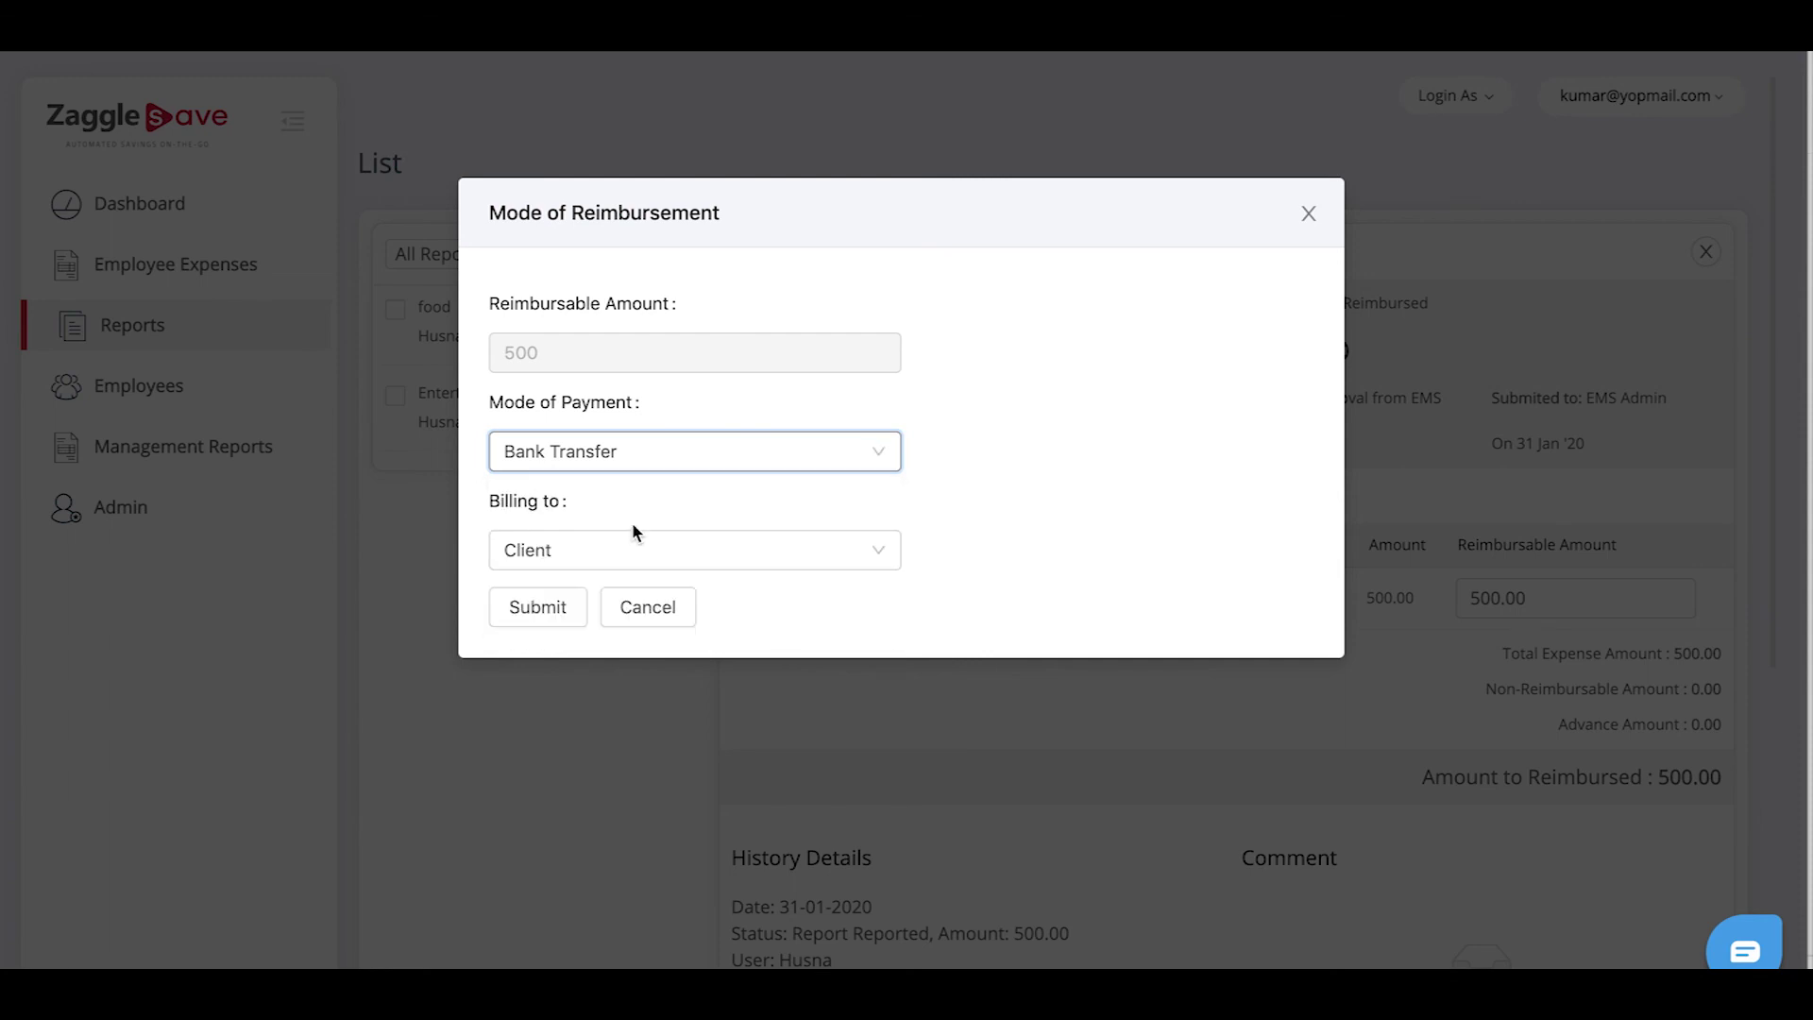
pyautogui.click(568, 565)
pyautogui.click(559, 640)
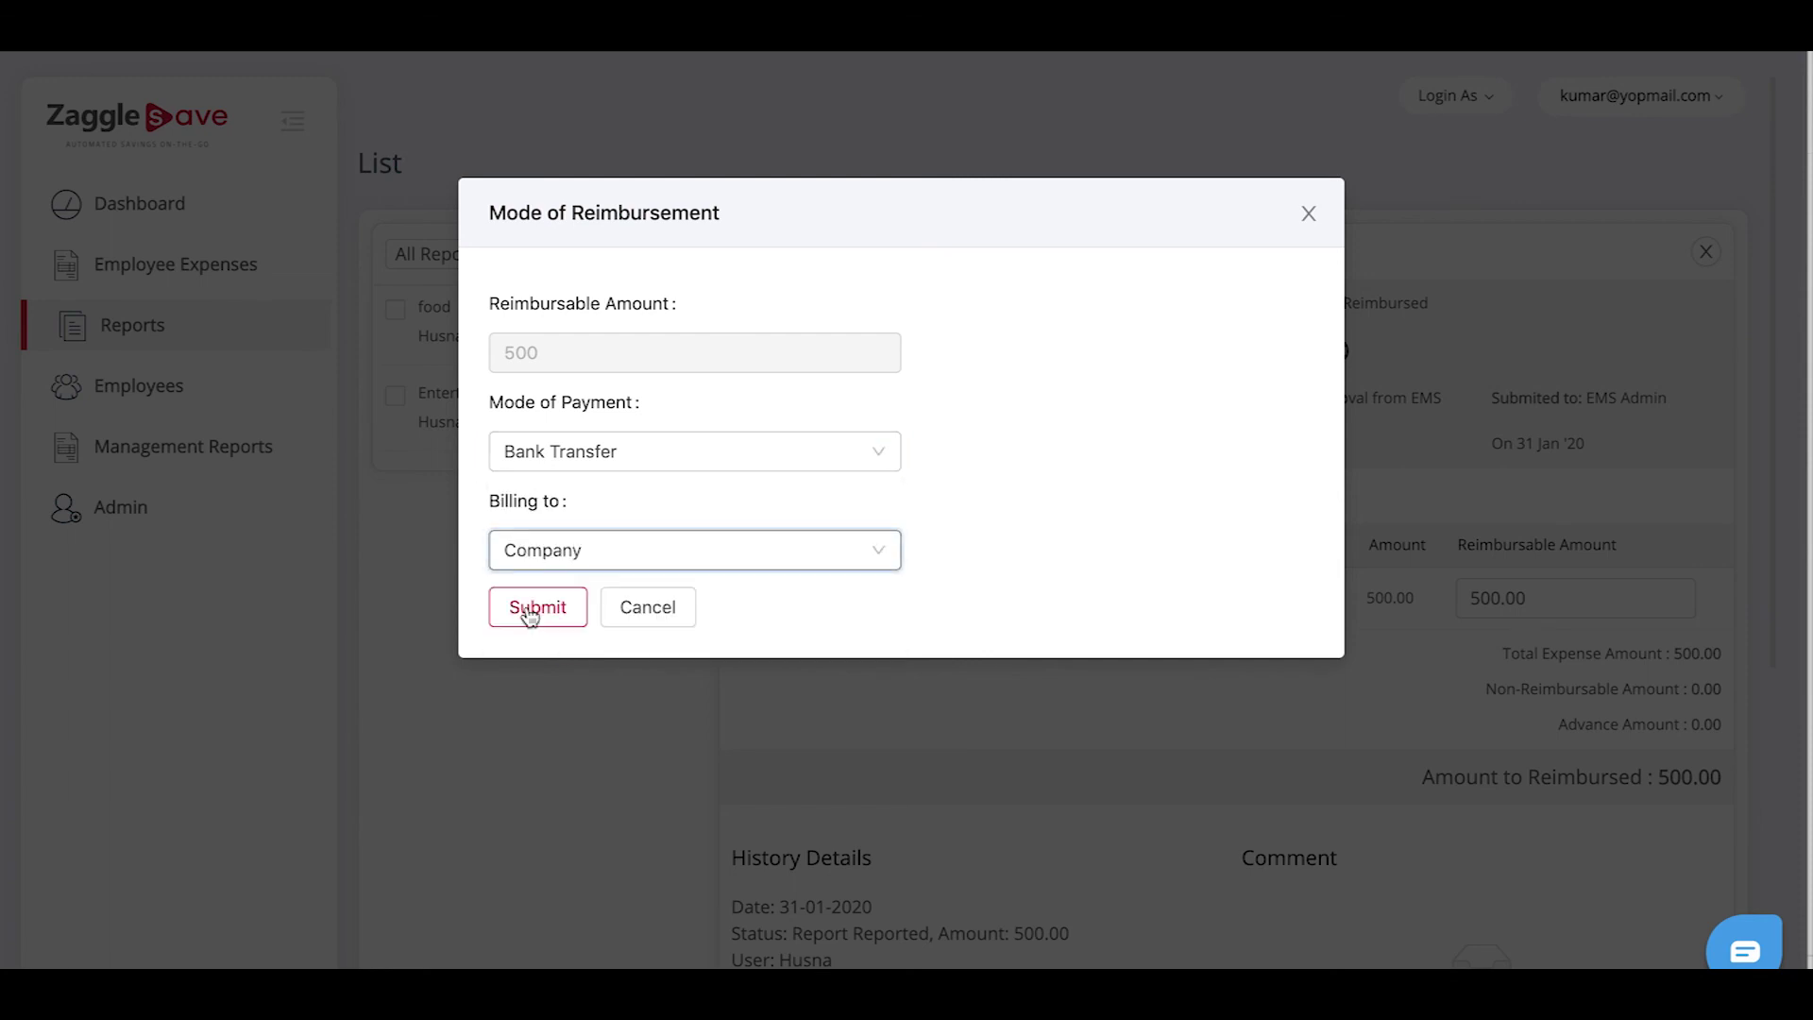
pyautogui.click(529, 611)
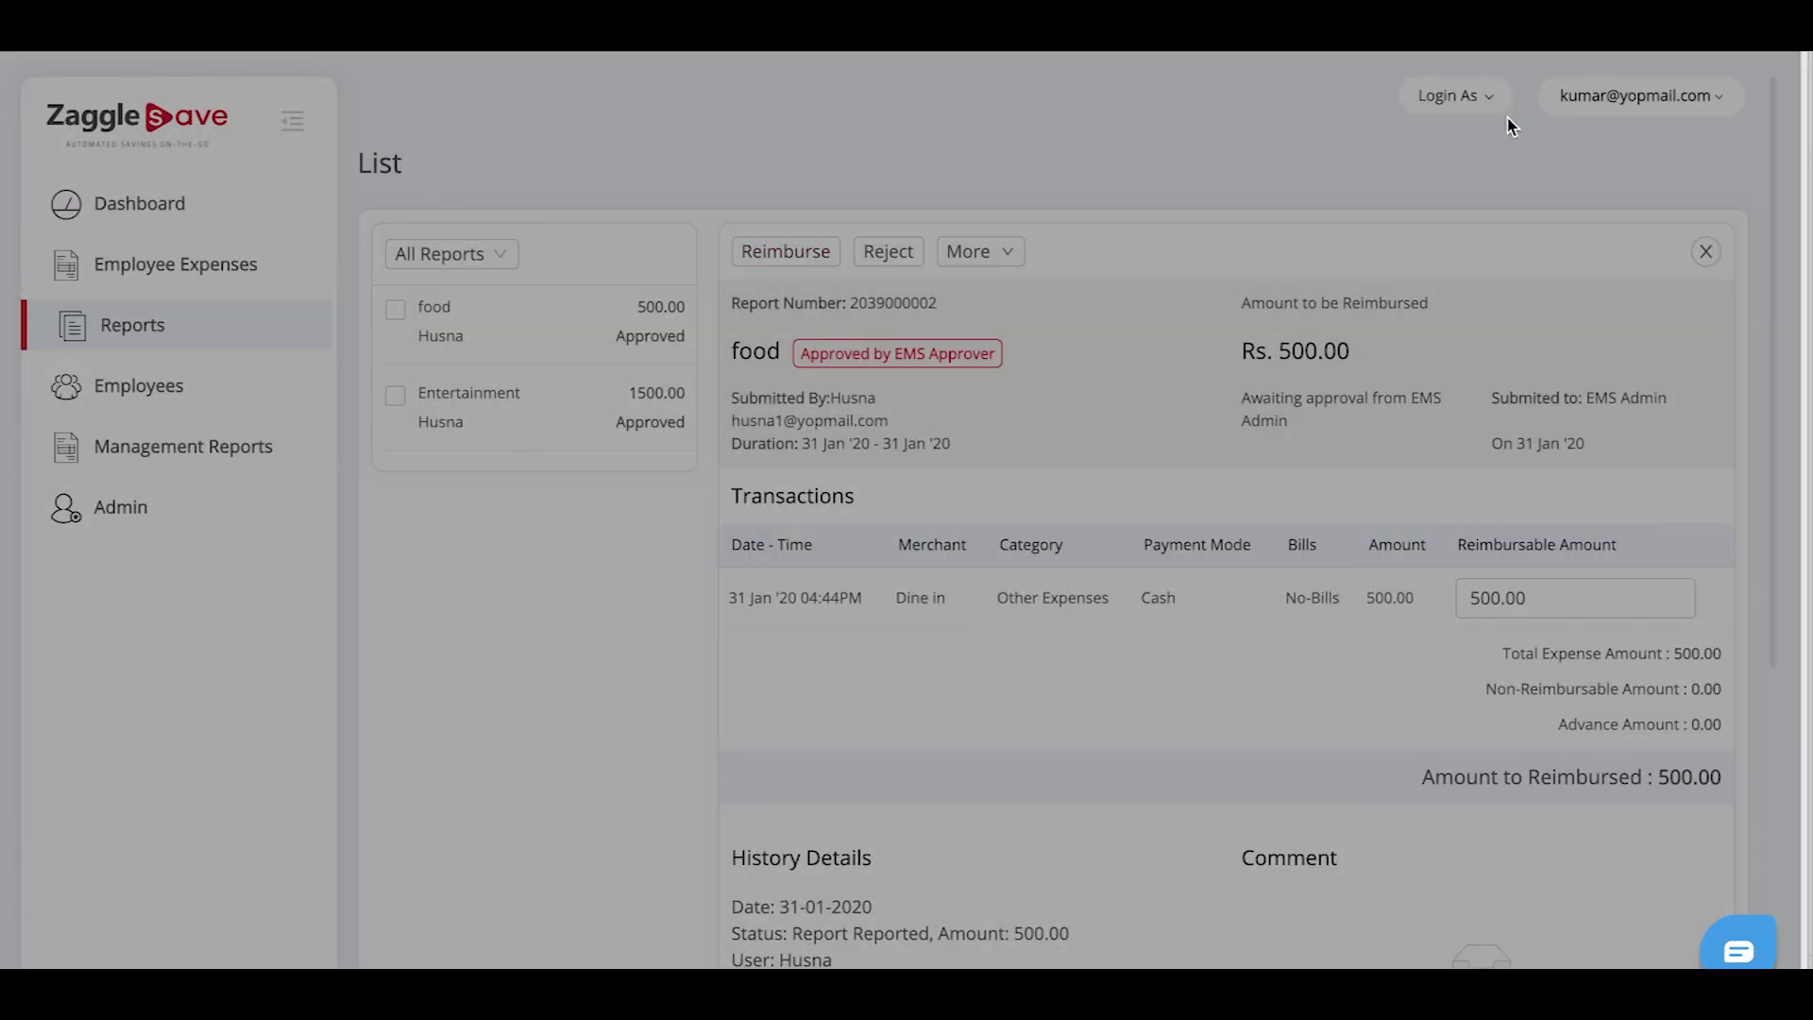
pyautogui.click(1502, 113)
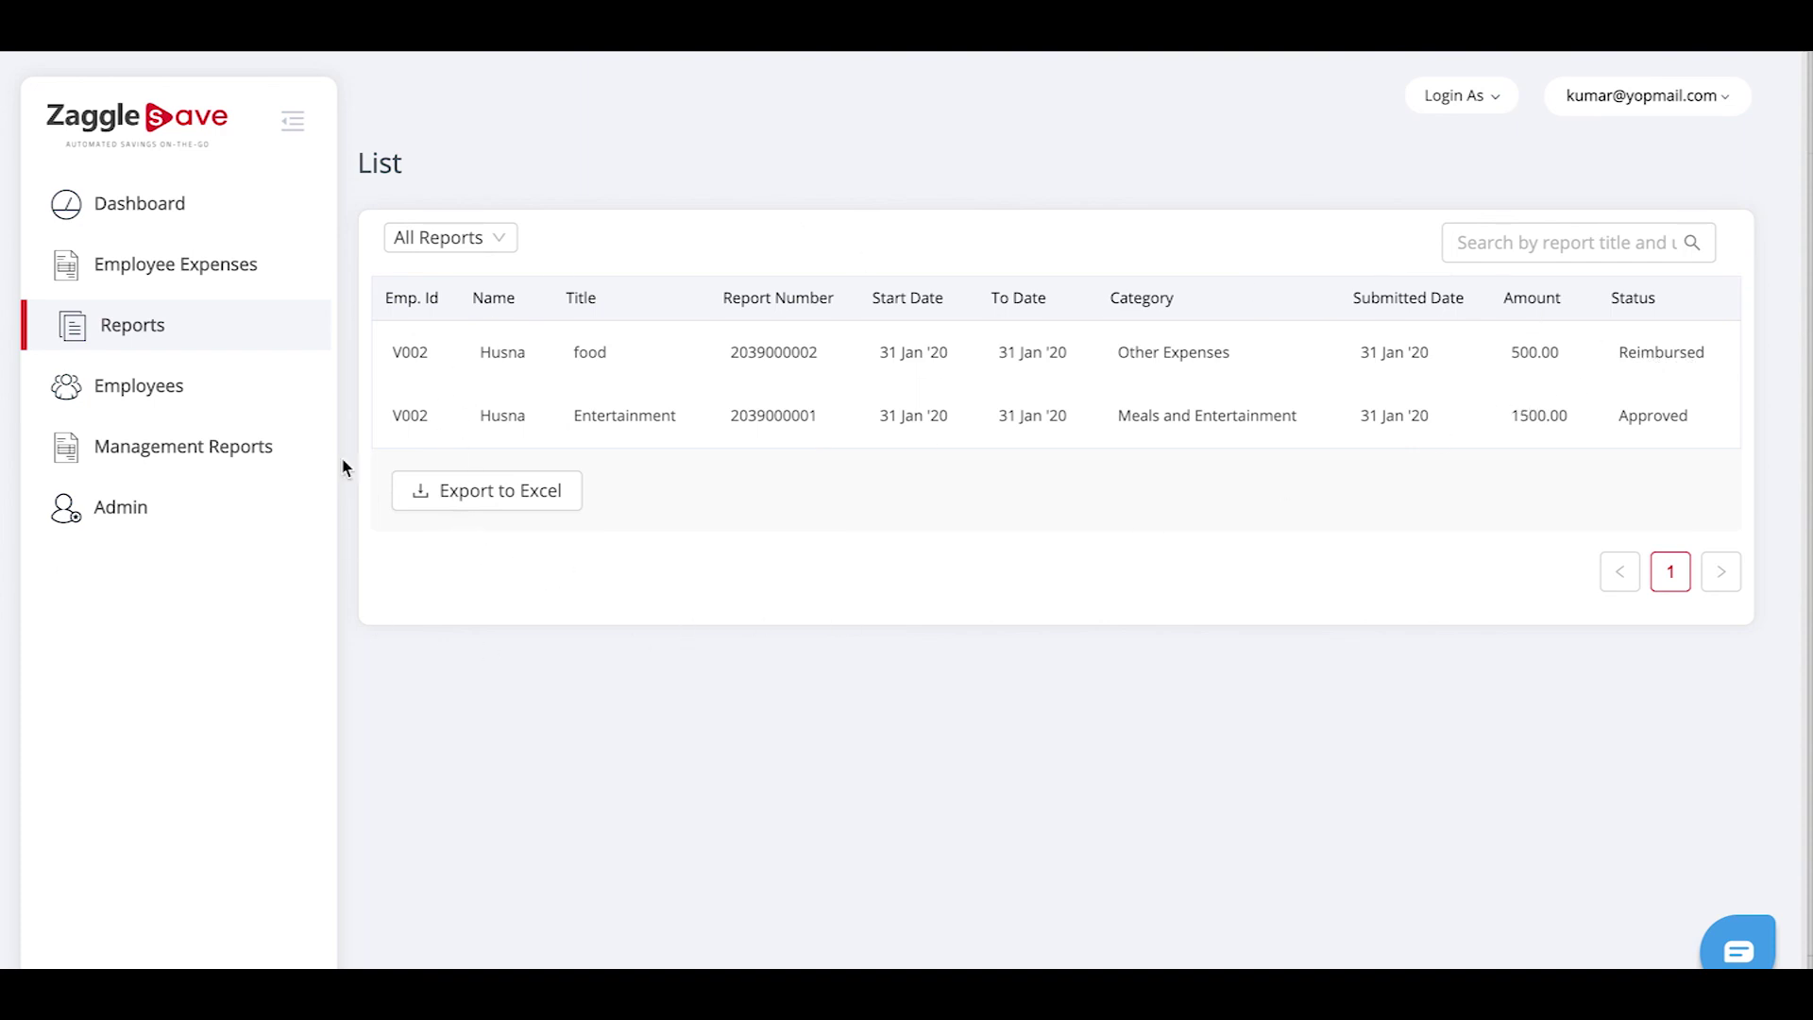
# Export the two-row Reports list to Excel and dismiss the export banner
pyautogui.click(498, 500)
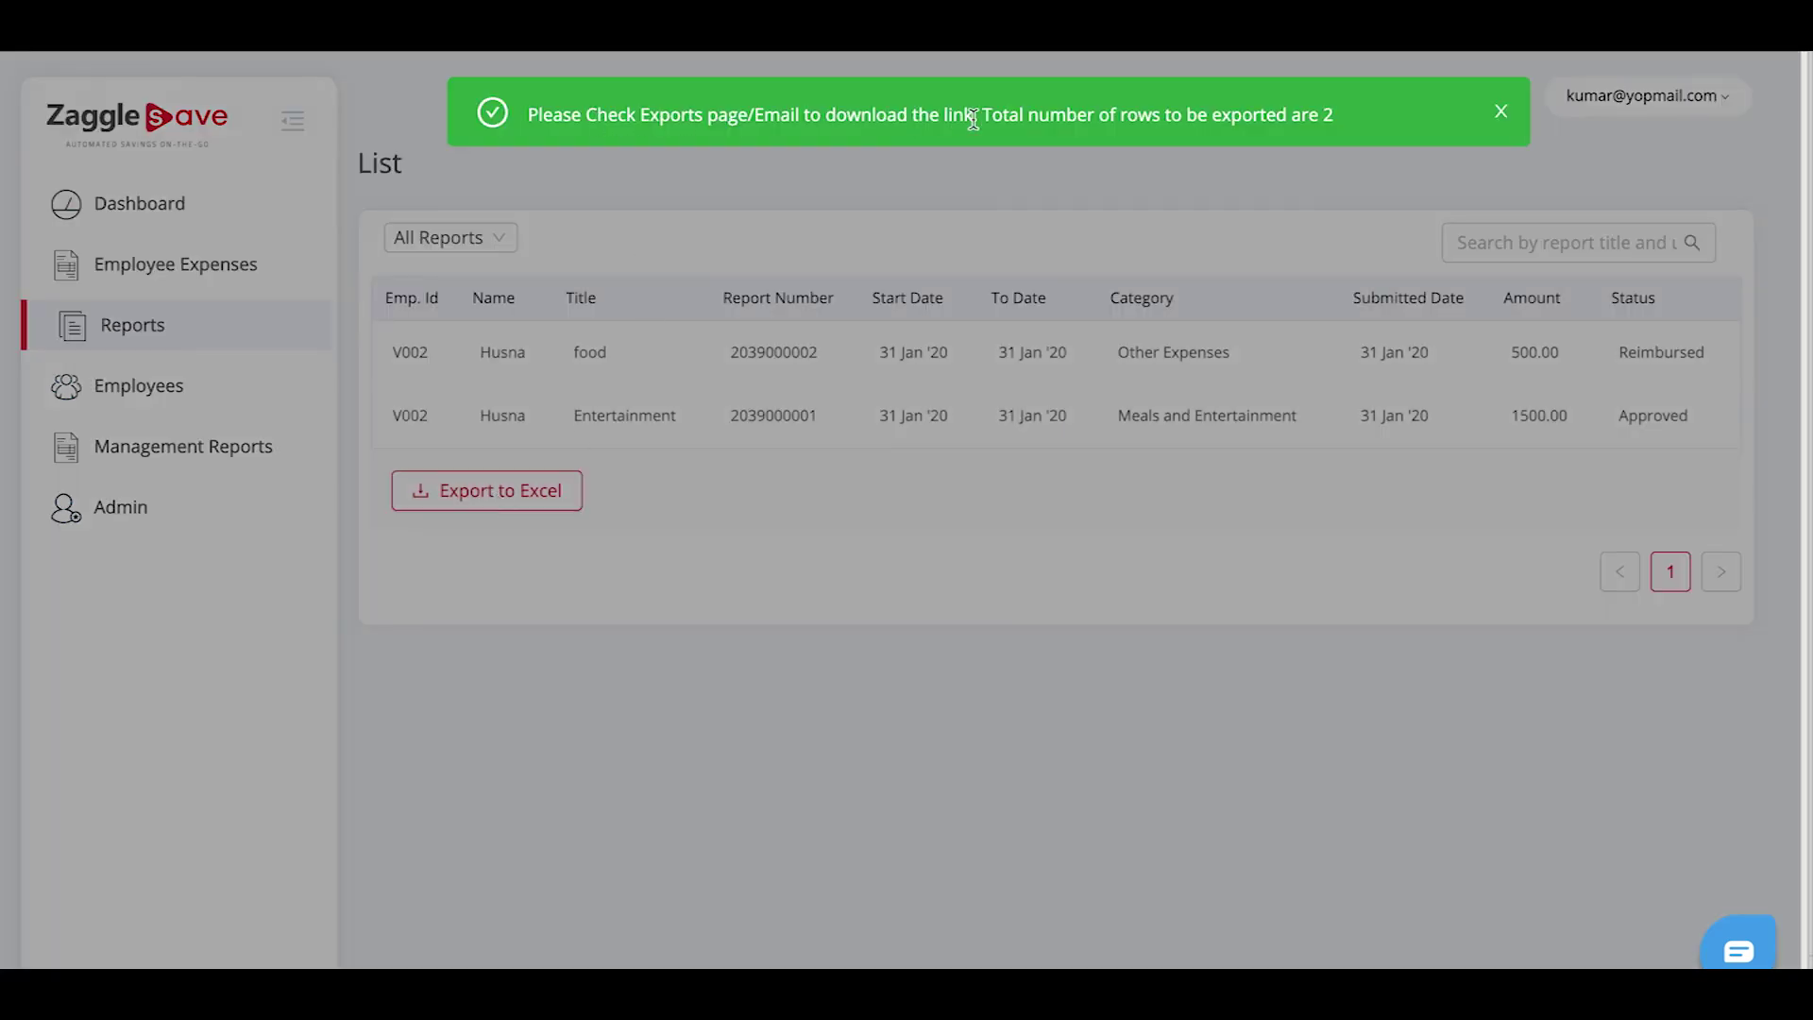
pyautogui.click(1501, 113)
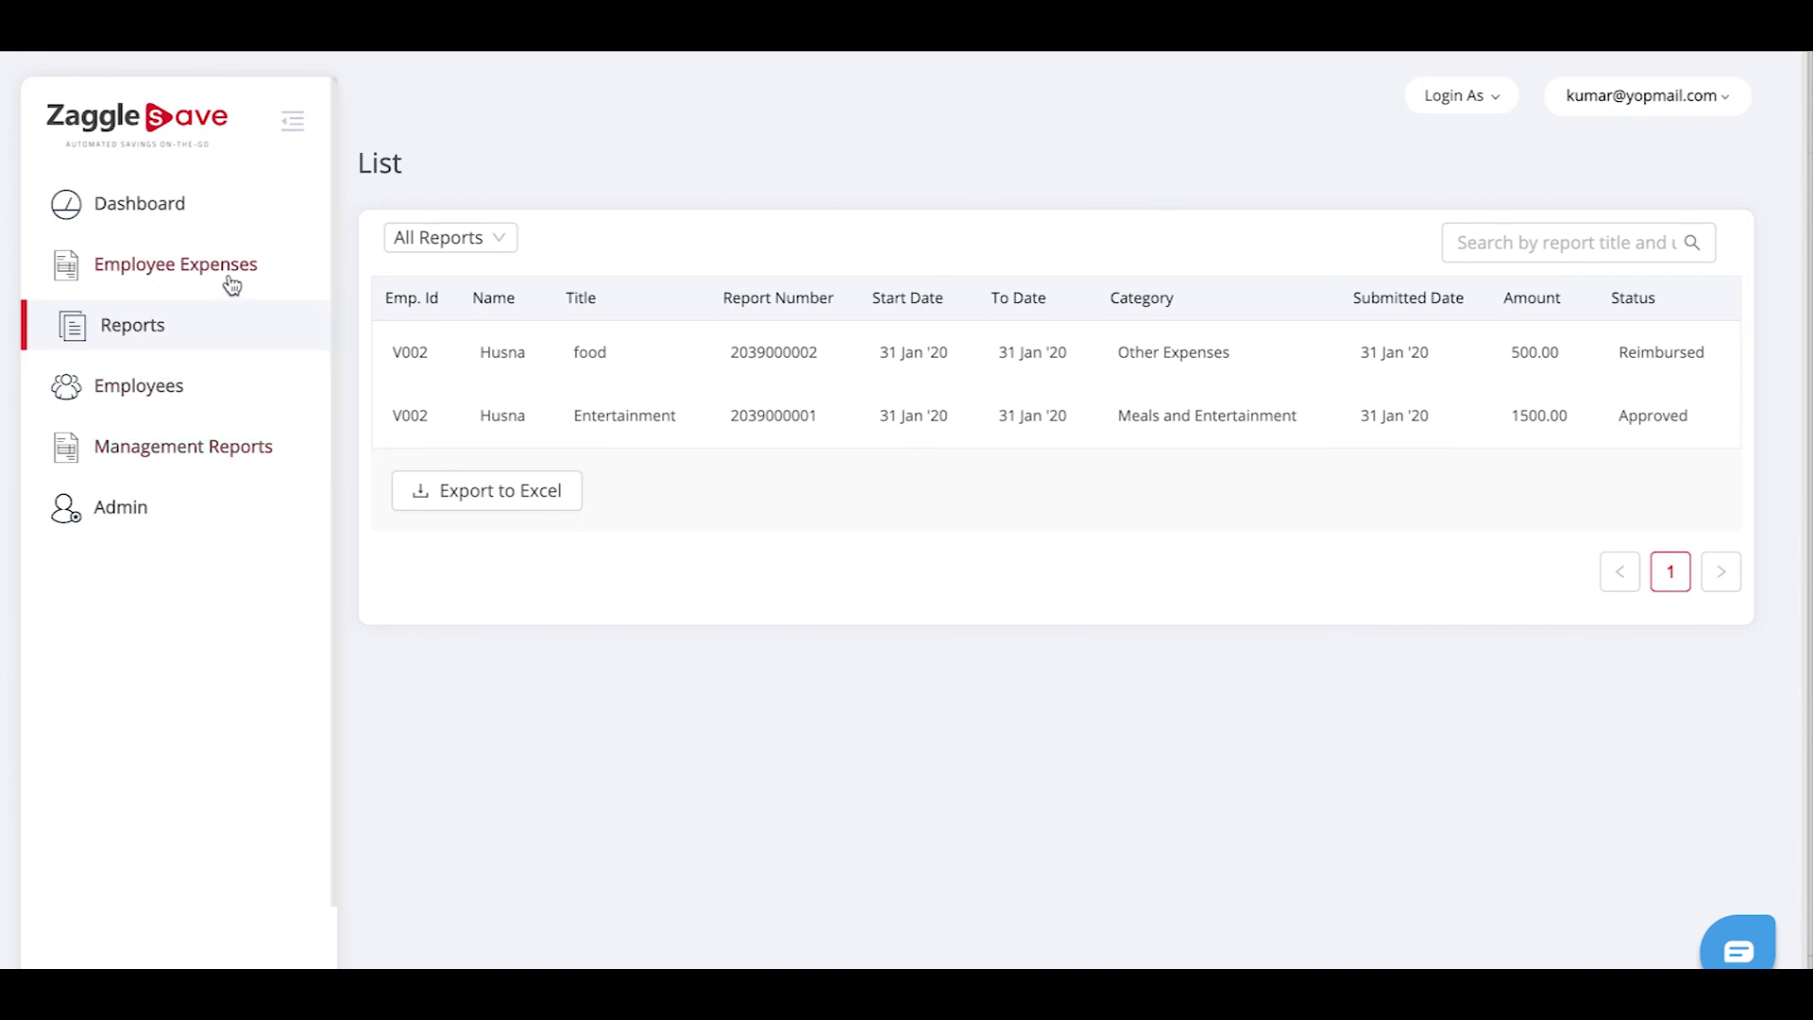
# Go to the Dashboard through the Employee Expenses sidebar section
pyautogui.click(170, 269)
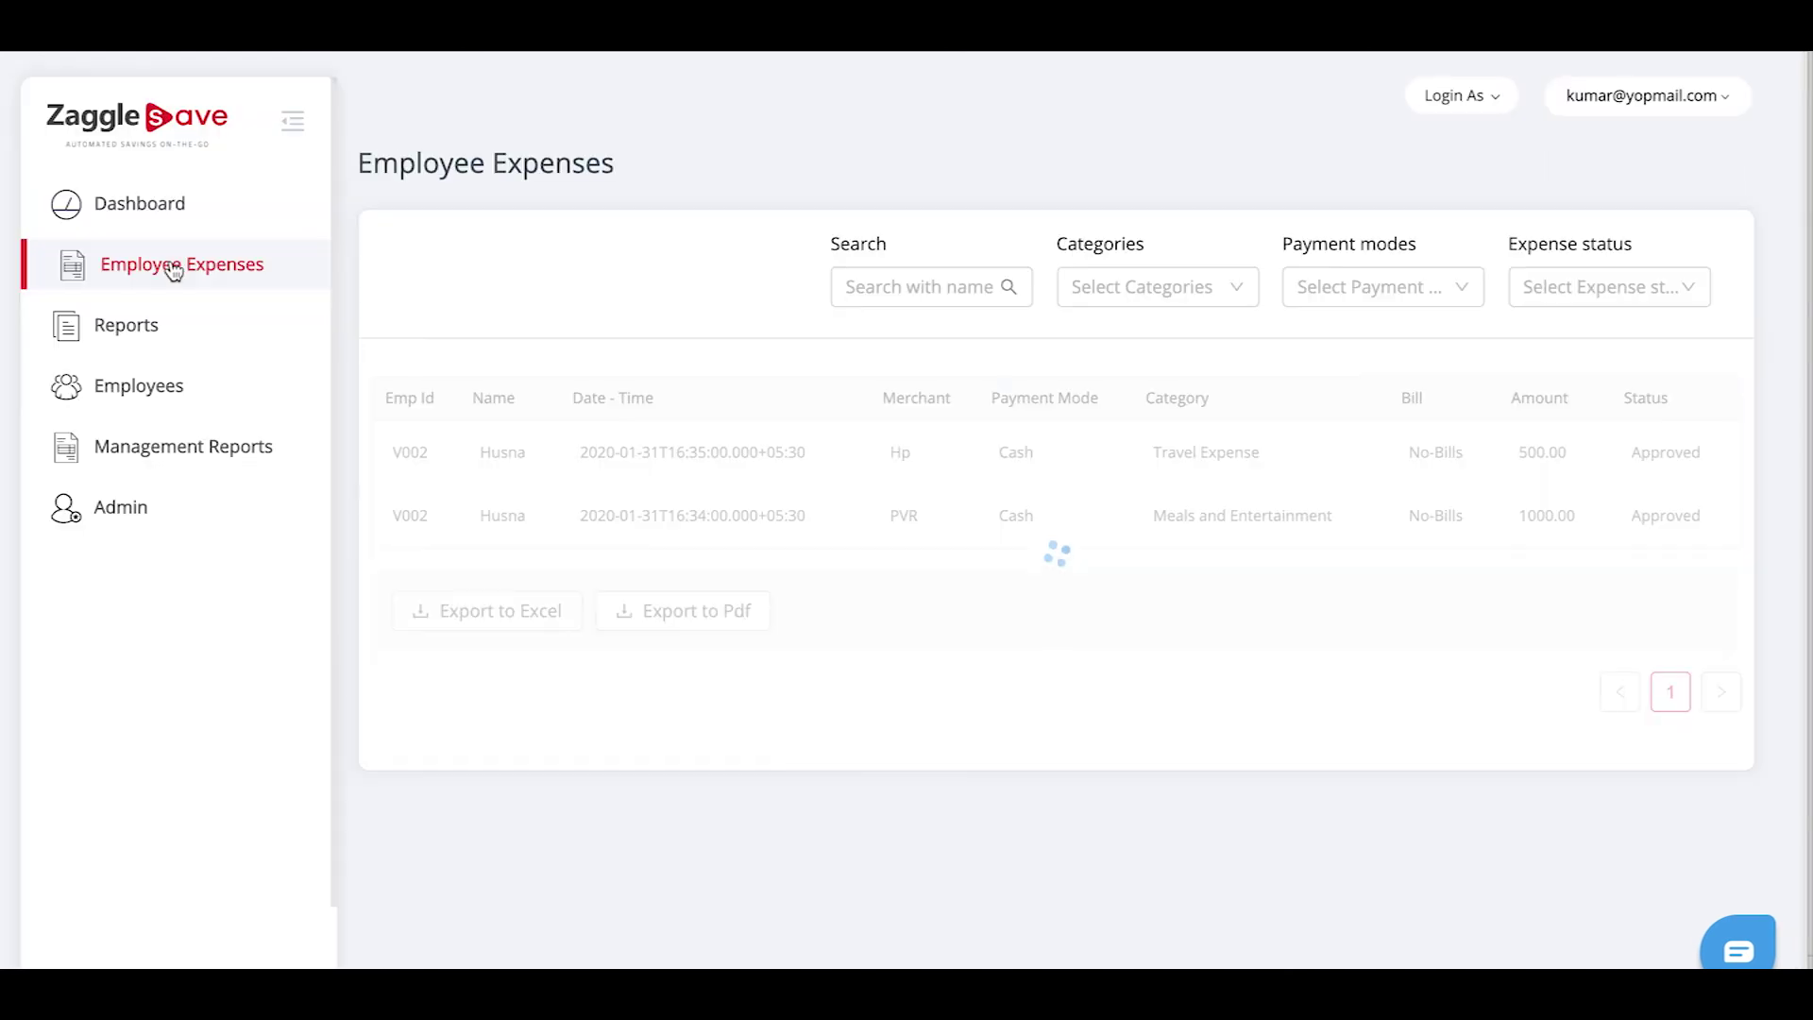
pyautogui.click(160, 215)
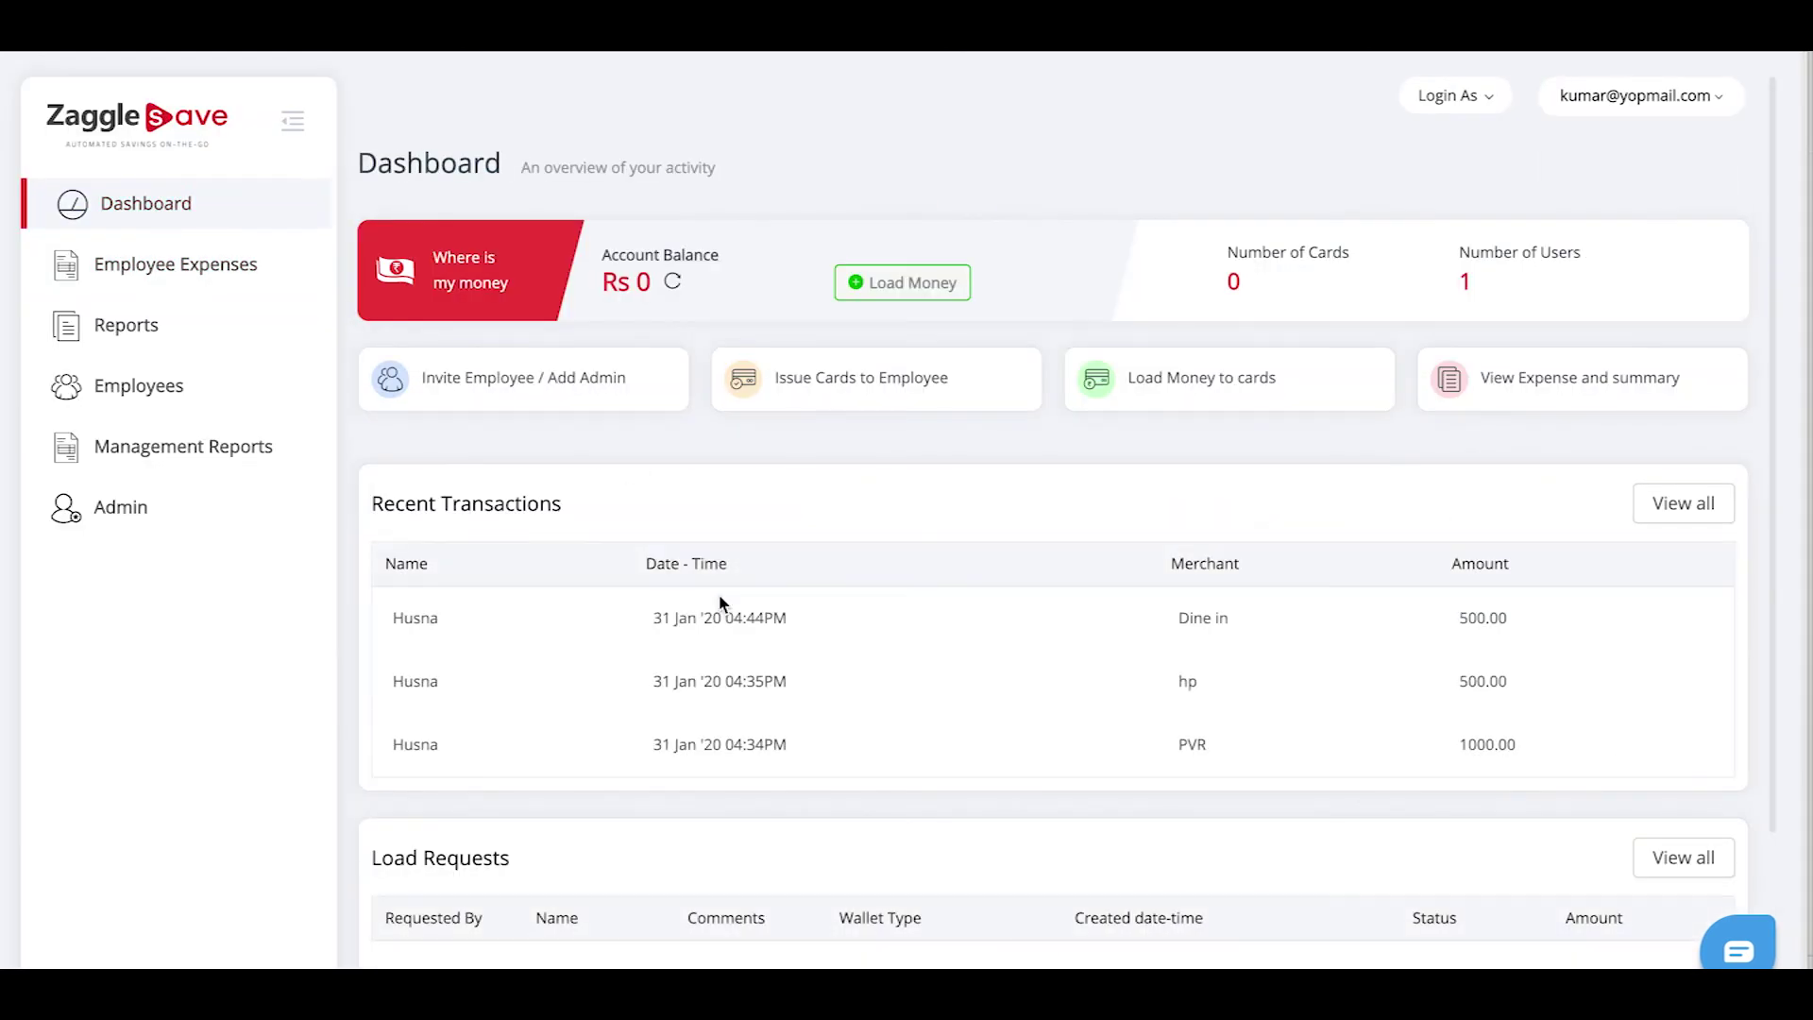